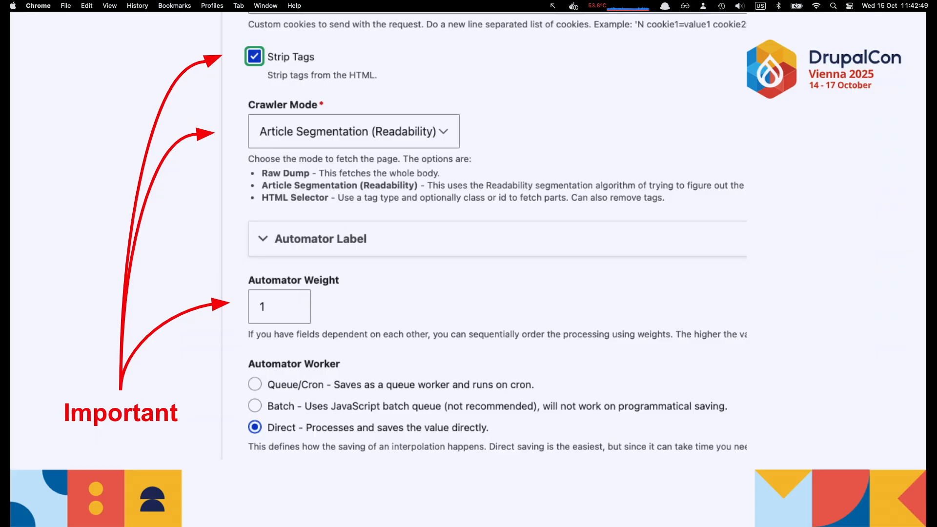
Go to the "Create a Content Type Resume" slide and exit the slideshow
key("Right")
key("Right")
key("Right")
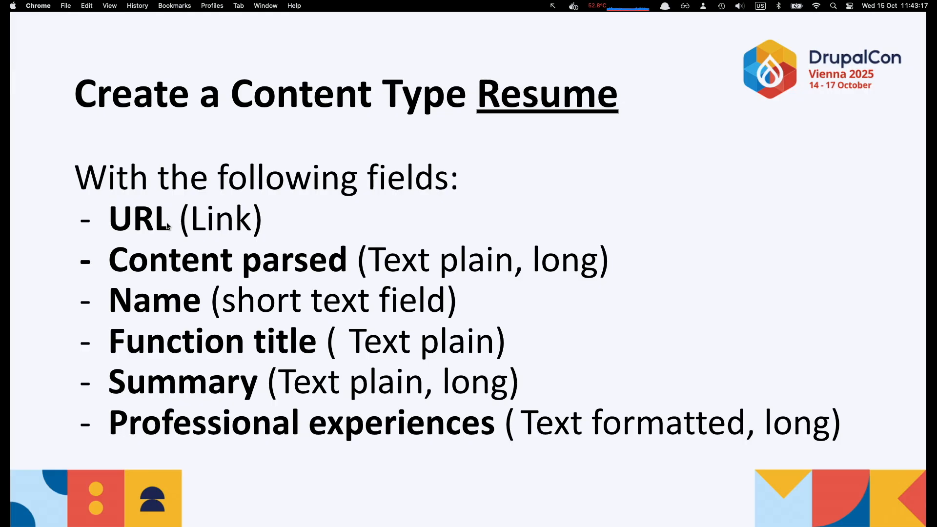
key("Escape")
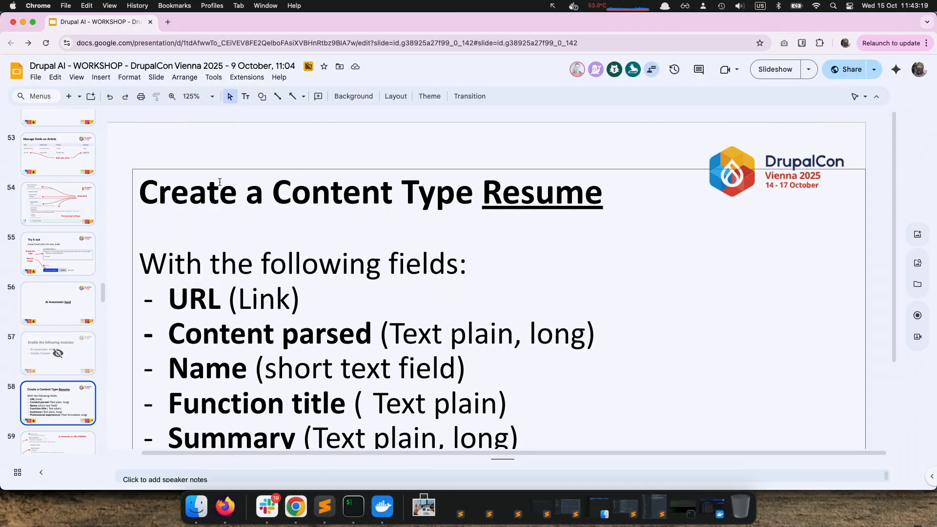
On slide 59, replace "URL" with "content" in the red heading so it reads "ai automator on content PARSED"
scroll(40, 363, "down", 2)
left_click(40, 364)
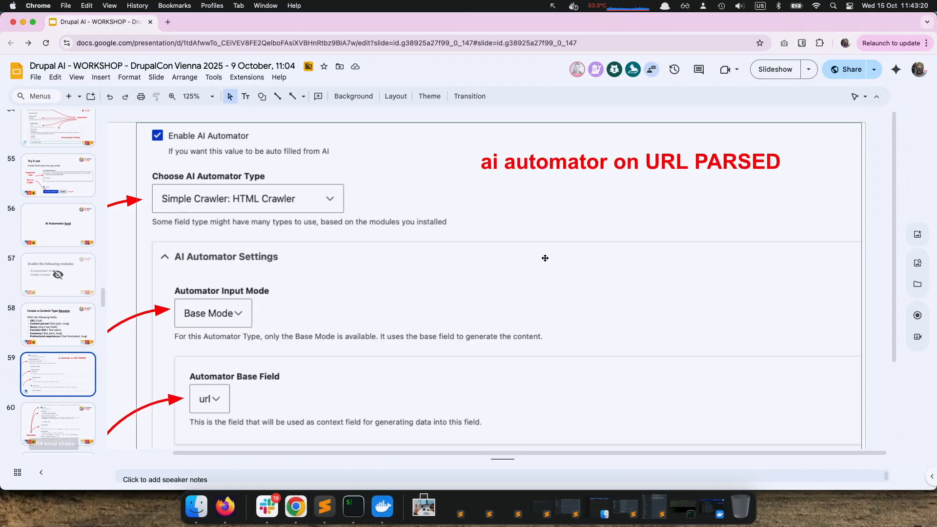
left_click(640, 167)
double_click(666, 162)
type("content")
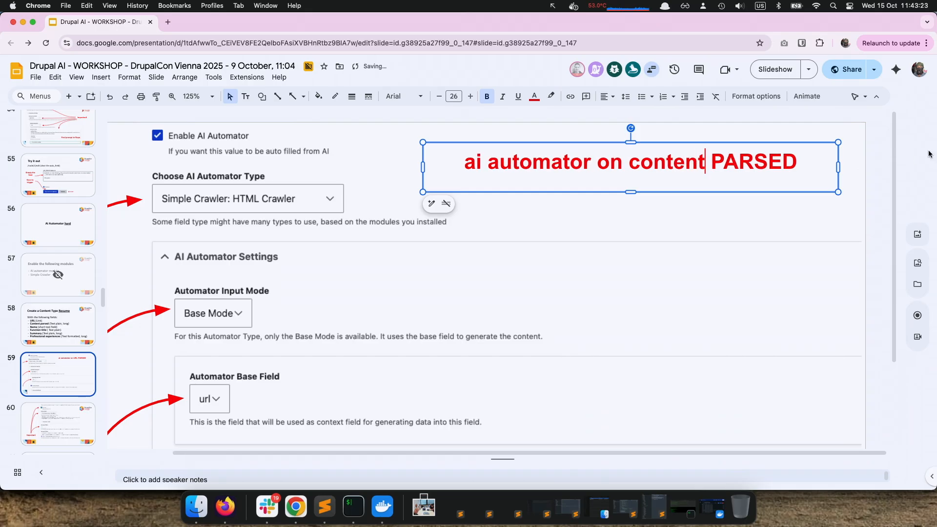
Present from slide 59 through the crawler settings and the try-out slide to the Function title automator settings
left_click(777, 70)
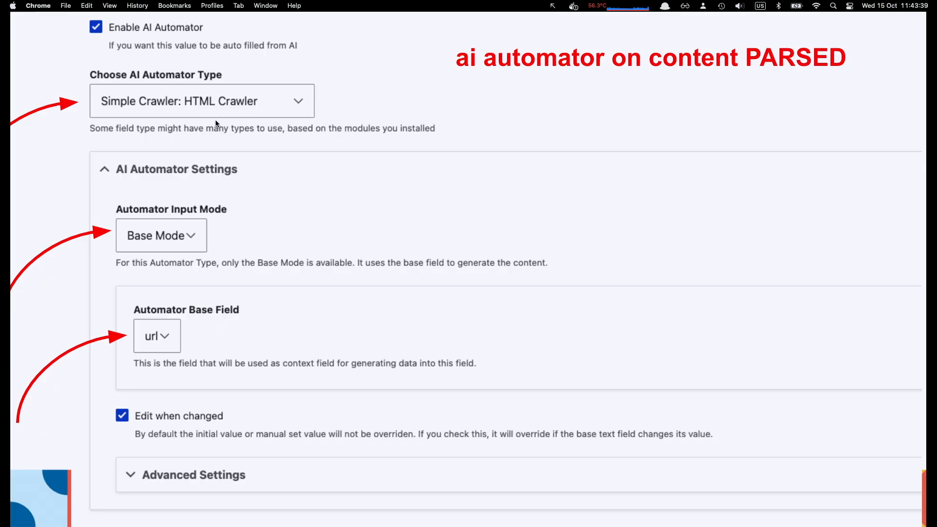
key("Right")
key("Right")
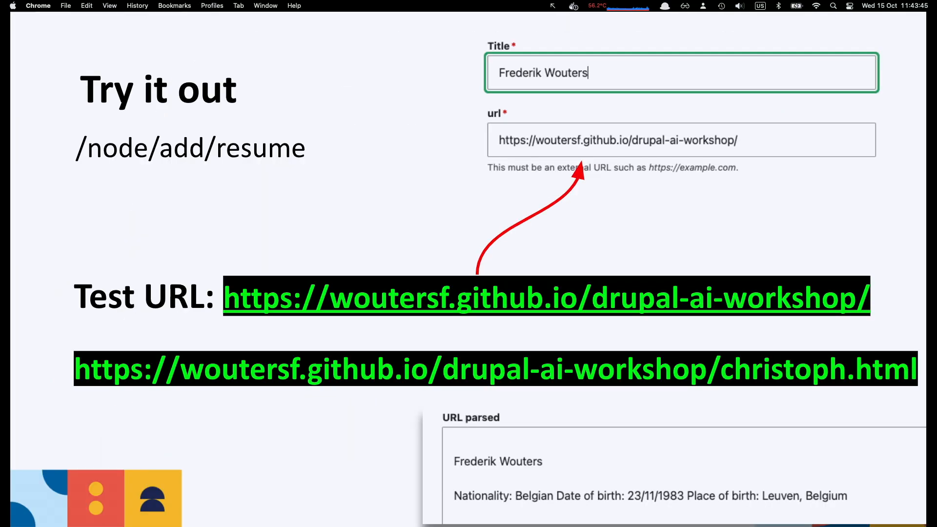
key("Right")
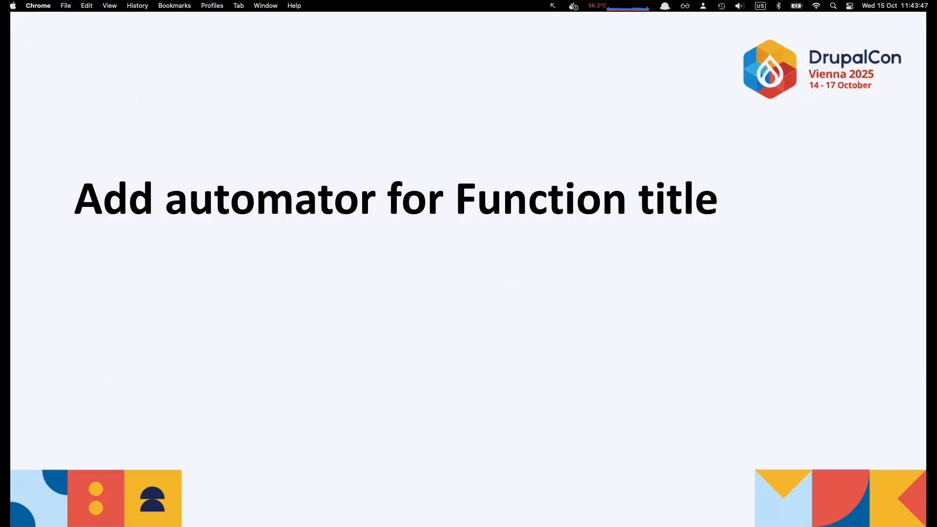
key("Right")
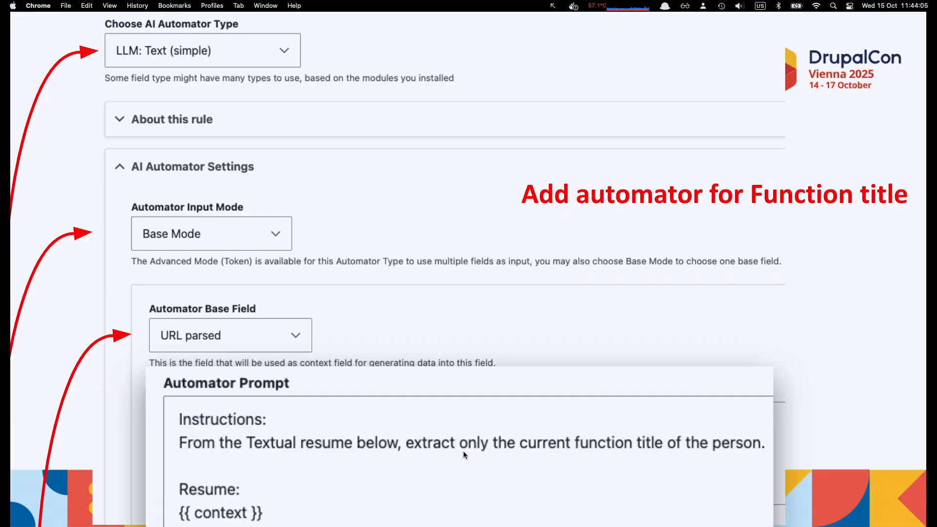
Present the Summary and Experience automator slides through to the "Try it again!" slide
key("Right")
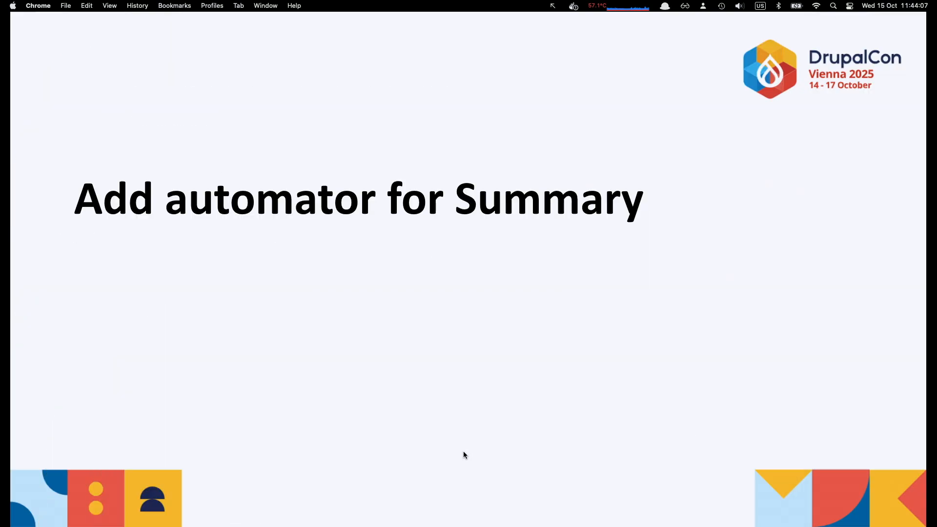
key("Right")
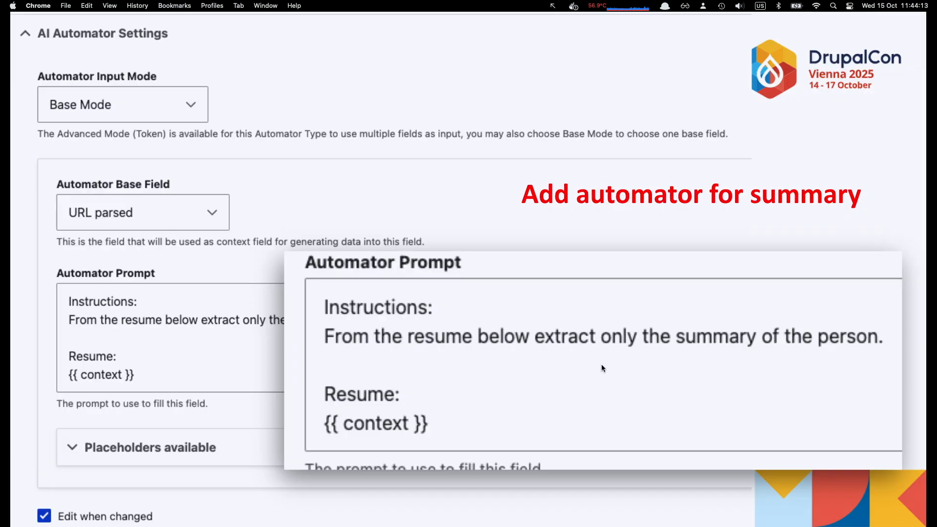
key("Right")
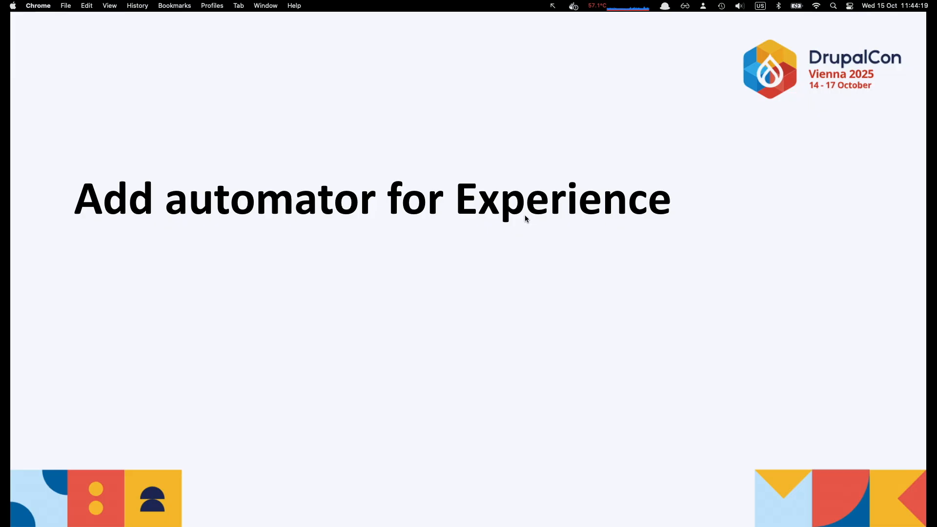
key("Right")
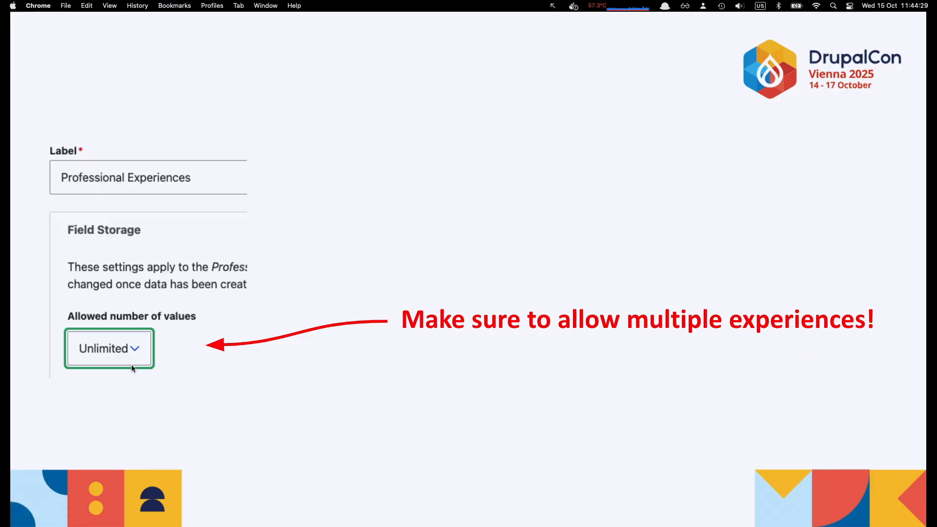
key("Right")
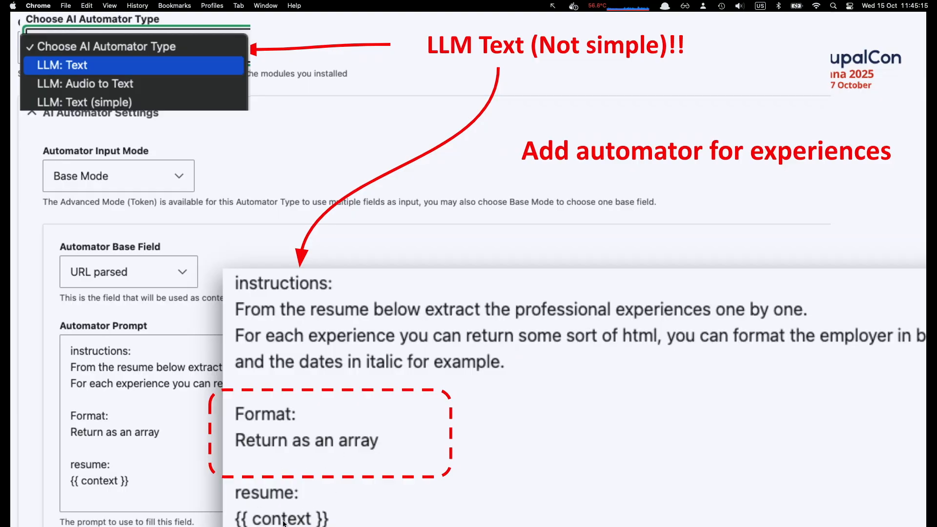
key("Right")
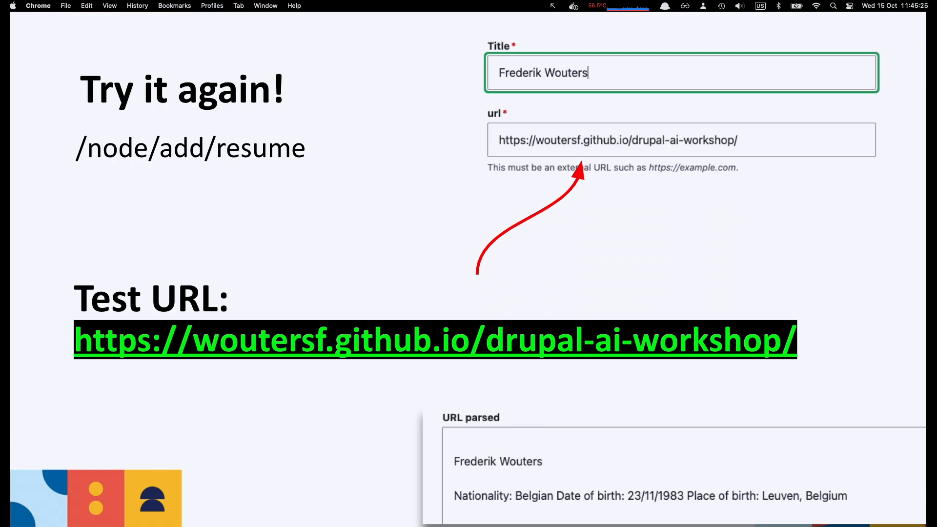
Return to the slide showing the important Strip Tags, Crawler Mode and Automator Weight settings
key("Left")
key("Left")
key("Left")
key("Left")
key("Left")
key("Left")
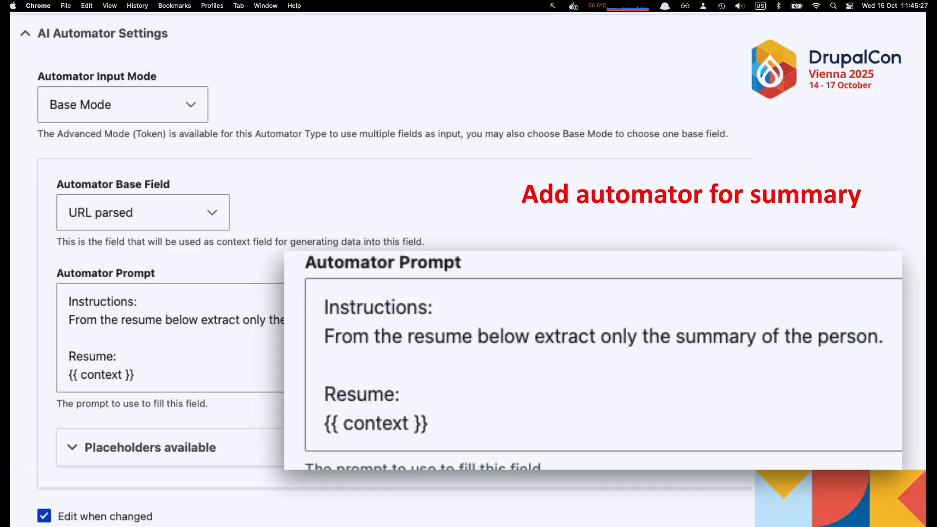
key("Left")
key("Left")
key("Left")
key("Left")
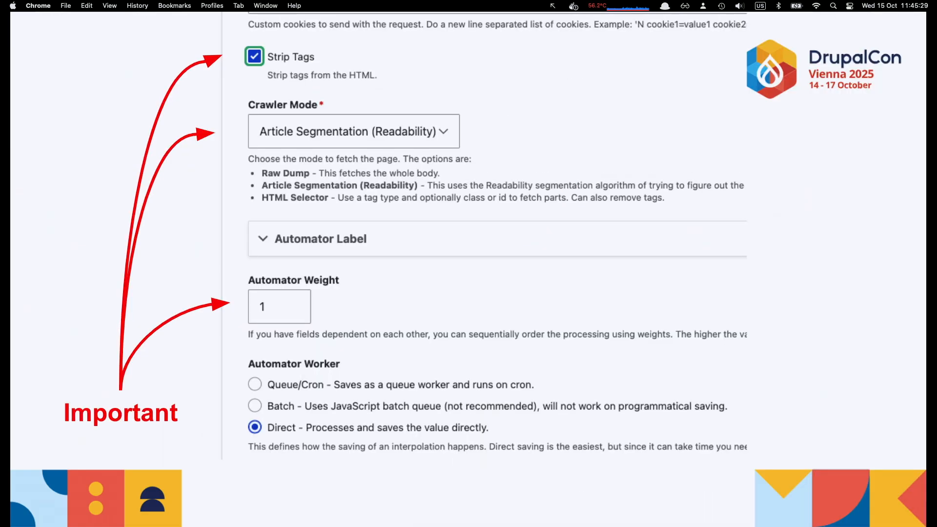
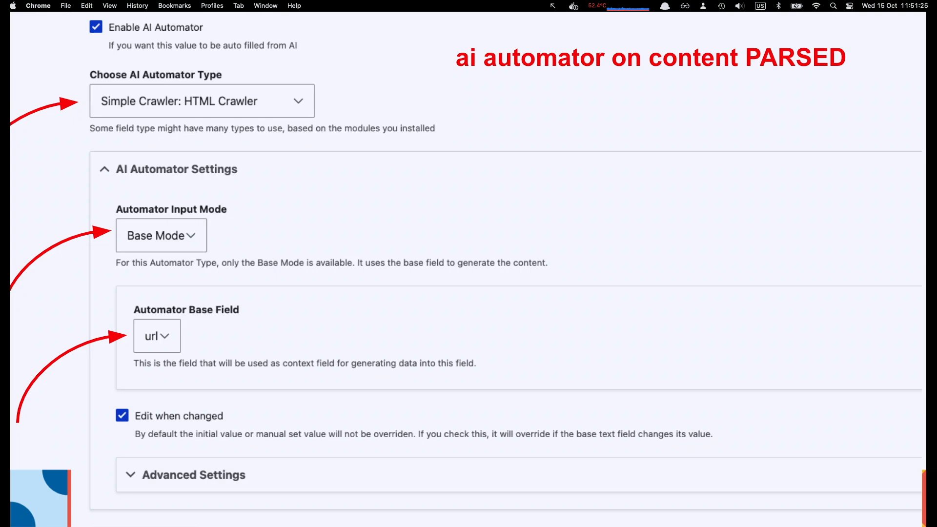
Present from the HTML crawler settings through the "Try it out" slide to the Function title automator settings
key("Right")
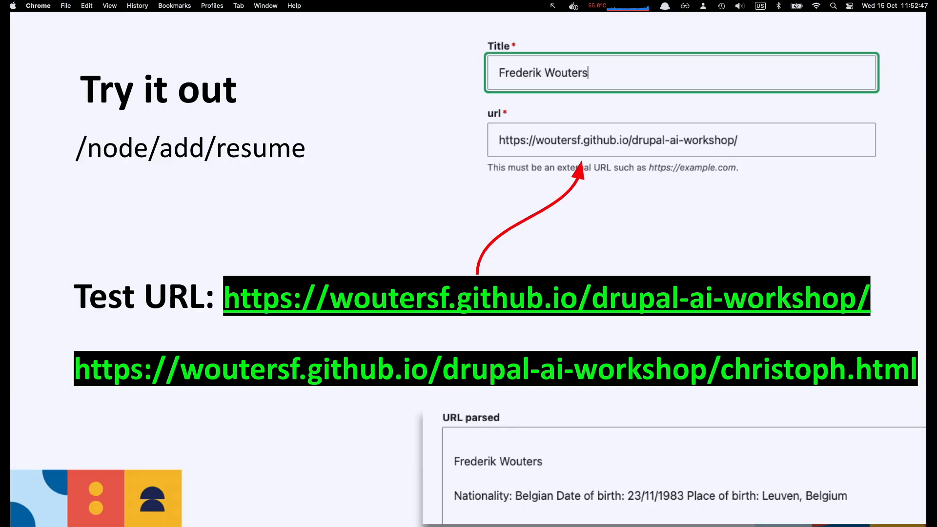
key("Right")
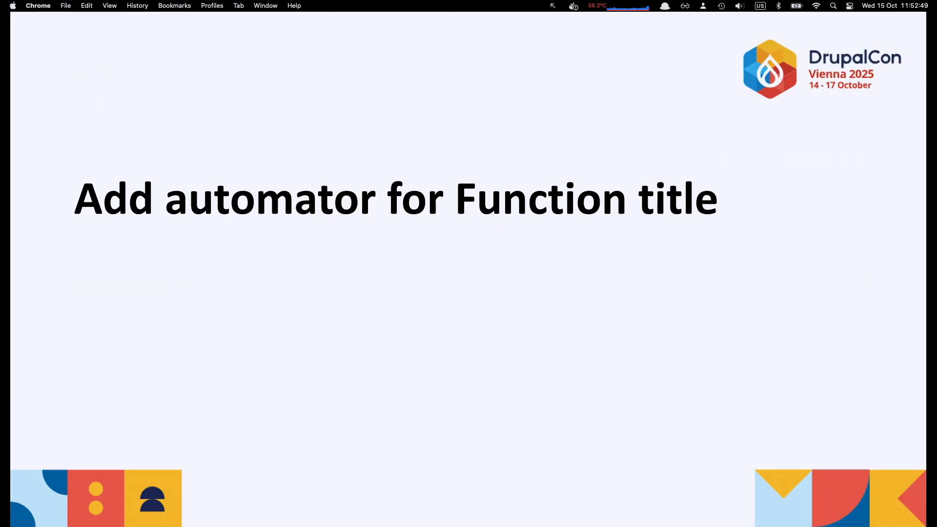
key("Right")
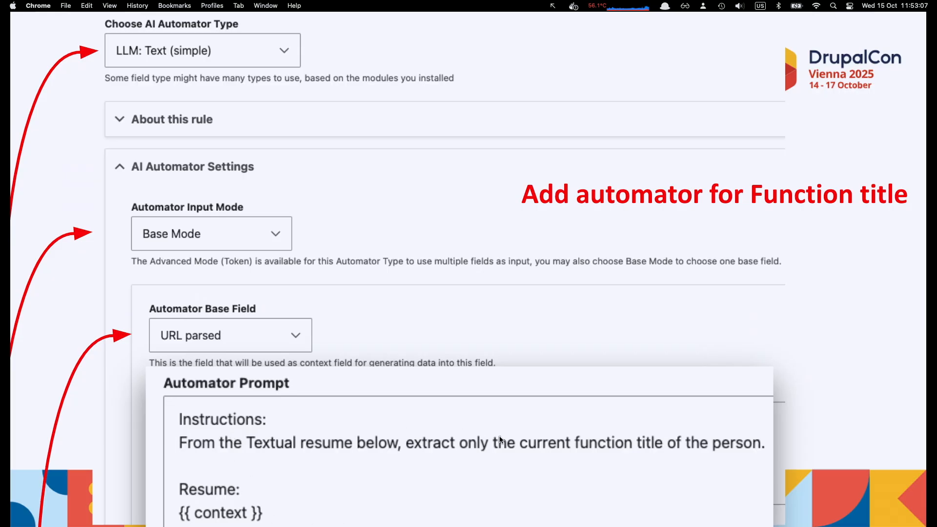
Leave the slideshow, enlarge the speaker notes area under slide 63, and resume presenting from that slide
key("Escape")
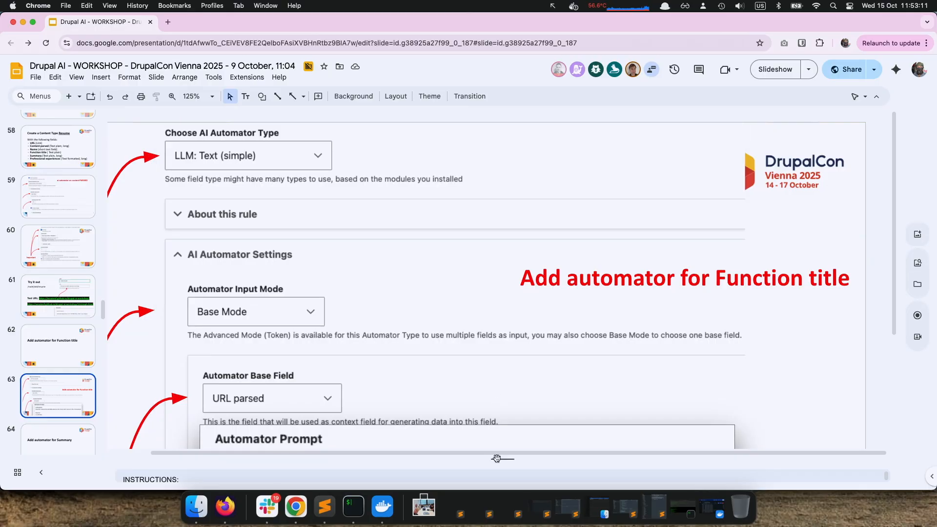
left_click_drag(495, 459, 493, 423)
left_click(776, 76)
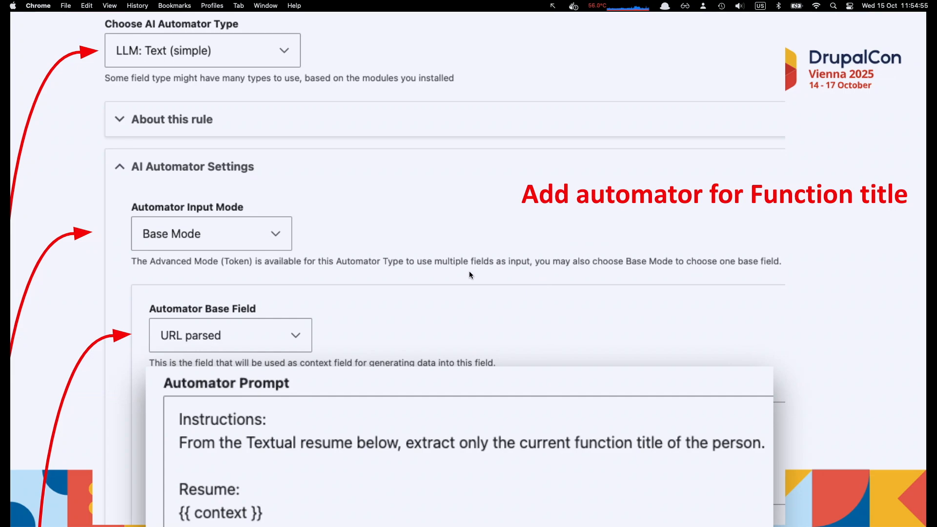
Copy both test URLs from the "Try it out" slide's speaker notes, post them in Slack's #ai-workshop channel, and return to the presentation
key("Right")
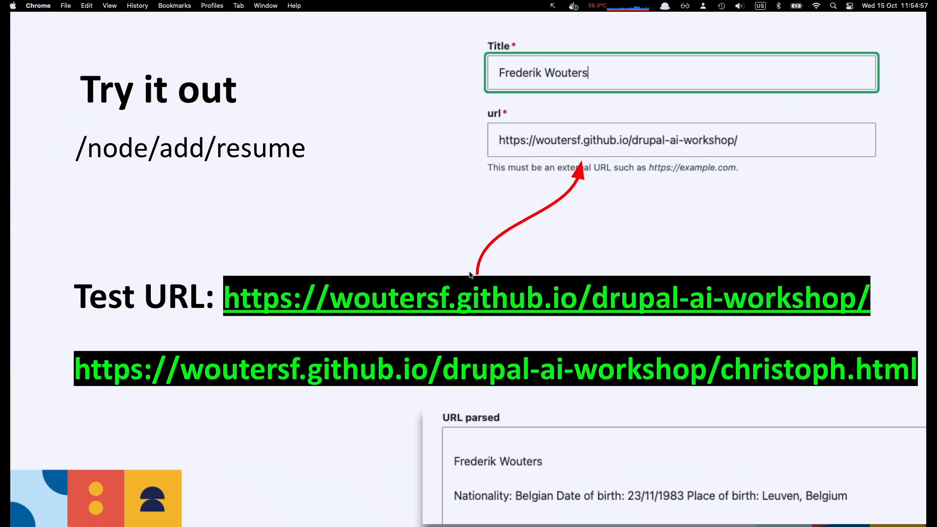
key("Escape")
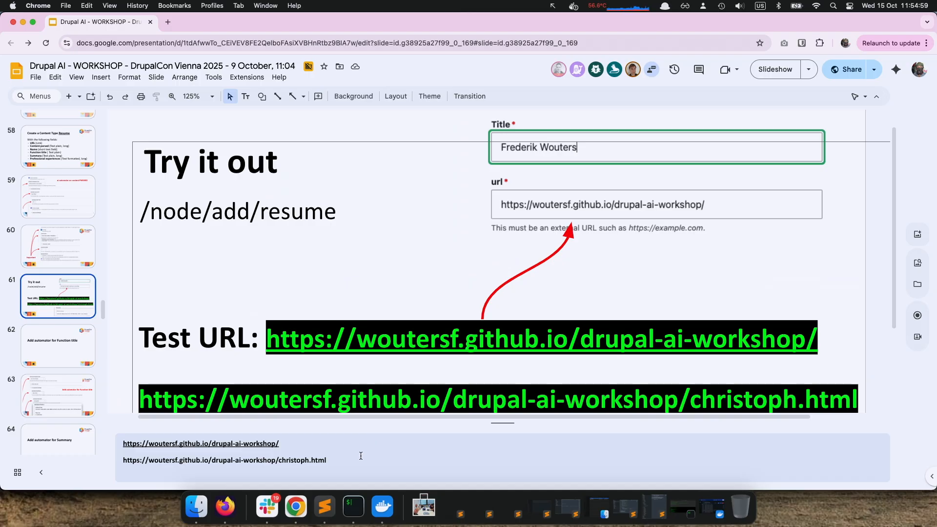
left_click(361, 455)
key("super+a")
key("super+c")
left_click(267, 506)
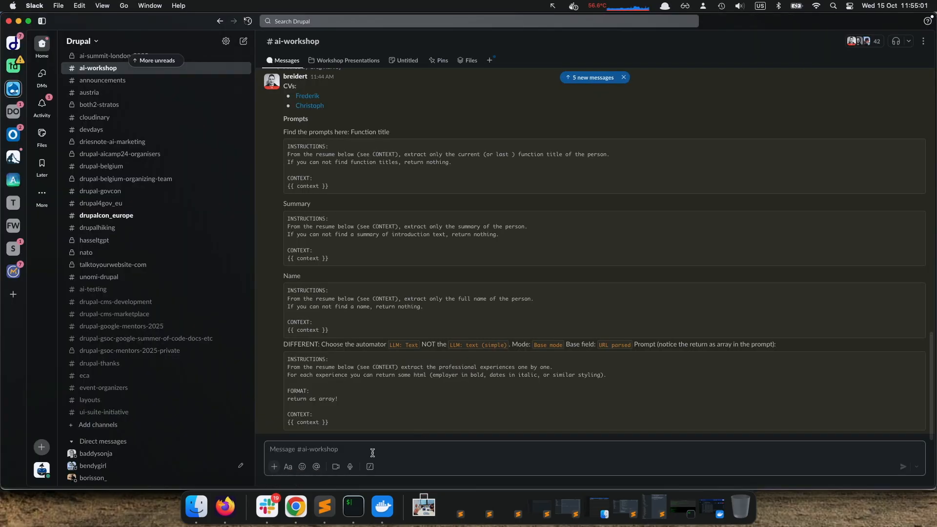
key("super+v")
key("Return")
key("super+Tab")
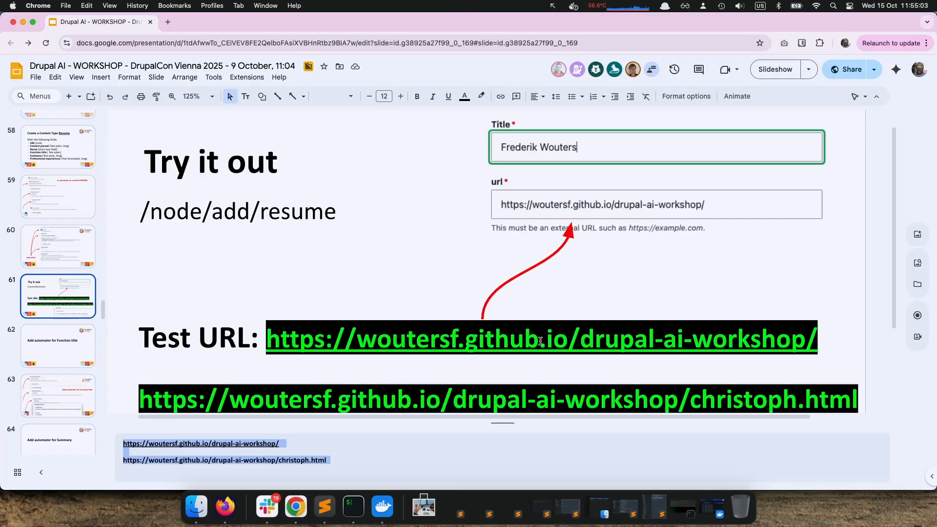
Present from the "Try it out" slide through the Function title and Summary automators, settling on the "Add automator for Experience" slide
left_click(775, 69)
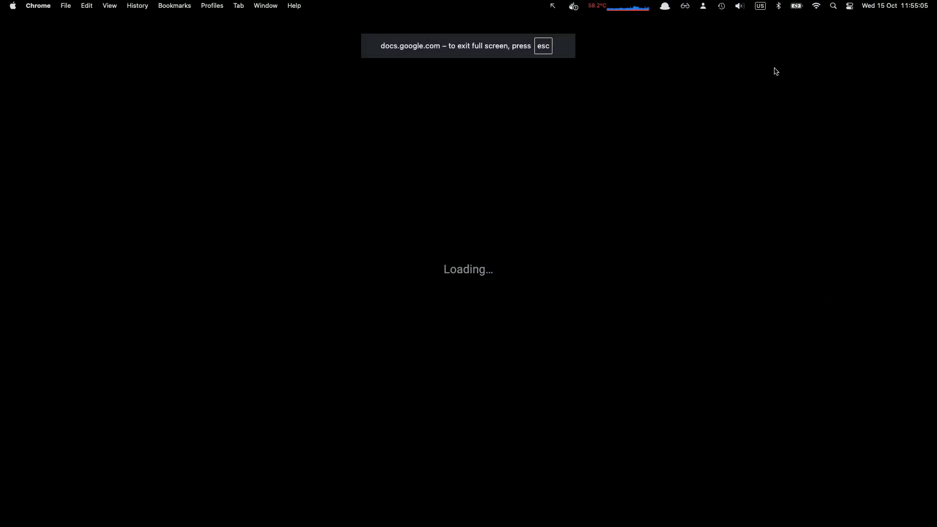
key("Right")
key("Right")
key("Right")
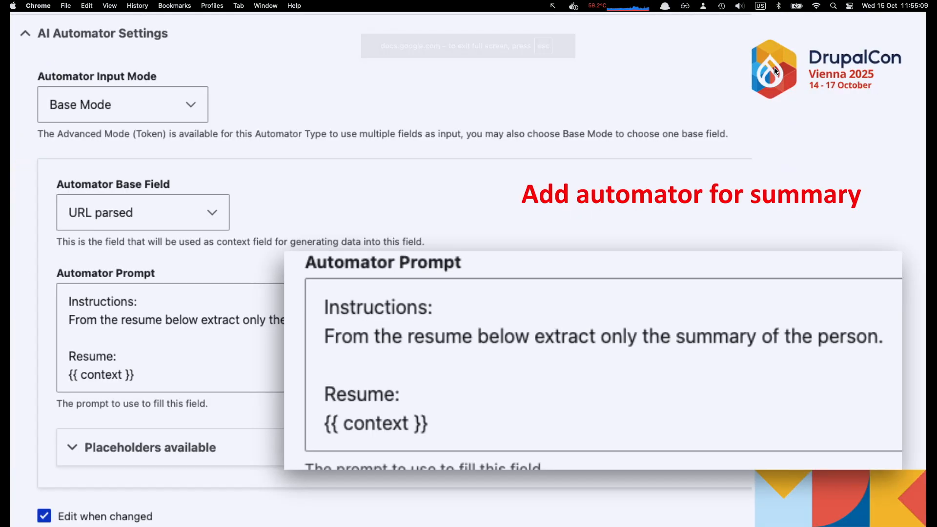
key("Right")
key("Right")
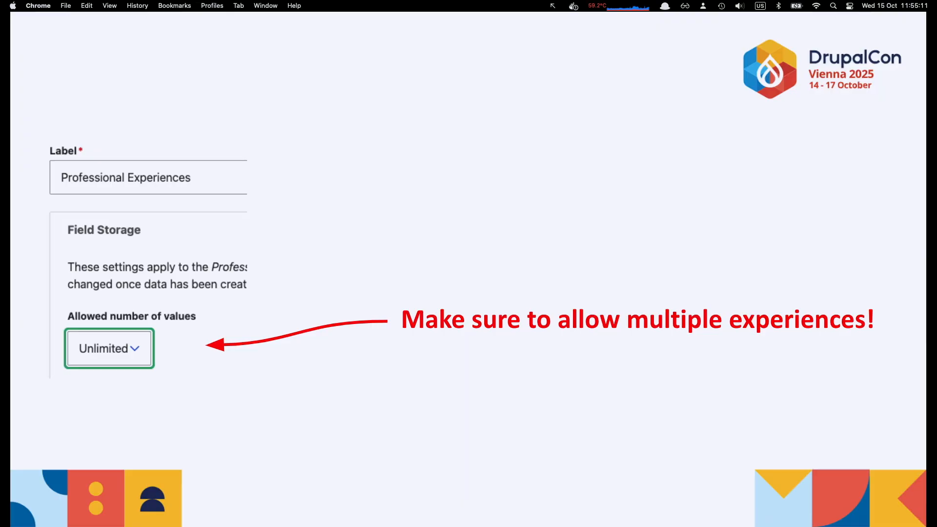
key("Left")
key("Left")
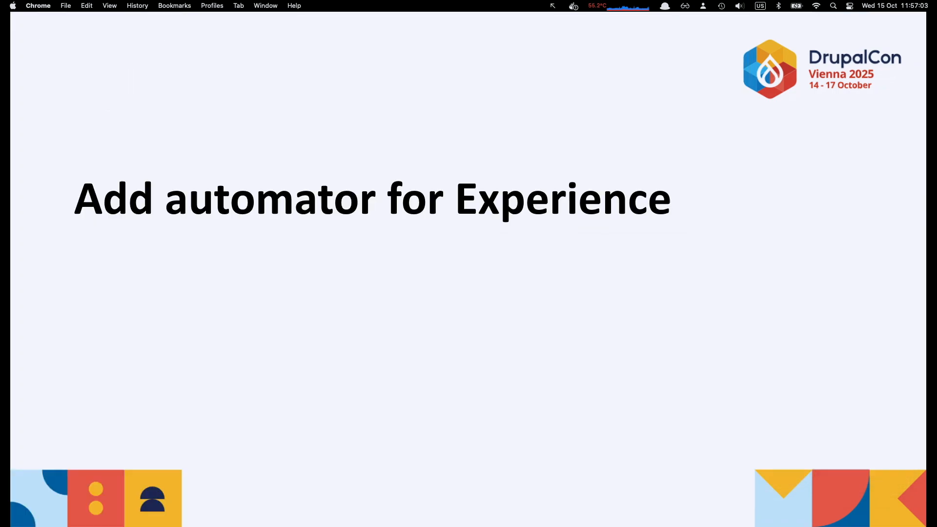
Present the Experience automator settings, "Try it again!" and "Multiple fields Imported!" slides through to the embedding and vector search diagram
key("Right")
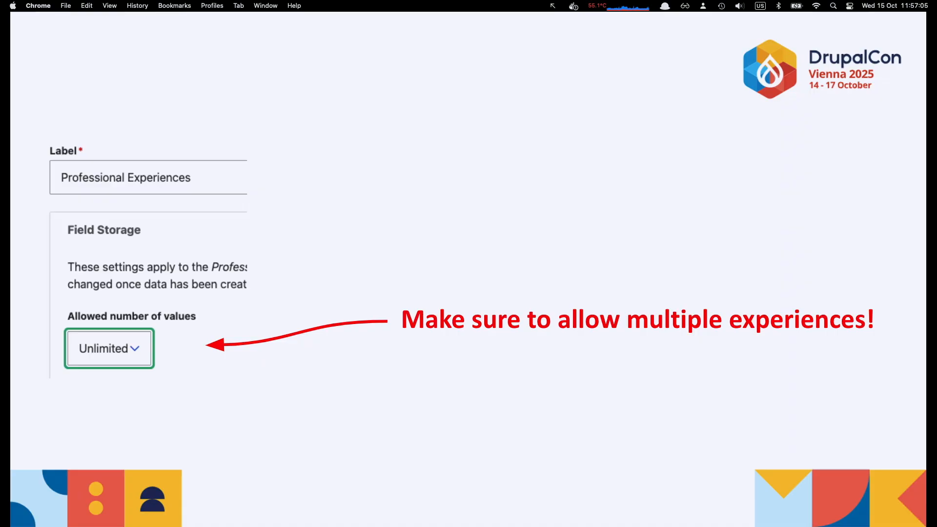
key("Right")
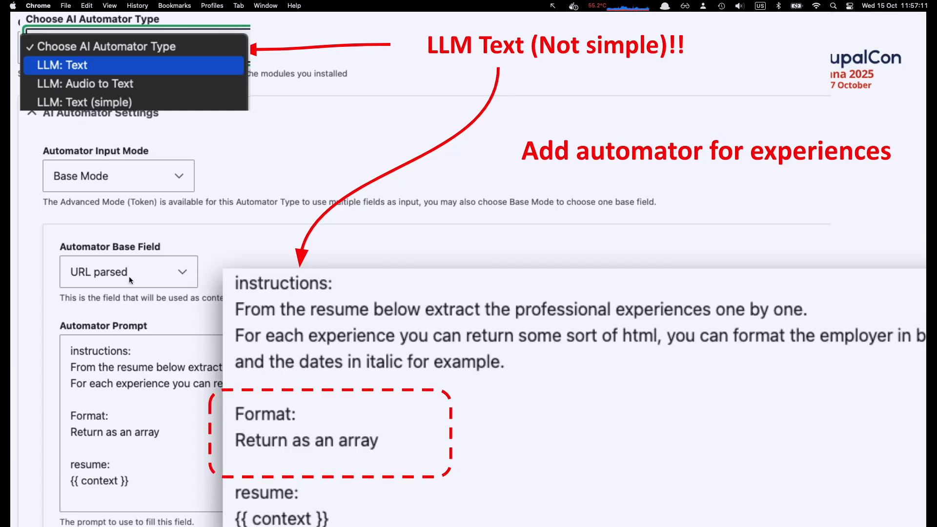
key("Right")
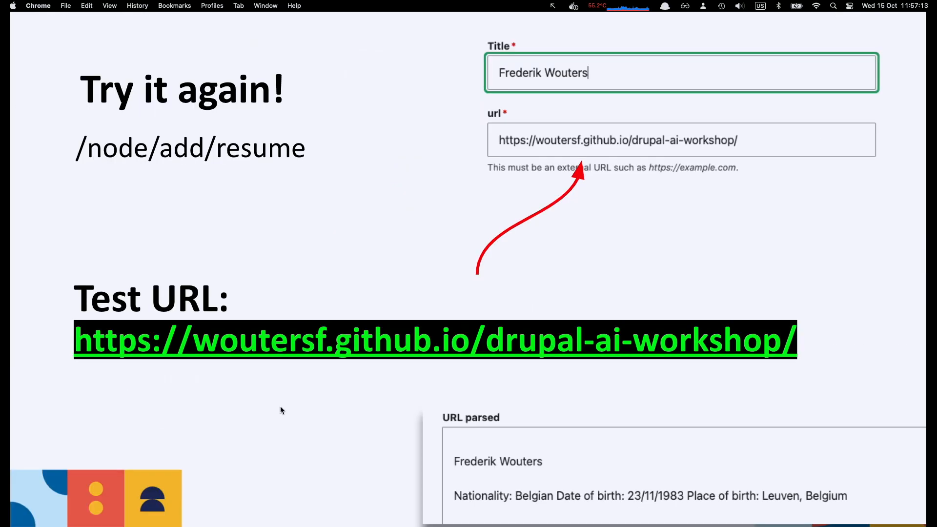
key("Right")
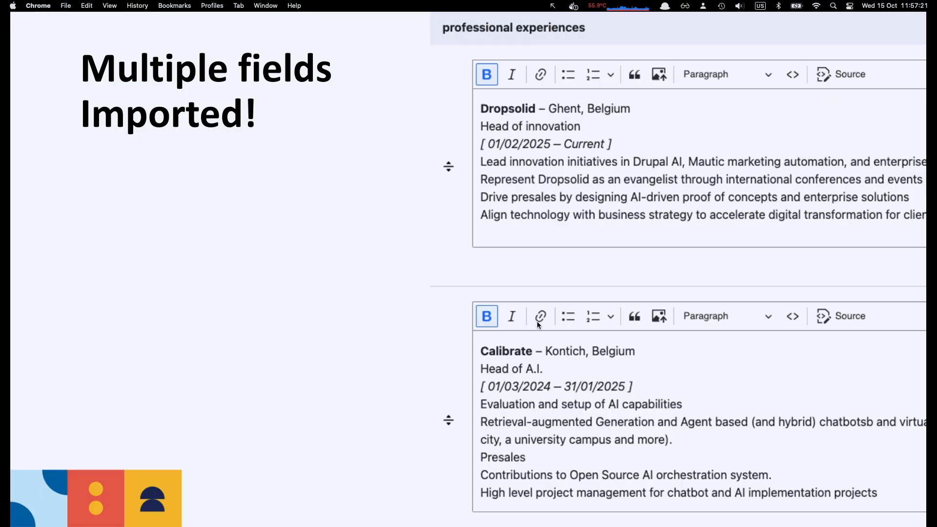
key("Right")
key("Right")
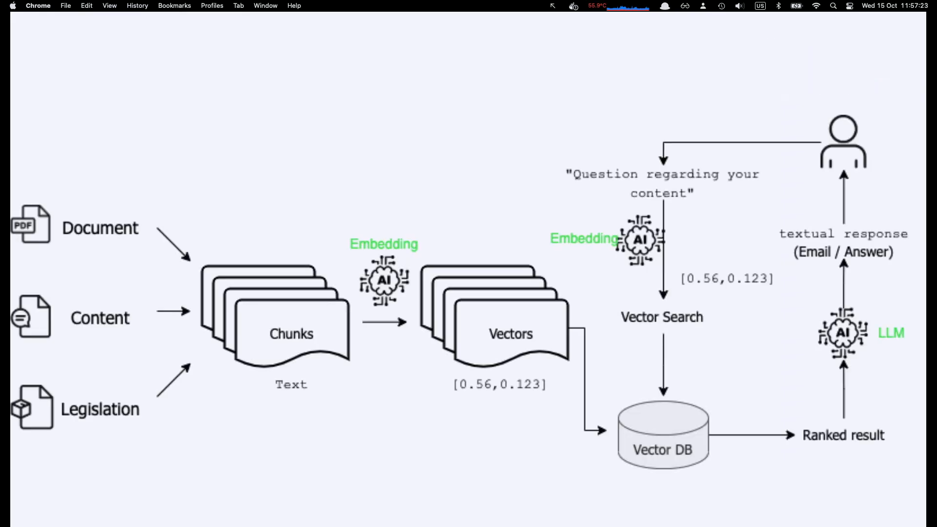
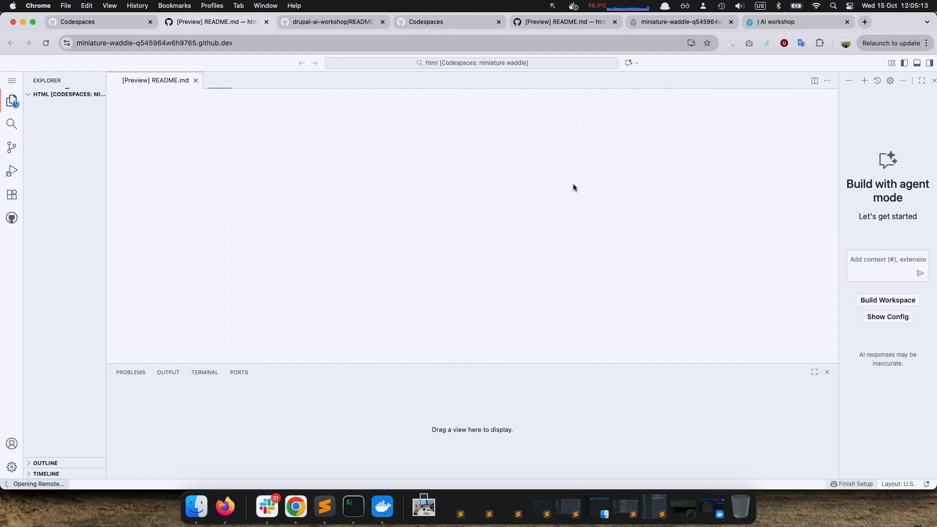
Check the slides in the other Chrome profile, return to the Codespaces profile, and open the workshop site through forwarded port 80
left_click(845, 43)
left_click(777, 239)
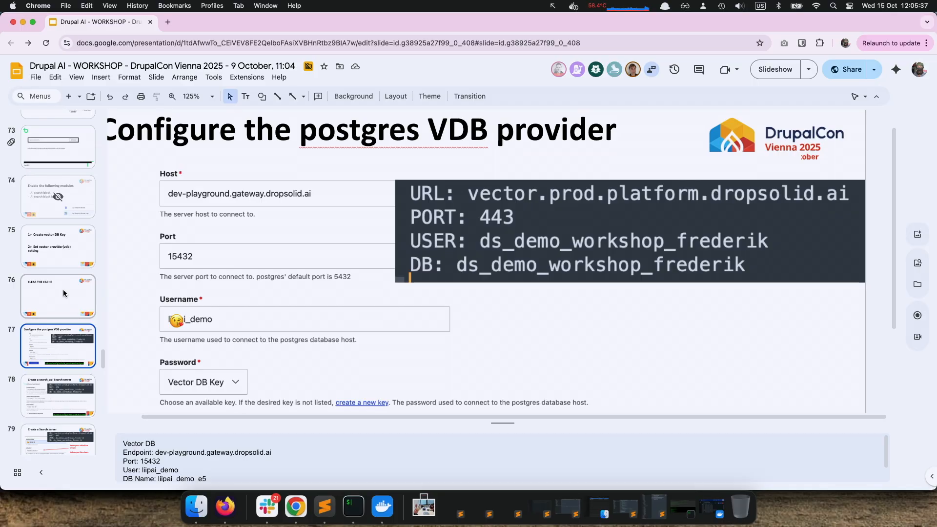
left_click(845, 43)
left_click(733, 272)
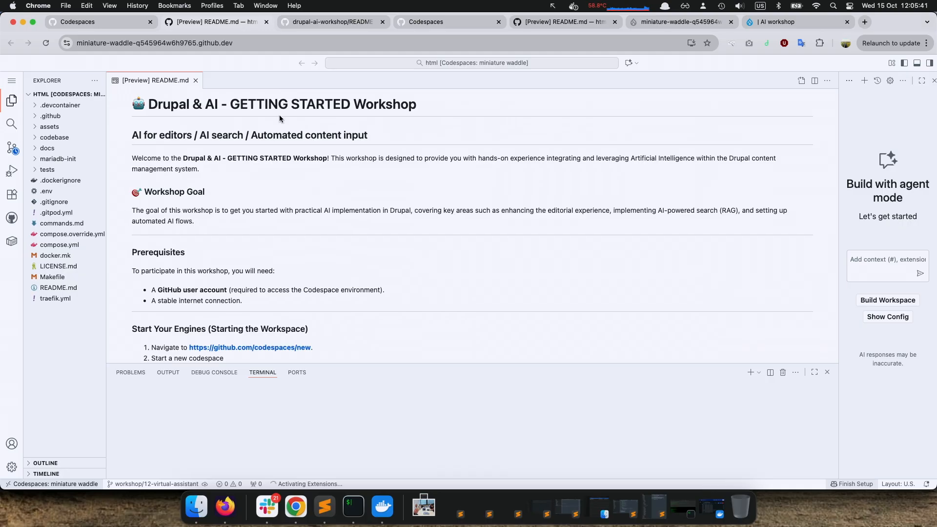
left_click(302, 372)
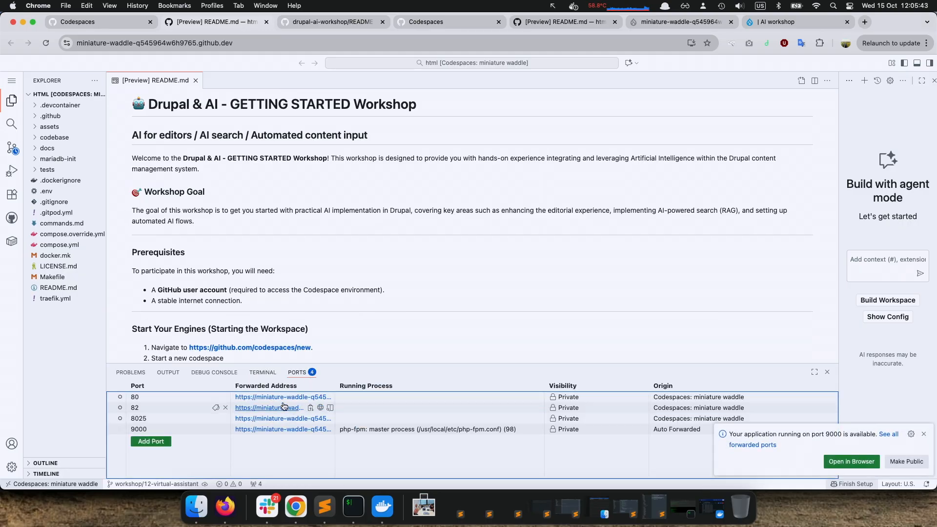
left_click(283, 396)
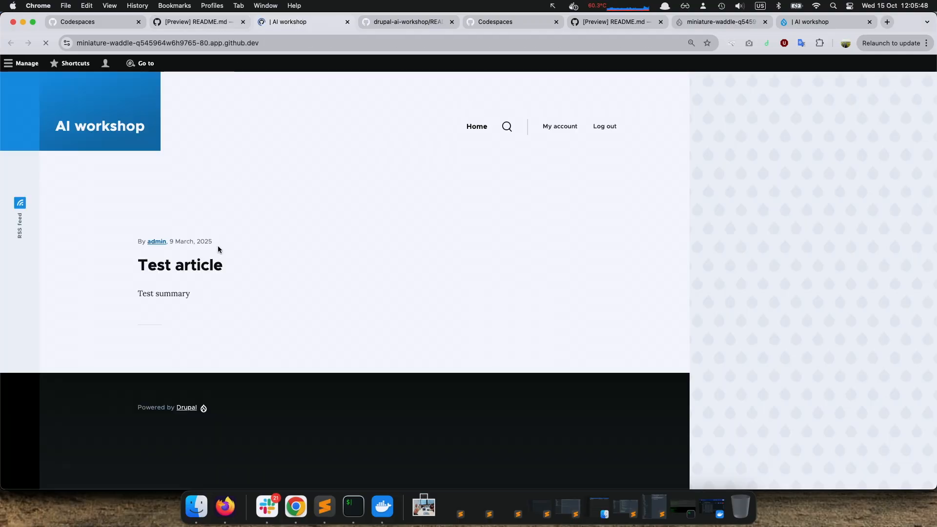
Open the VDB password key for editing from the site's Keys page, enlarging the page view, and go to its provider settings
mouse_move(258, 83)
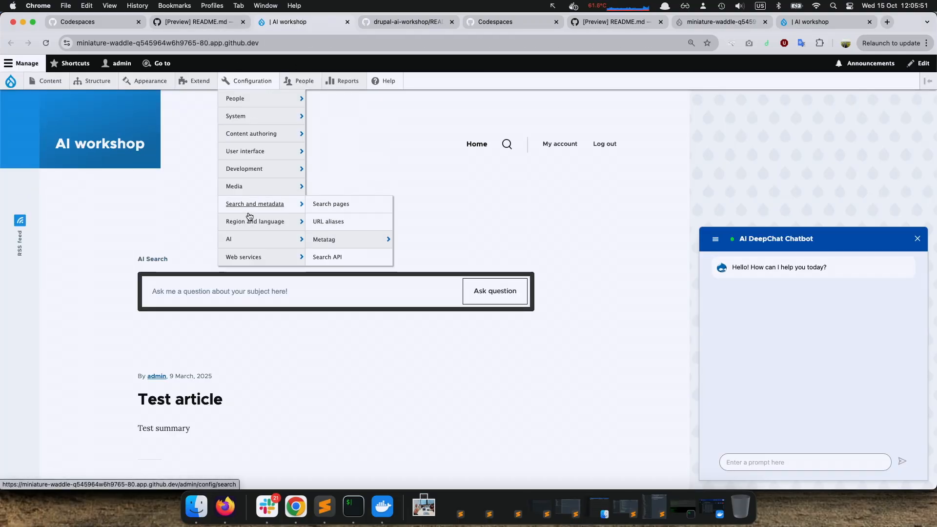
mouse_move(247, 238)
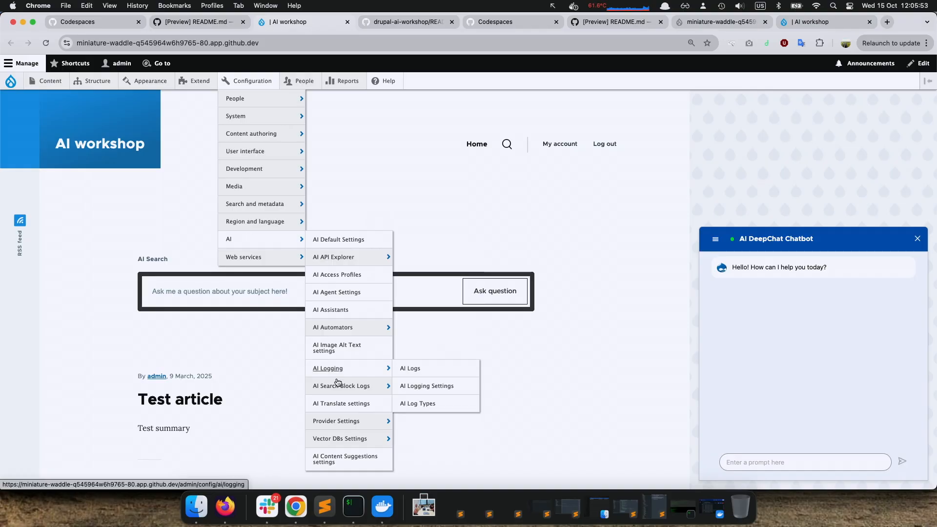
mouse_move(334, 423)
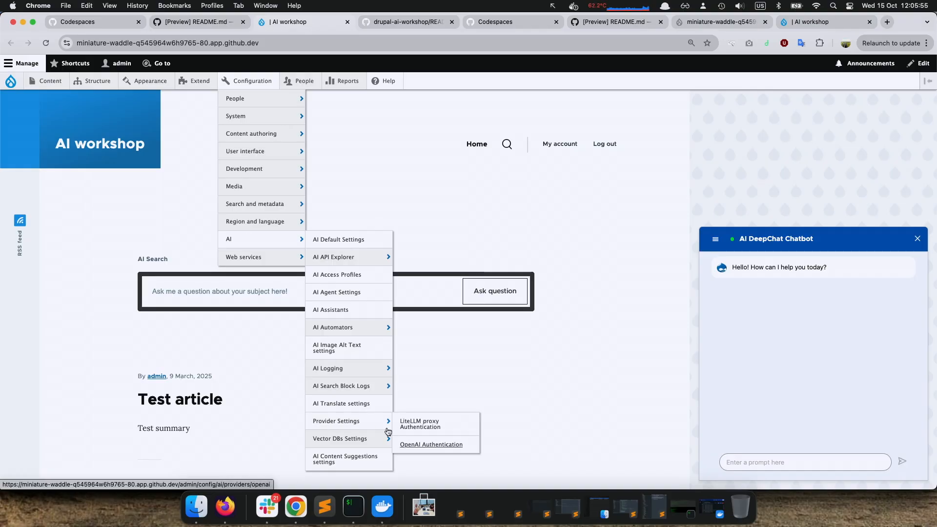
mouse_move(262, 117)
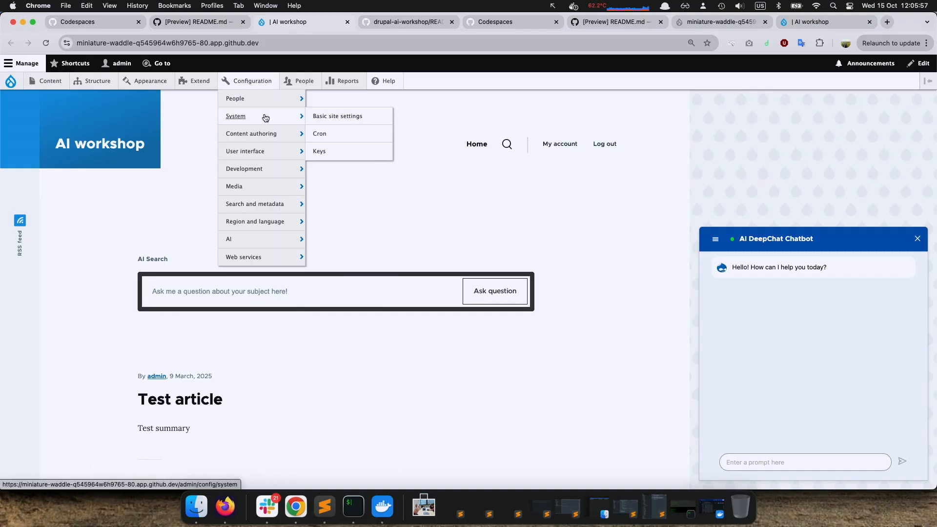
left_click(323, 156)
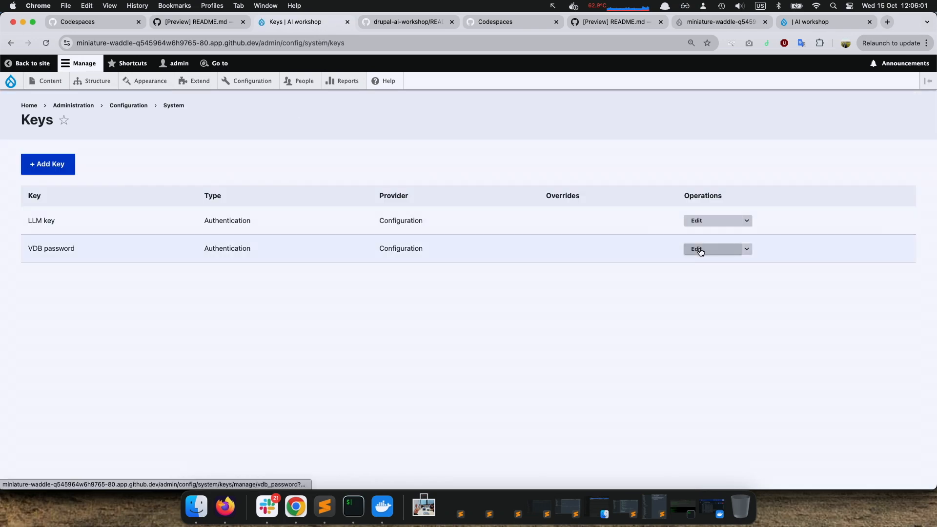
key("super+equal")
key("super+equal")
key("super+equal")
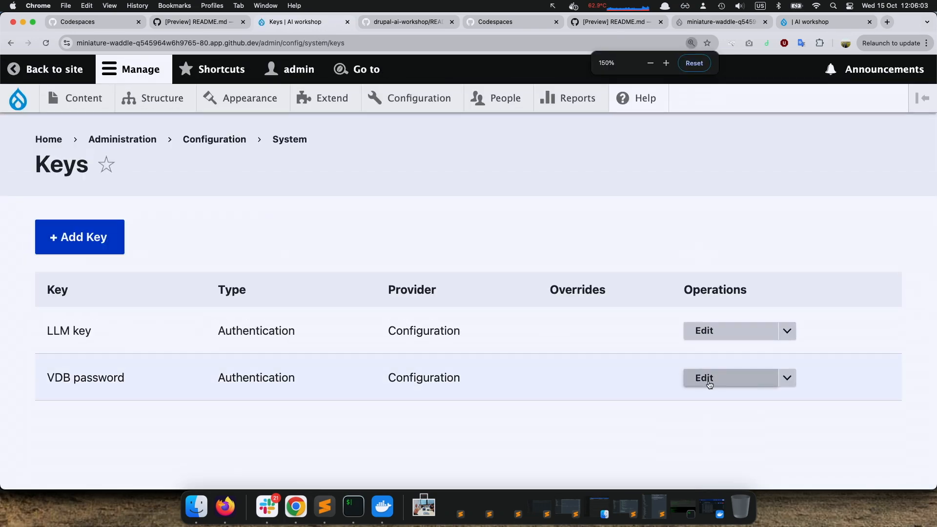
left_click(709, 385)
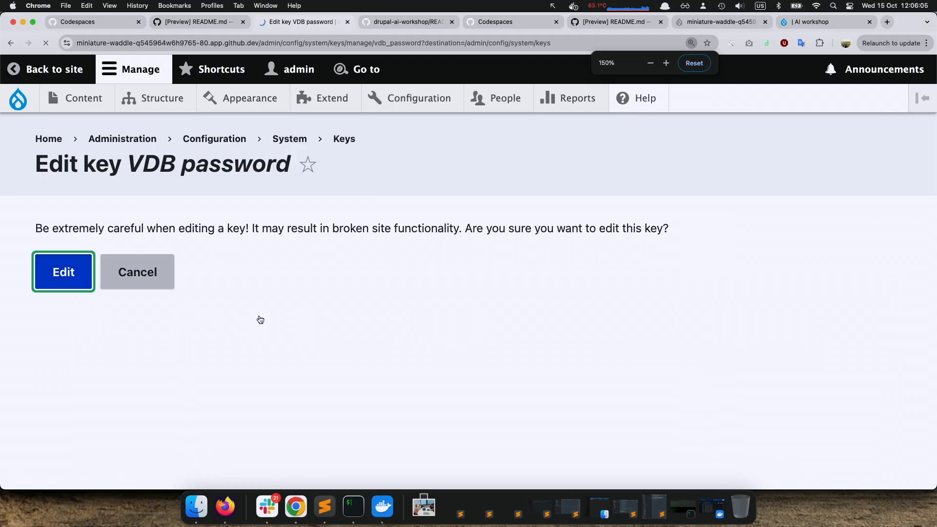
scroll(244, 326, "down", 12)
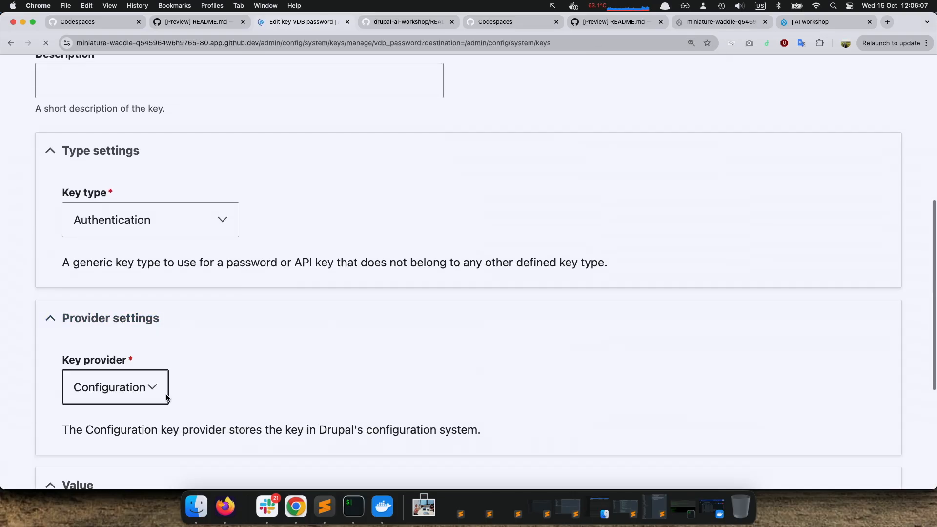
Select the VDB password in the credentials message in Slack's #ai-workshop channel and return to the key's value field
key("super+Tab")
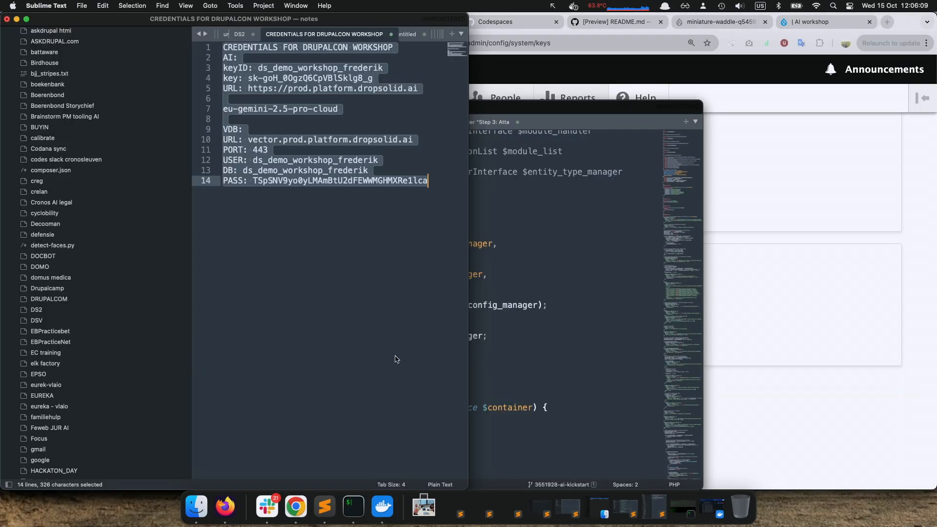
key("super+Tab")
key("super+Tab")
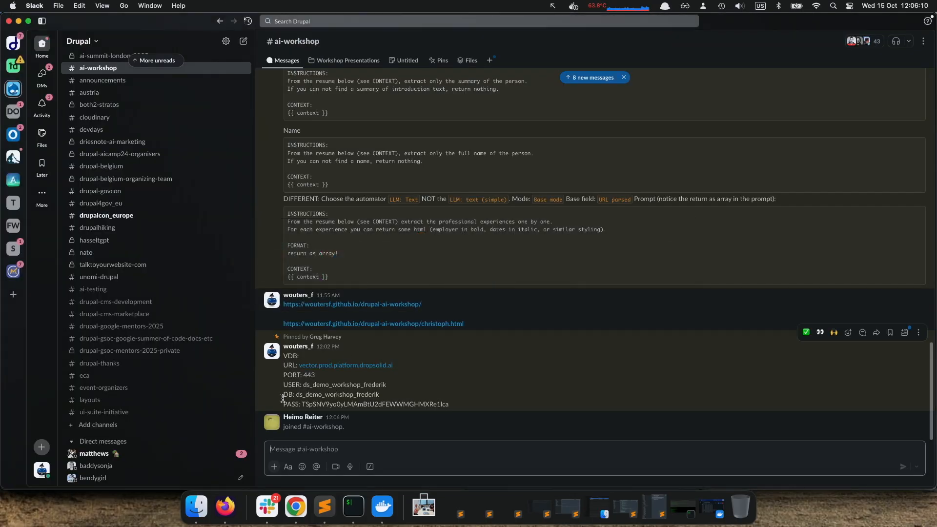
double_click(352, 404)
key("super+Tab")
key("super+Tab")
key("super+Tab")
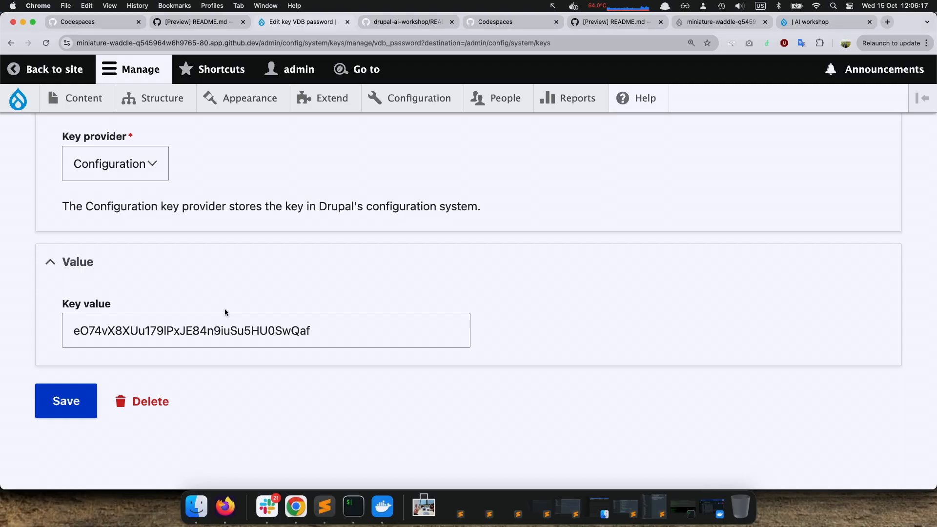
Open the Postgres configuration under the AI Vector DBs settings and review its host, port, username and password fields
mouse_move(416, 102)
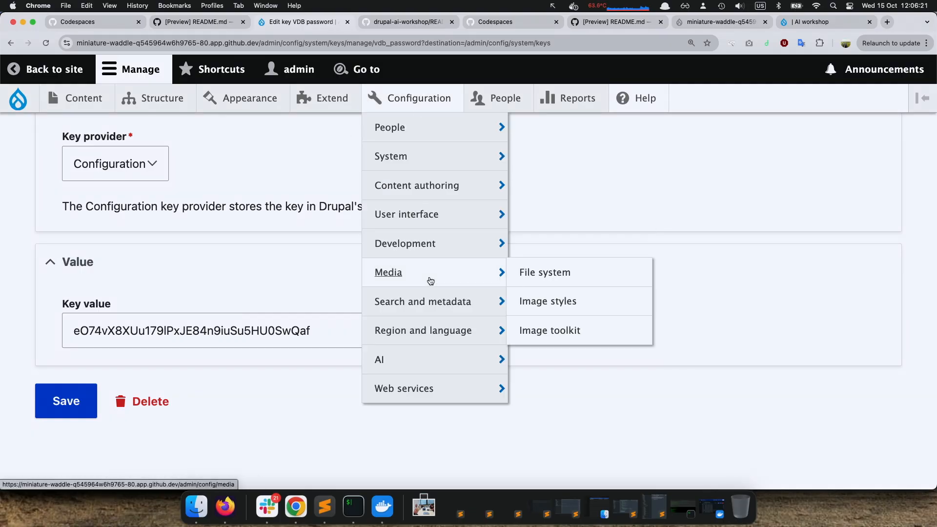
mouse_move(419, 361)
mouse_move(539, 382)
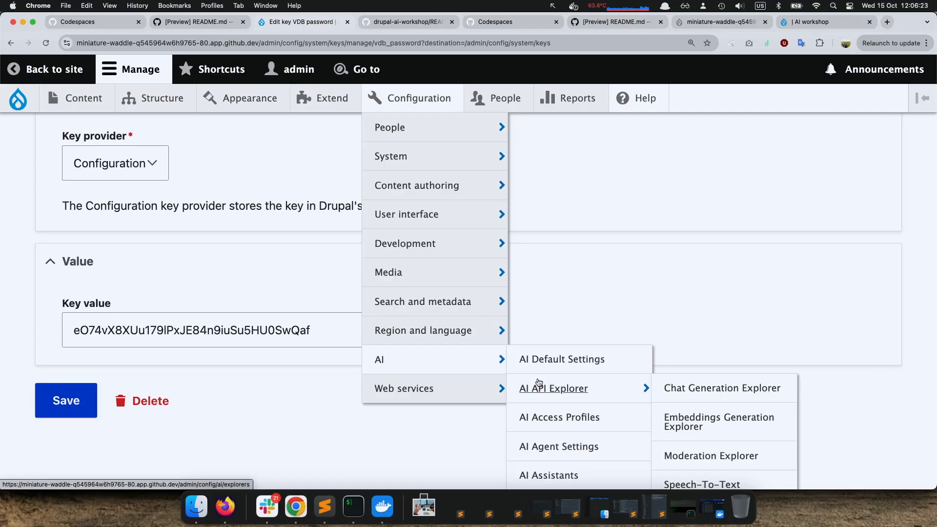
left_click(466, 364)
scroll(421, 362, "down", 1)
scroll(421, 362, "down", 10)
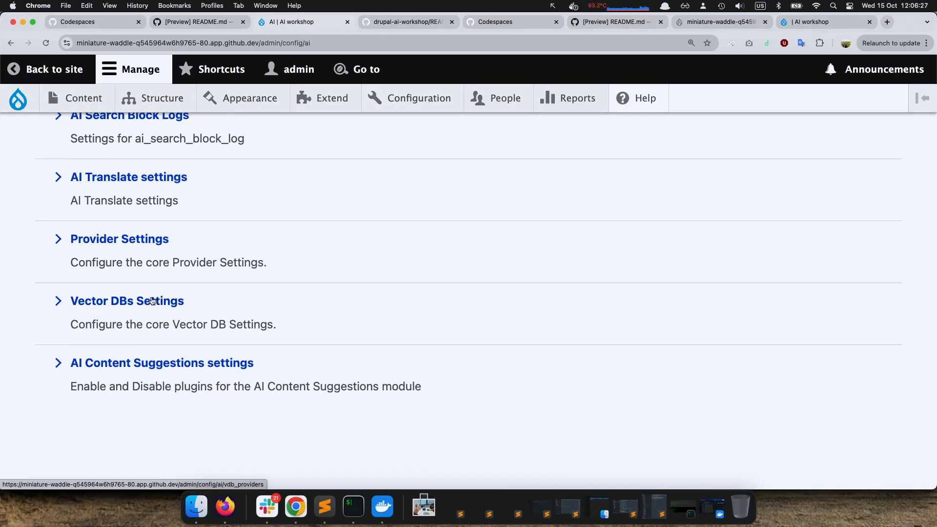
left_click(153, 301)
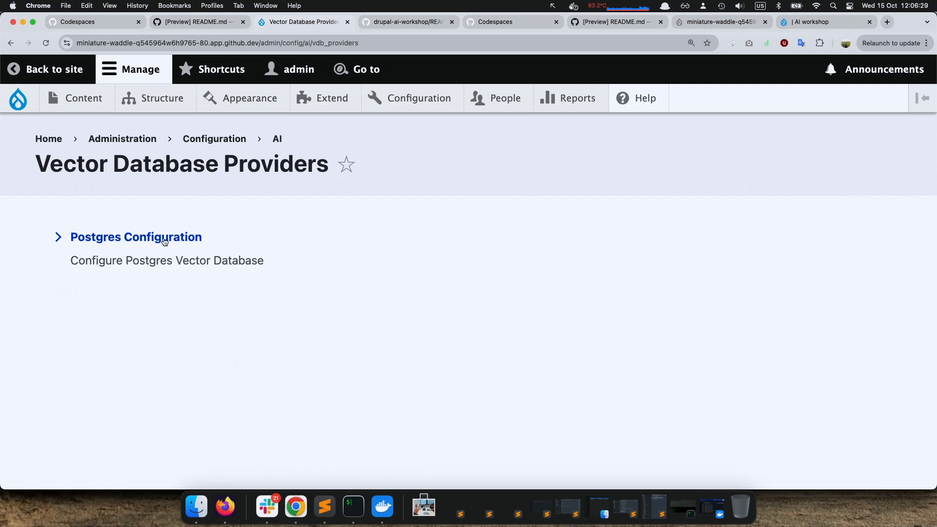
left_click(162, 241)
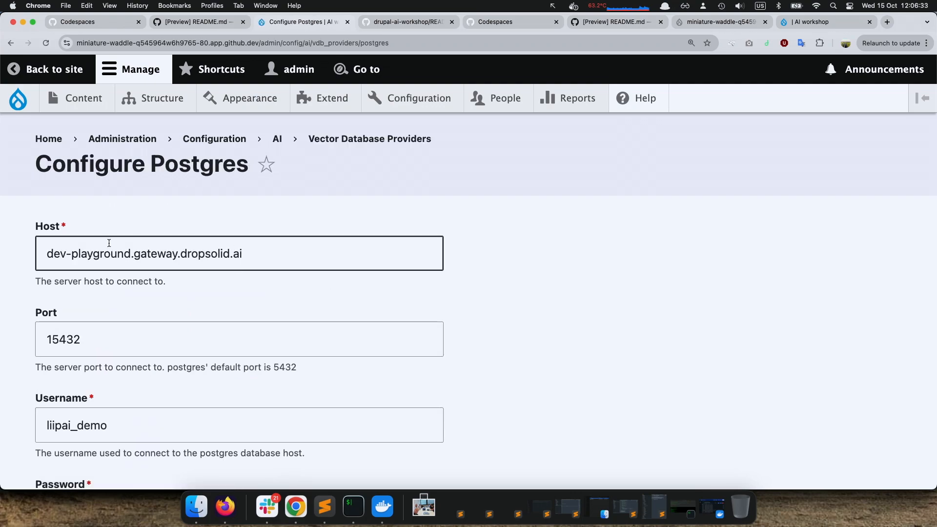
scroll(366, 324, "down", 3)
scroll(365, 324, "down", 2)
scroll(365, 323, "up", 5)
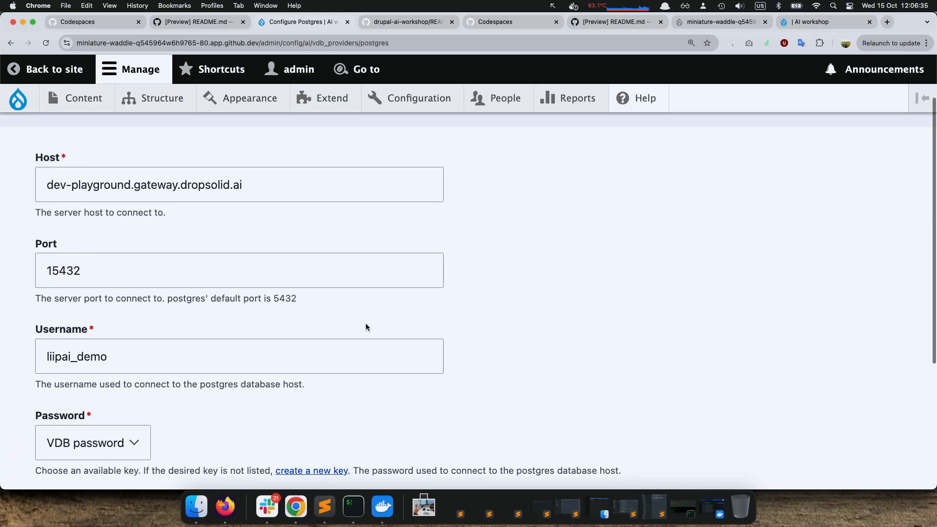
Compare the VDB connection details in Slack's #ai-workshop channel with the fields of the Configure Postgres form
key("super+Tab")
key("super+Tab")
key("super+Tab")
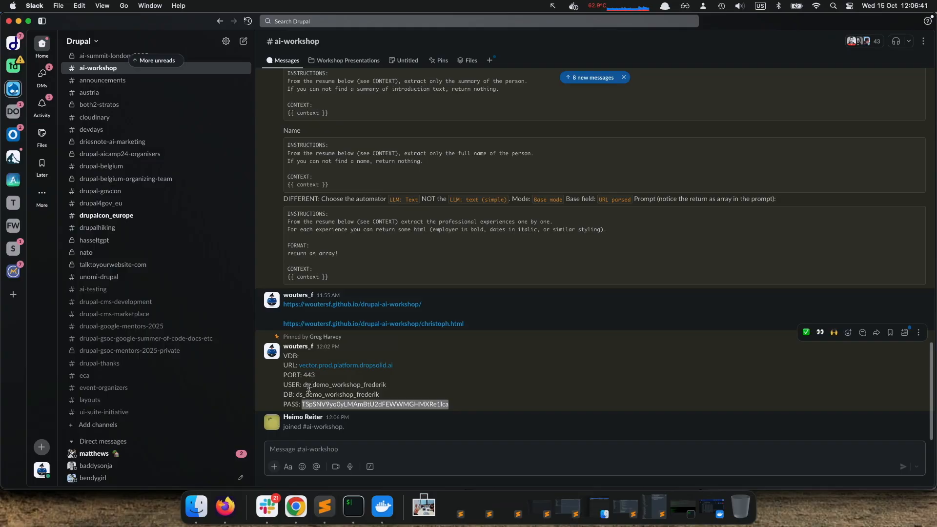
key("super+Tab")
key("super+Tab")
key("super+Tab")
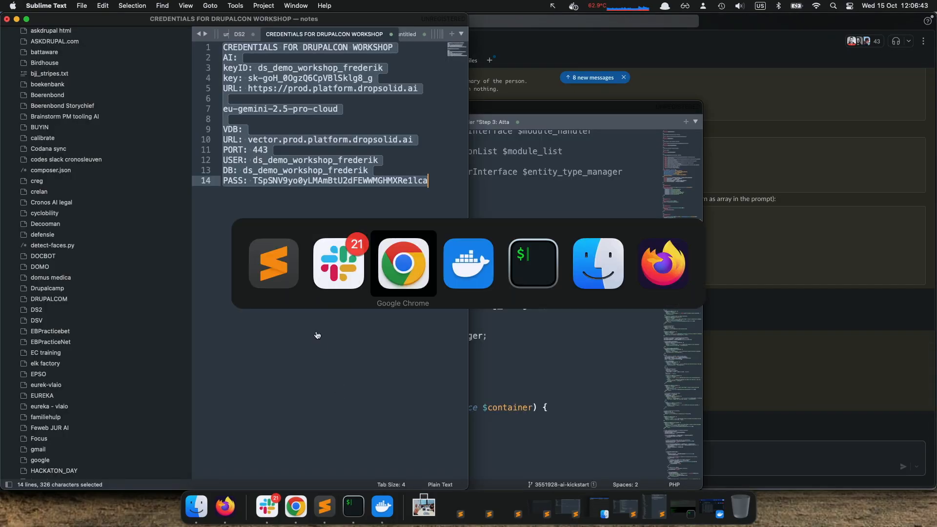
scroll(293, 364, "down", 1)
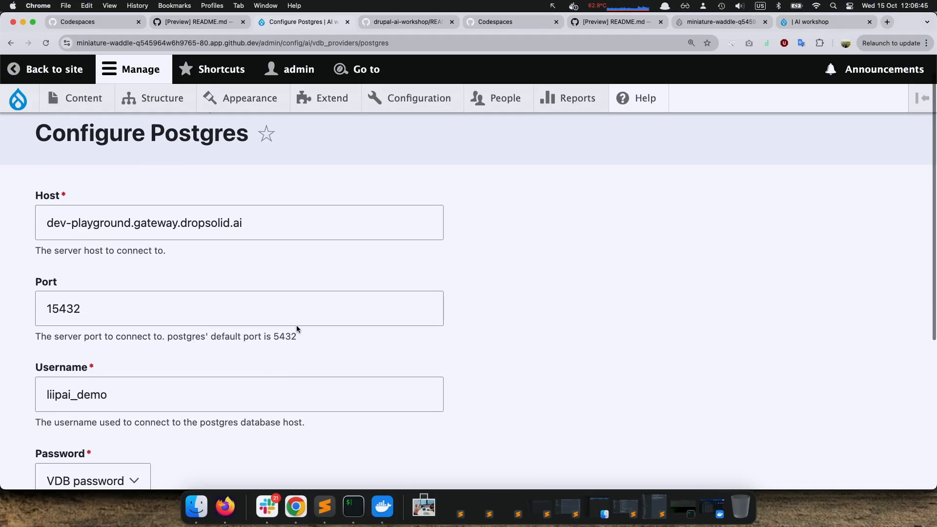
scroll(307, 278, "up", 1)
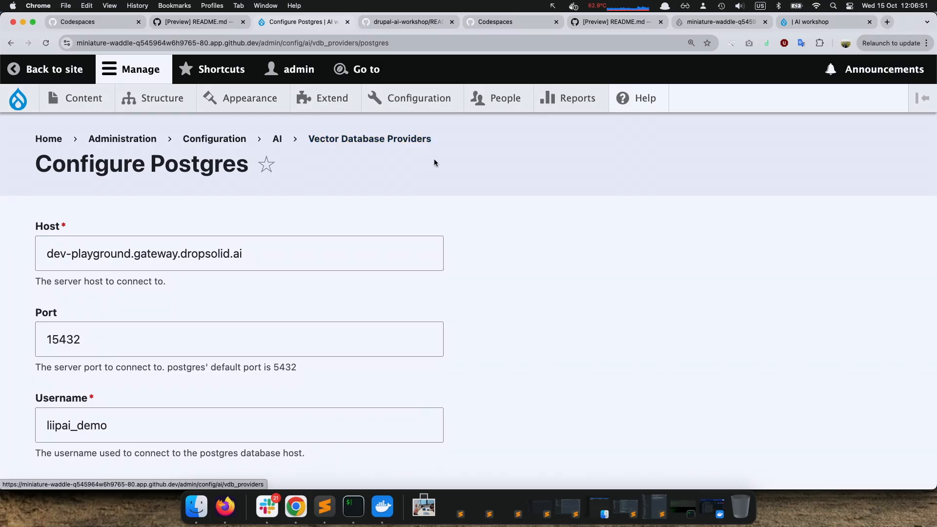
scroll(449, 245, "down", 4)
scroll(449, 244, "up", 1)
Copy the VDB database name from the Sublime Text credentials notes and return to the Configure Postgres form in Chrome
key("super+Tab")
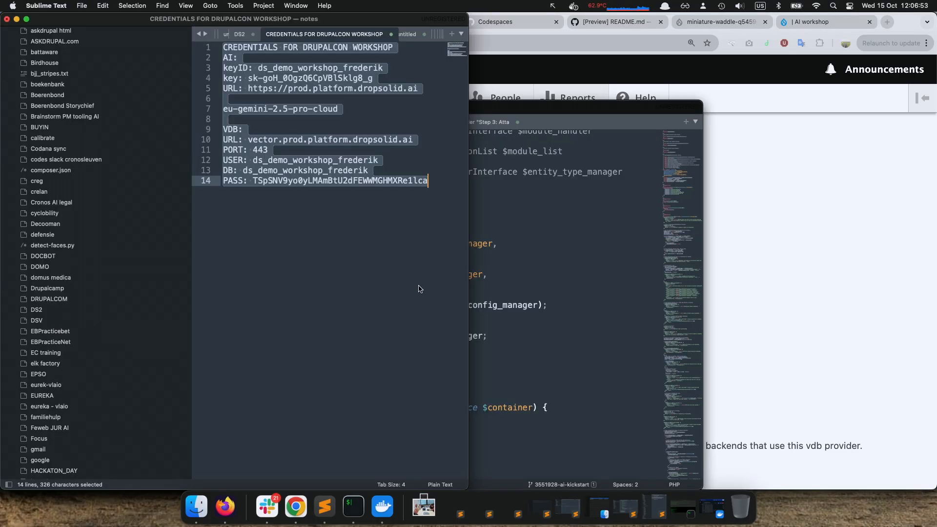
key("super+Tab")
key("super+Tab")
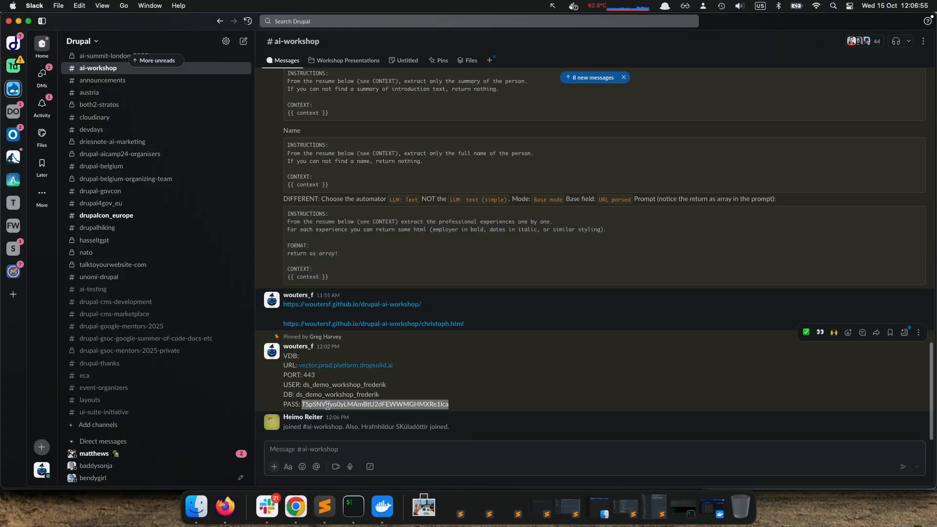
left_click(325, 507)
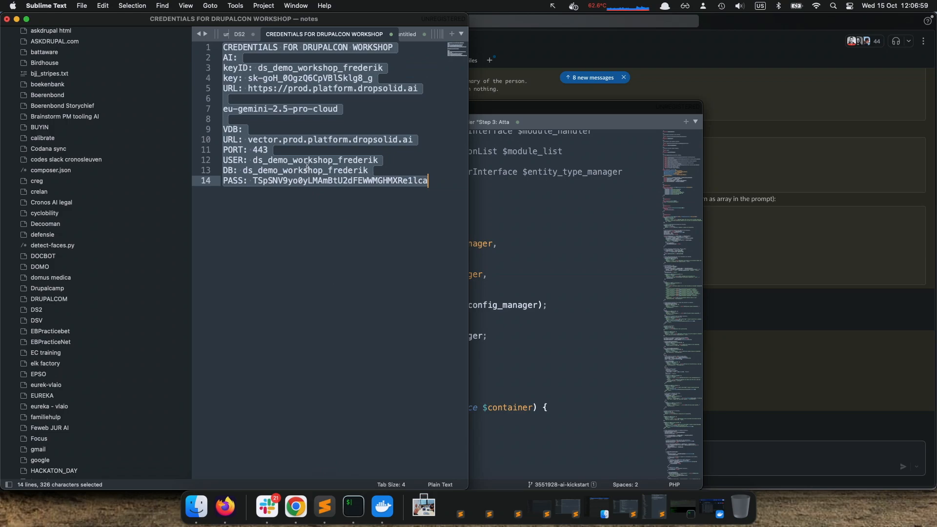
double_click(308, 167)
key("super+c")
key("super+Tab")
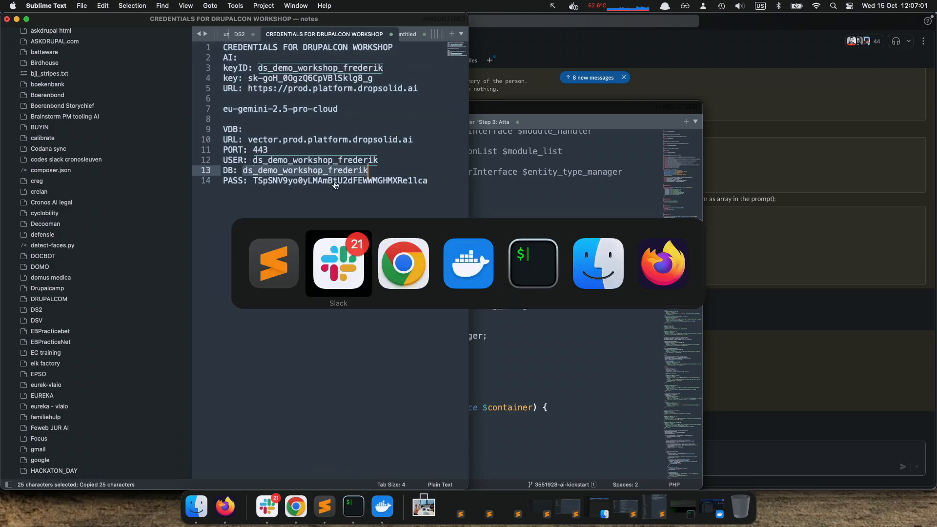
key("super+Tab")
key("Tab")
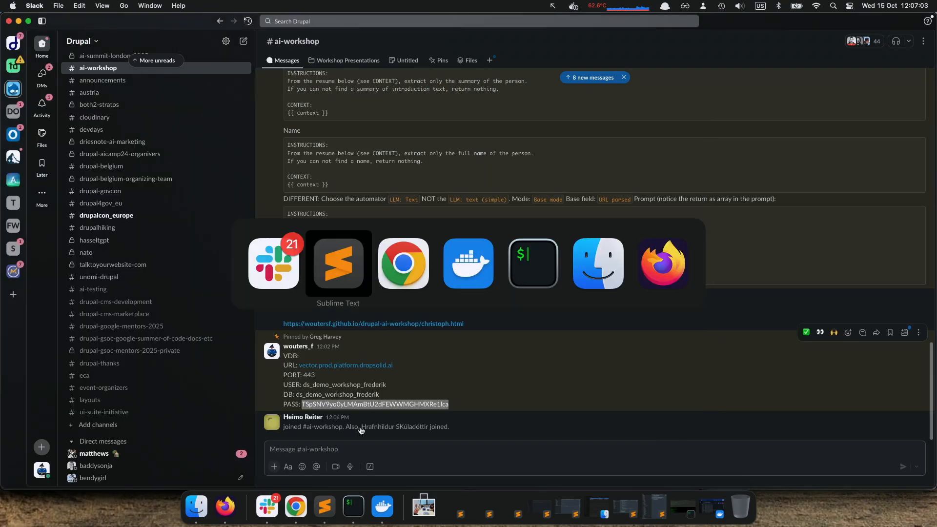
scroll(418, 324, "up", 5)
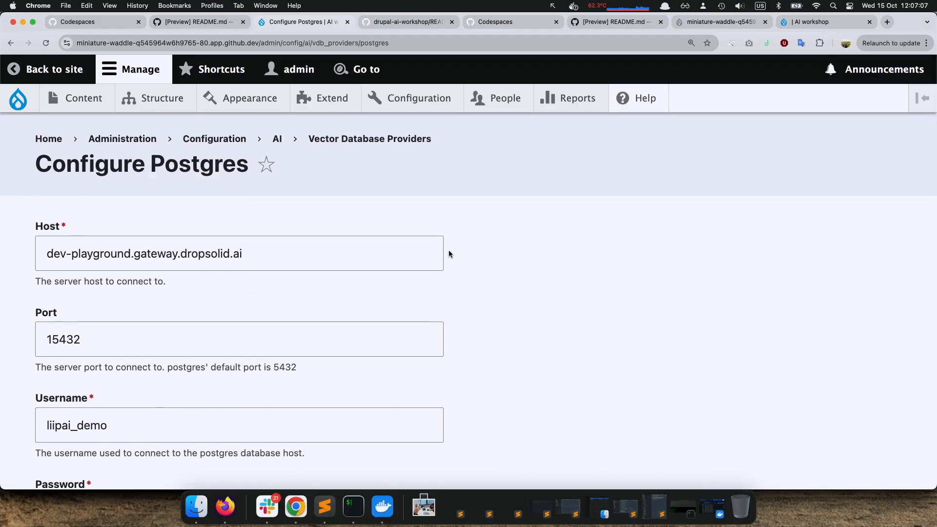
scroll(449, 253, "down", 2)
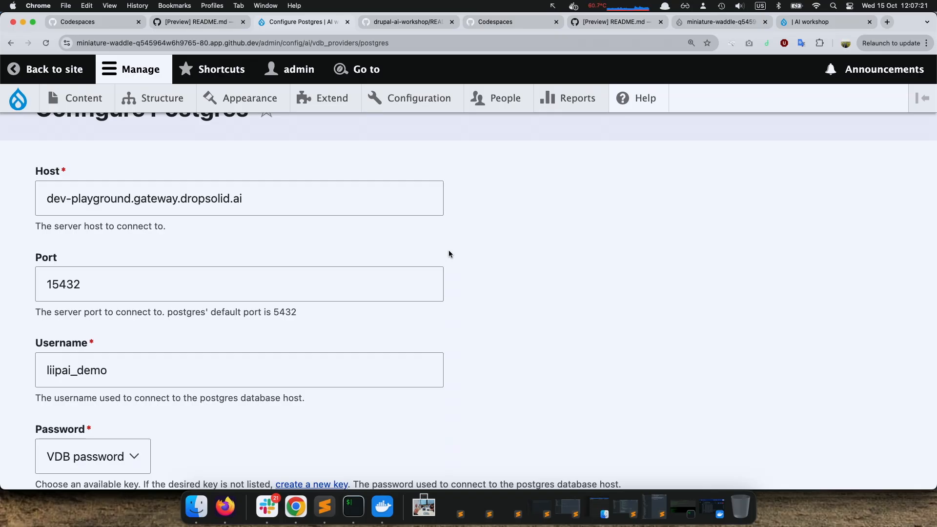
Switch to the Dropsolid Chrome profile showing the workshop presentation at the "Configure the postgres VDB provider" slide
key("super+Tab")
key("super+Tab")
left_click(845, 46)
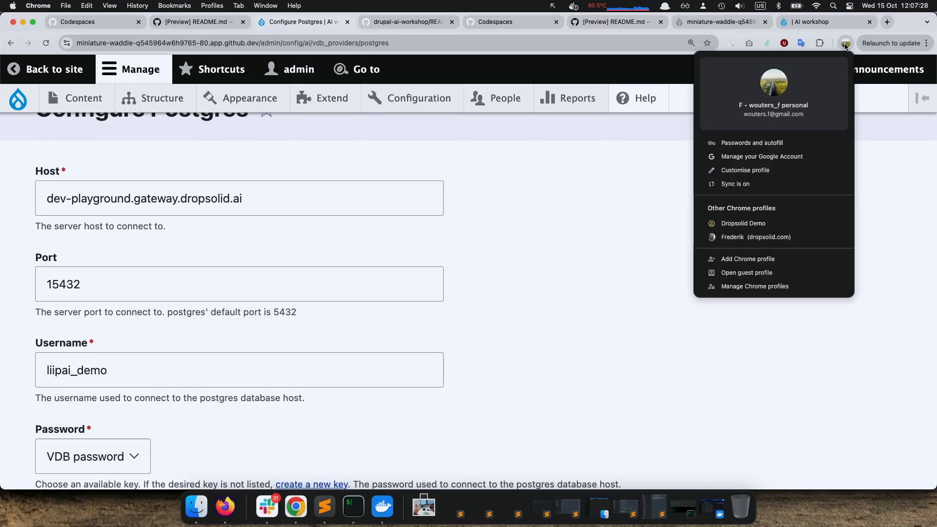
left_click(777, 238)
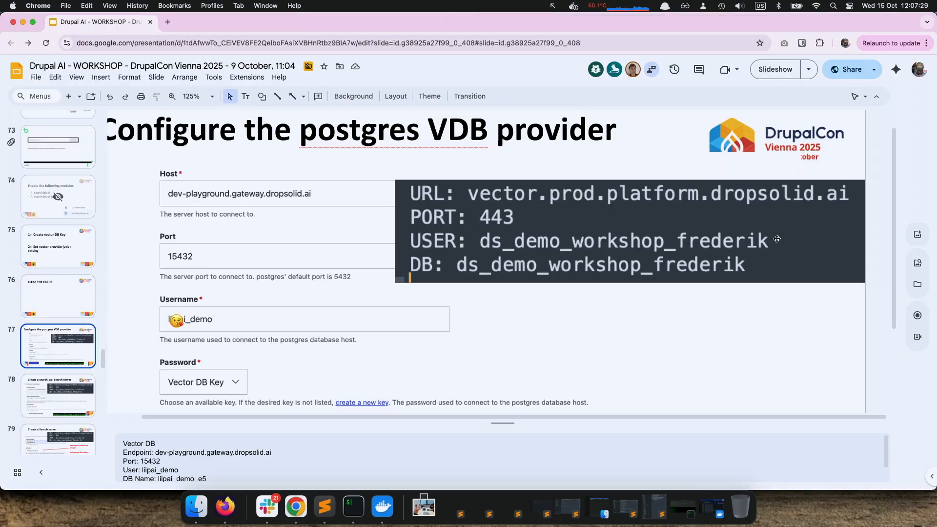
Present the slideshow from the VDB provider slide, advance to "Create a search_api Search server", and exit the presentation
left_click(769, 73)
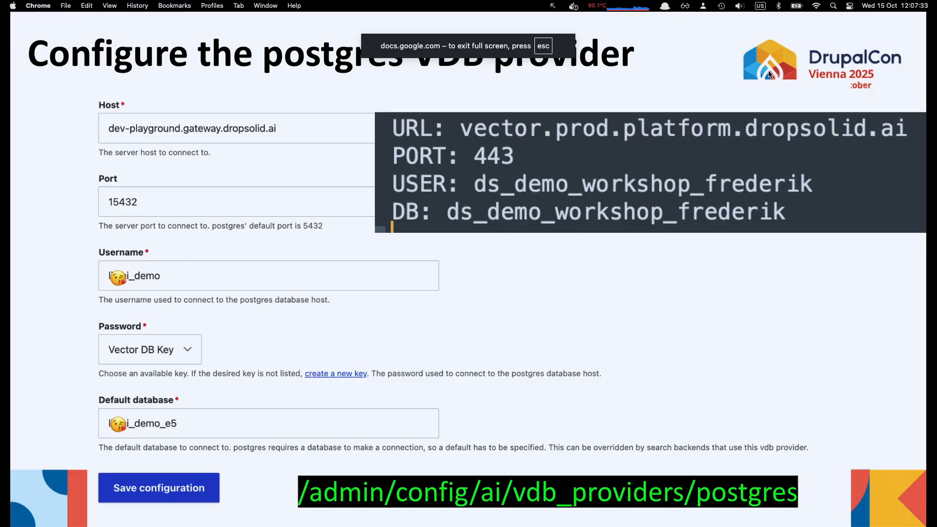
key("Right")
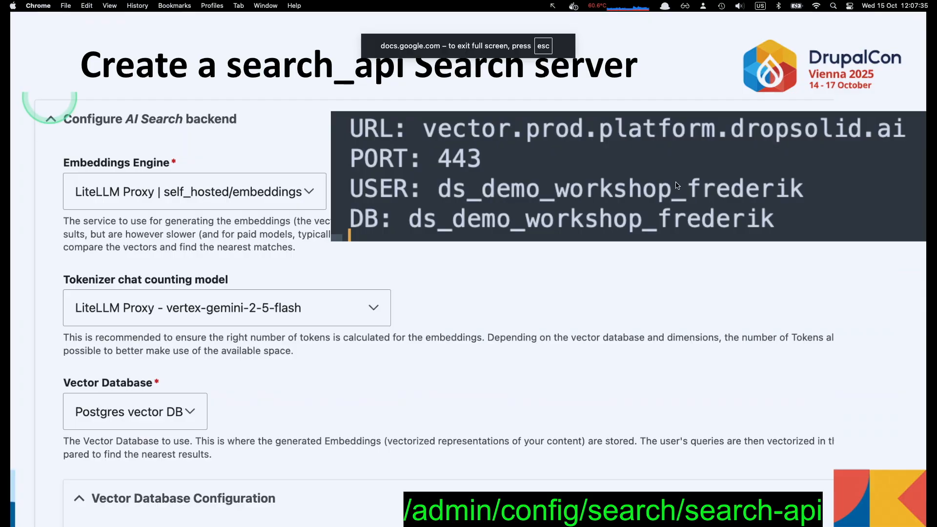
key("Escape")
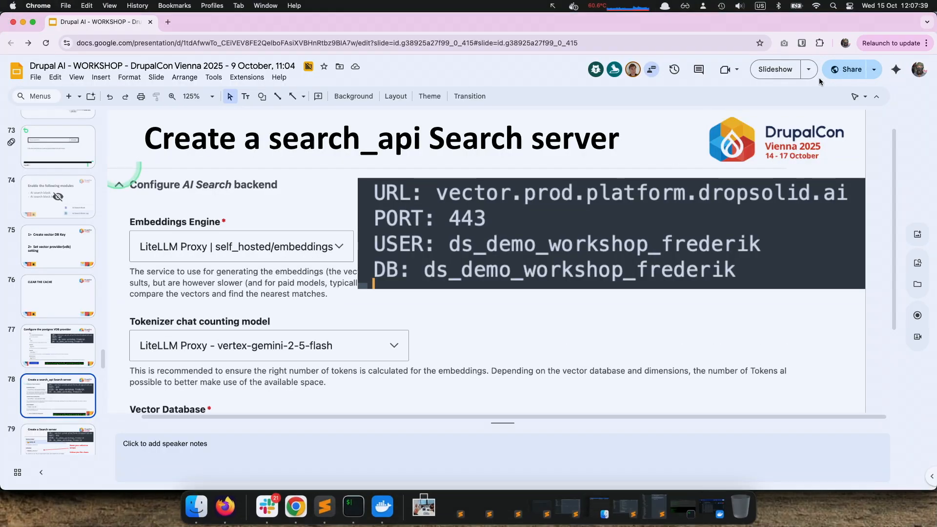
Switch to the personal Chrome profile showing the Configure Postgres form
left_click(919, 69)
left_click(844, 43)
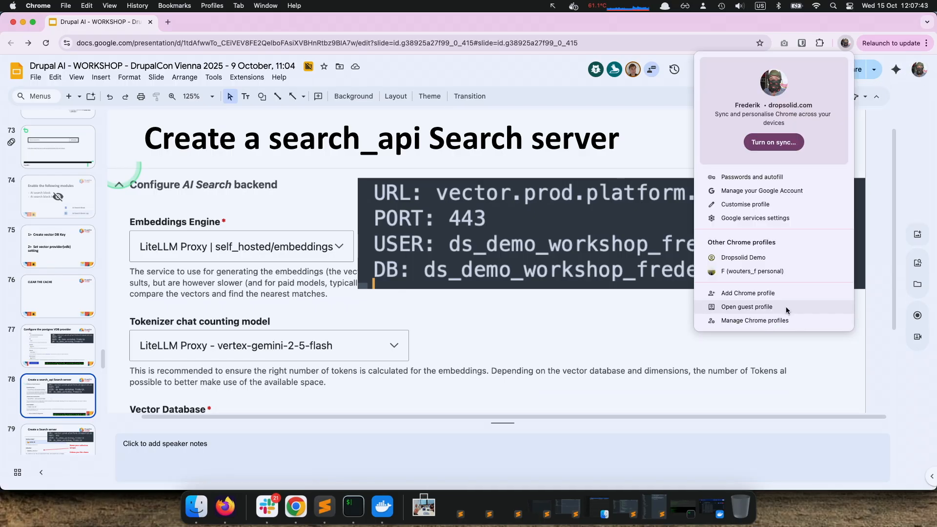
left_click(761, 273)
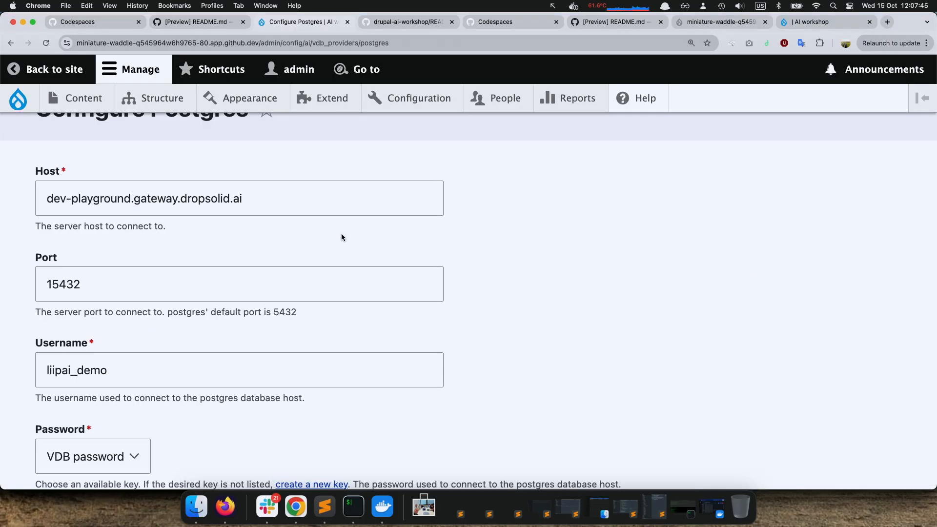
Go to the Search API configuration under Search and metadata and open the Search server for editing
mouse_move(412, 99)
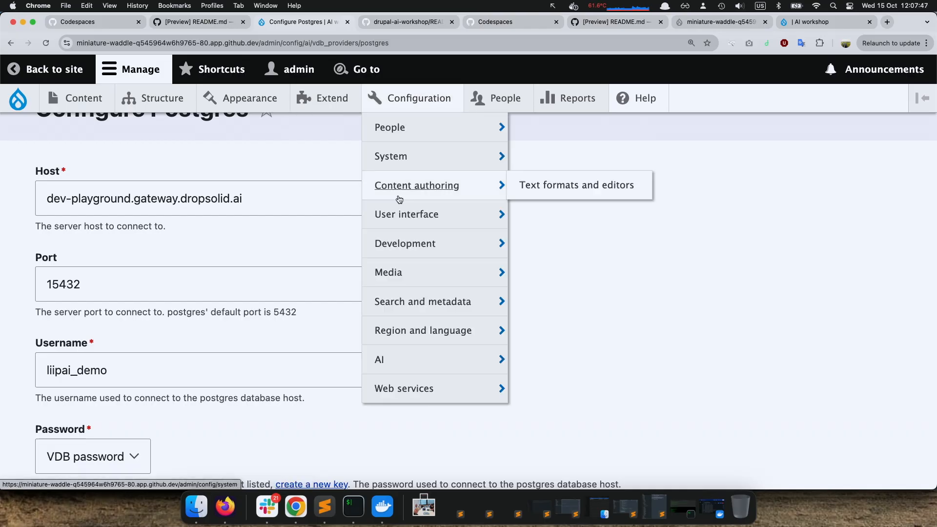
mouse_move(419, 303)
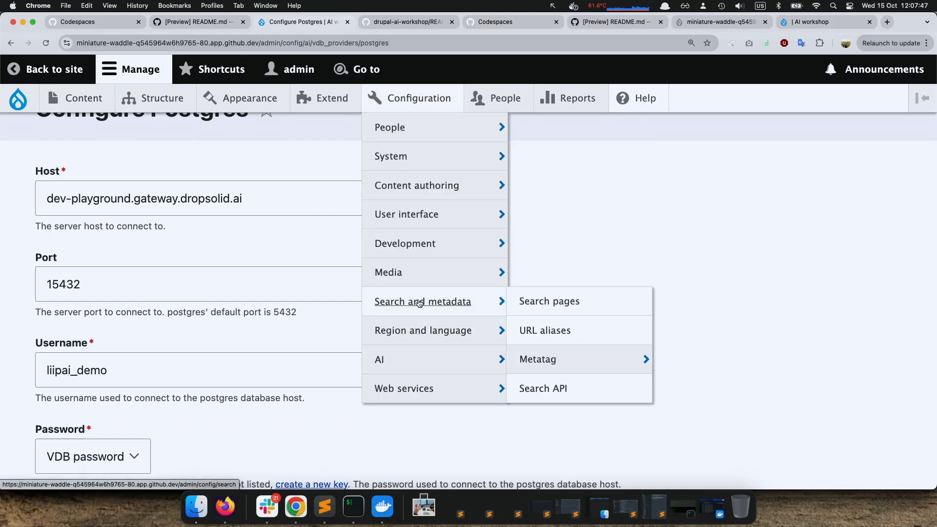
left_click(547, 383)
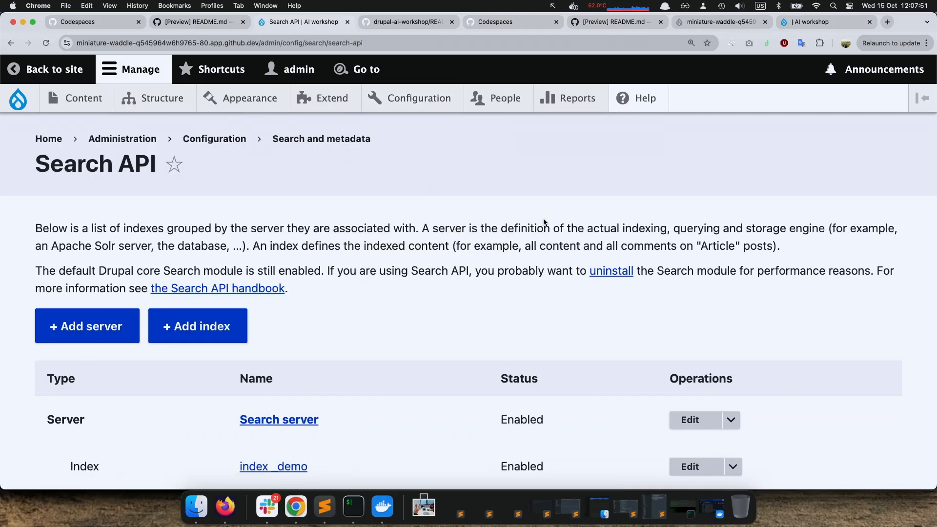
scroll(354, 304, "down", 3)
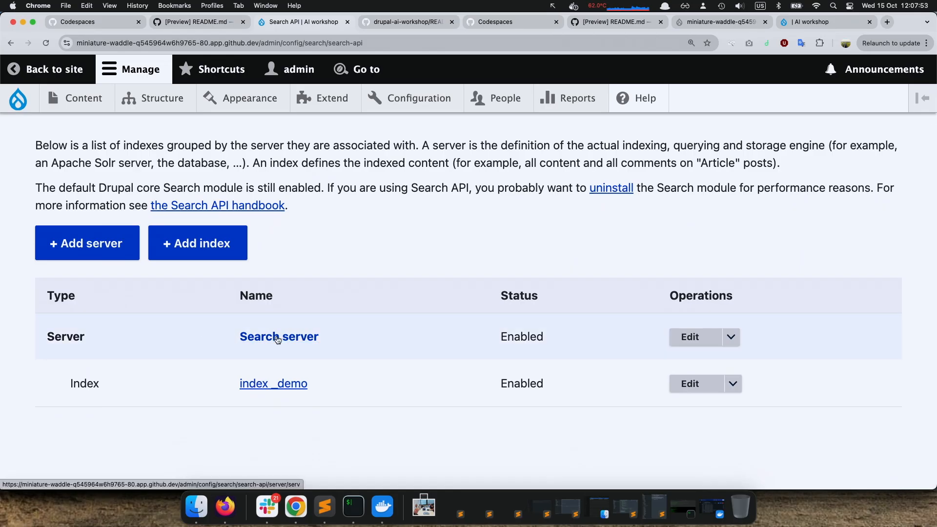
left_click(690, 337)
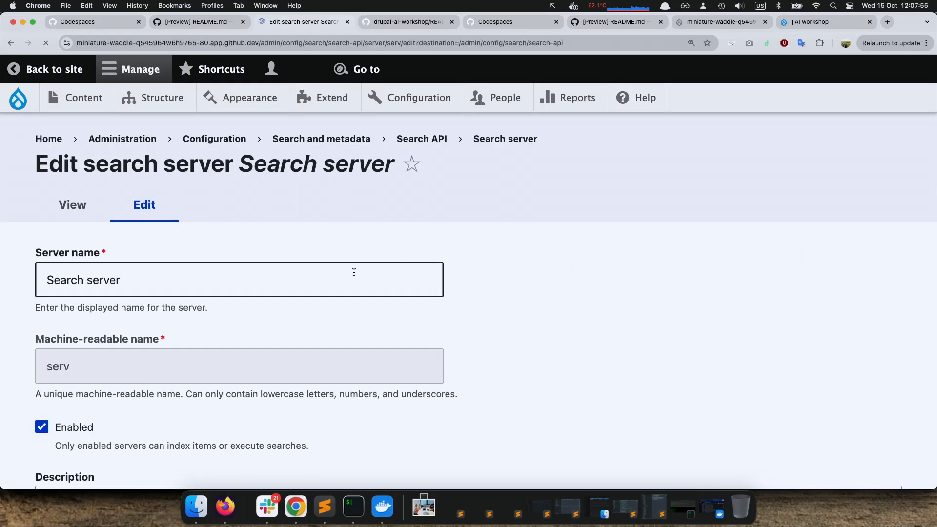
Review the server's Backend, Embeddings Engine, Tokenizer chat counting model and Vector Database settings
scroll(354, 273, "down", 1)
scroll(354, 272, "down", 6)
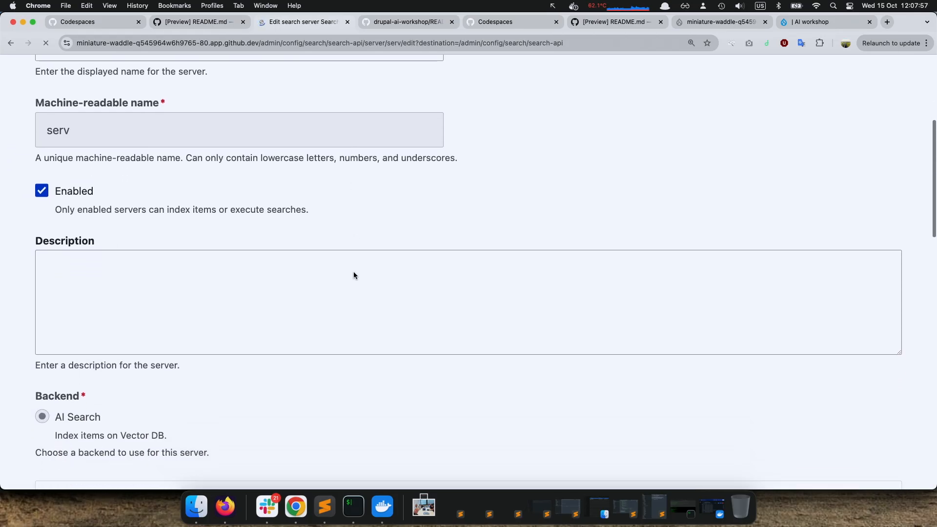
scroll(297, 247, "down", 3)
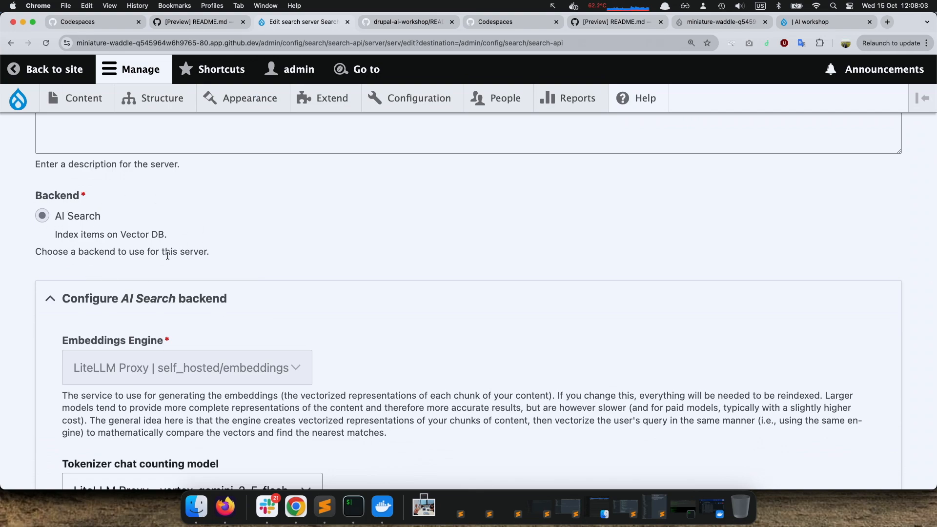
scroll(168, 256, "down", 2)
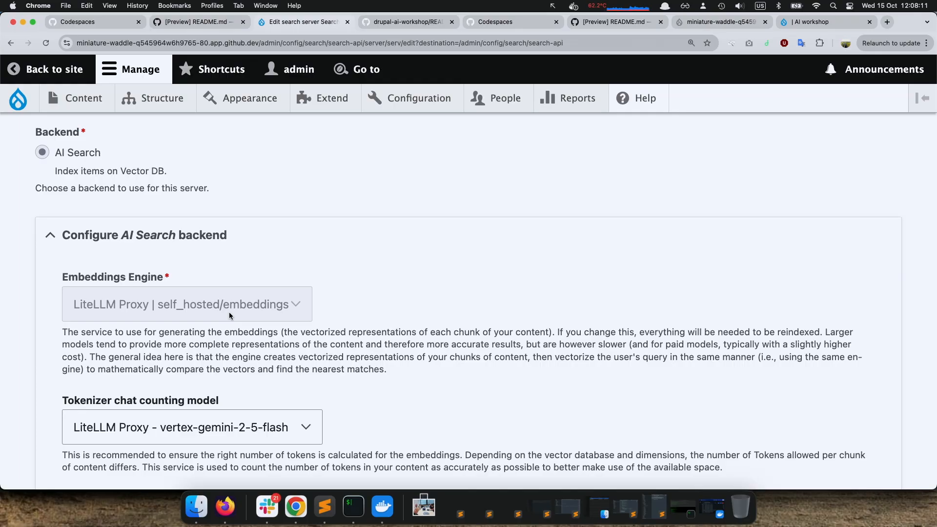
scroll(229, 312, "down", 4)
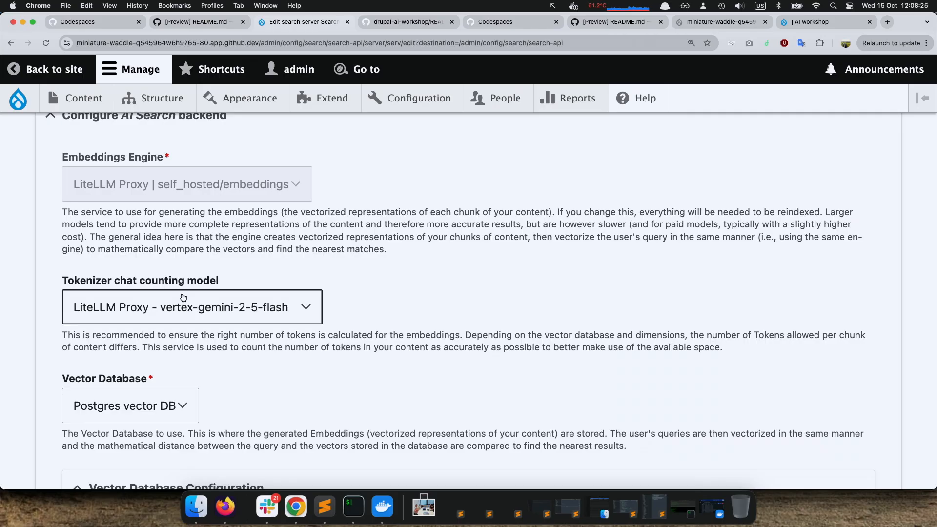
scroll(244, 303, "down", 2)
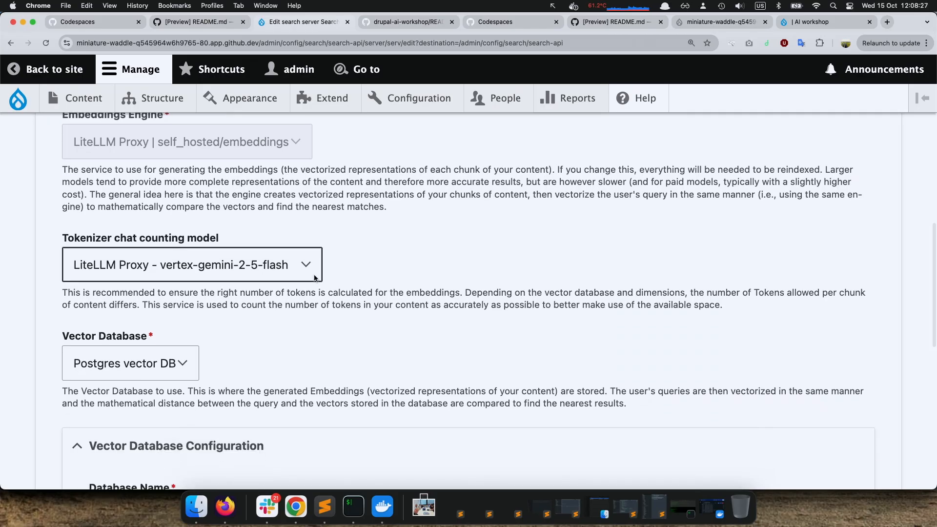
scroll(315, 278, "down", 1)
scroll(314, 277, "down", 2)
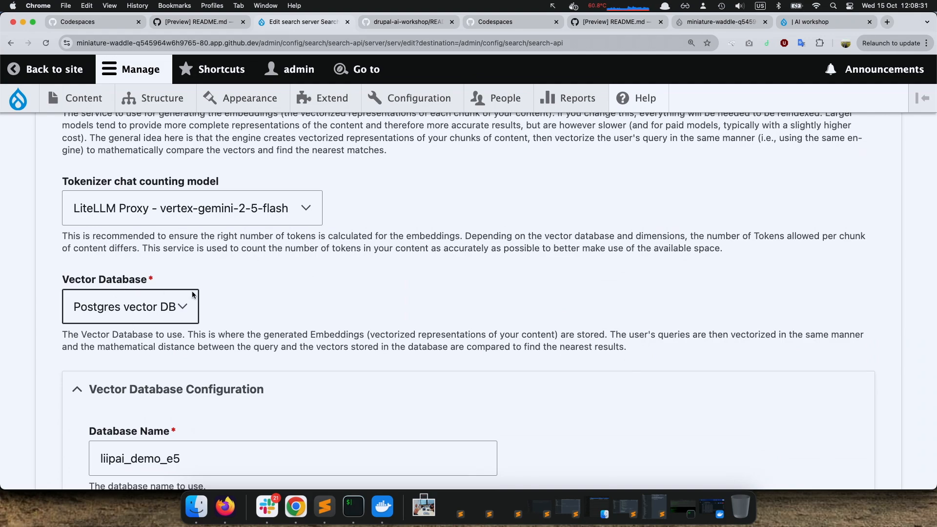
Examine the Database Name, Collection and Similarity Metric fields in the server's Vector Database Configuration
scroll(191, 291, "down", 5)
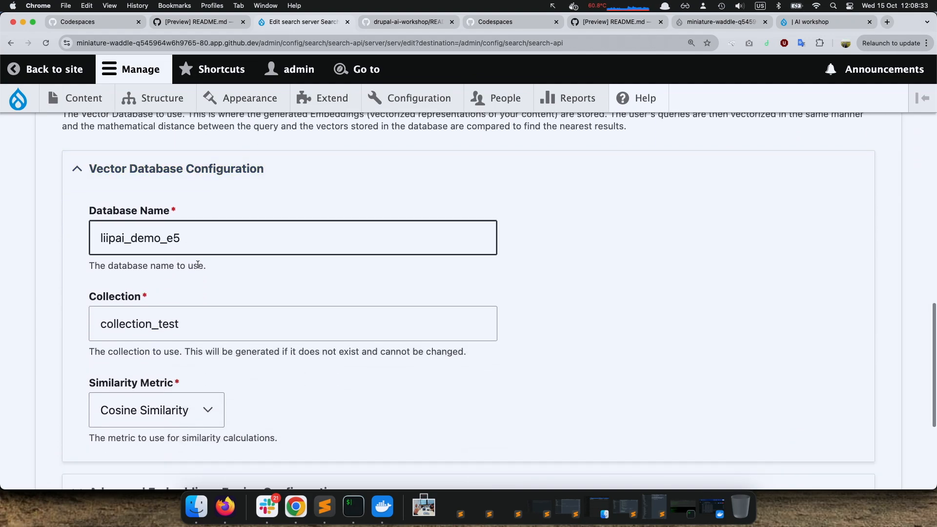
scroll(193, 296, "down", 1)
left_click(189, 298)
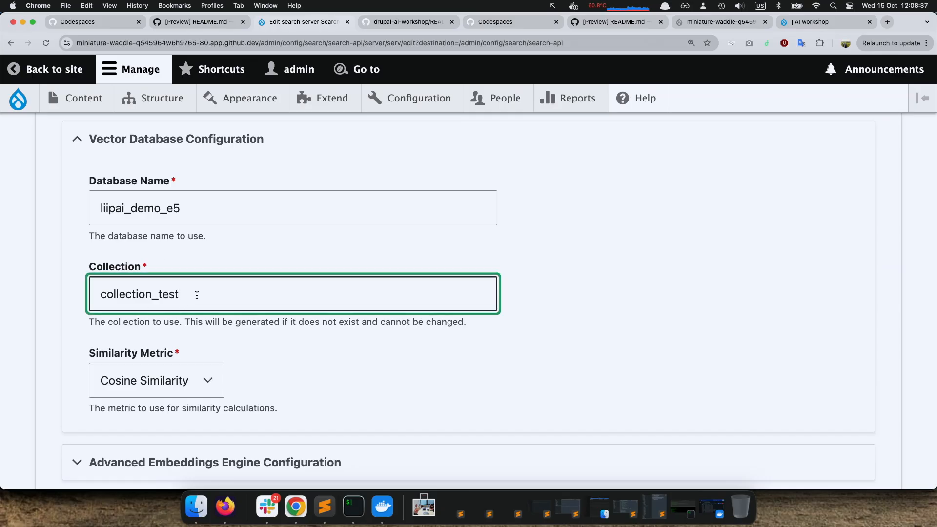
scroll(208, 285, "down", 1)
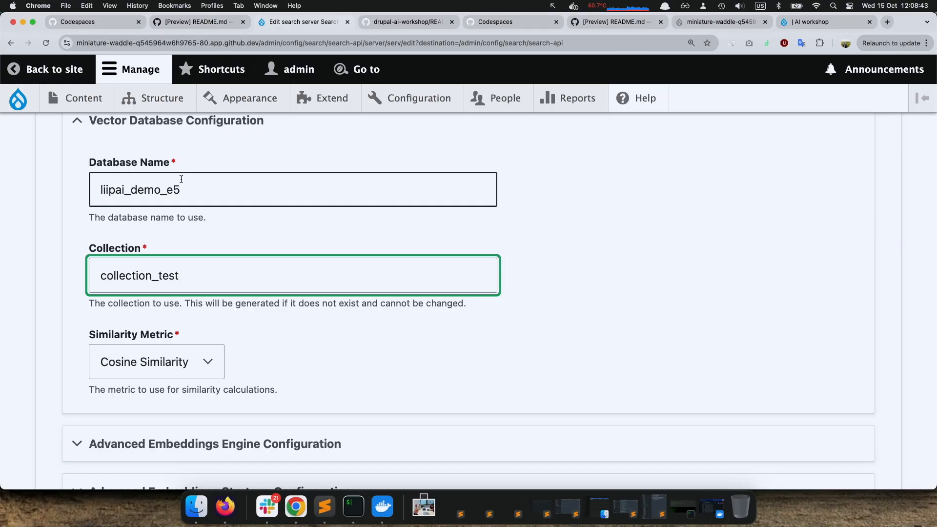
scroll(276, 287, "down", 1)
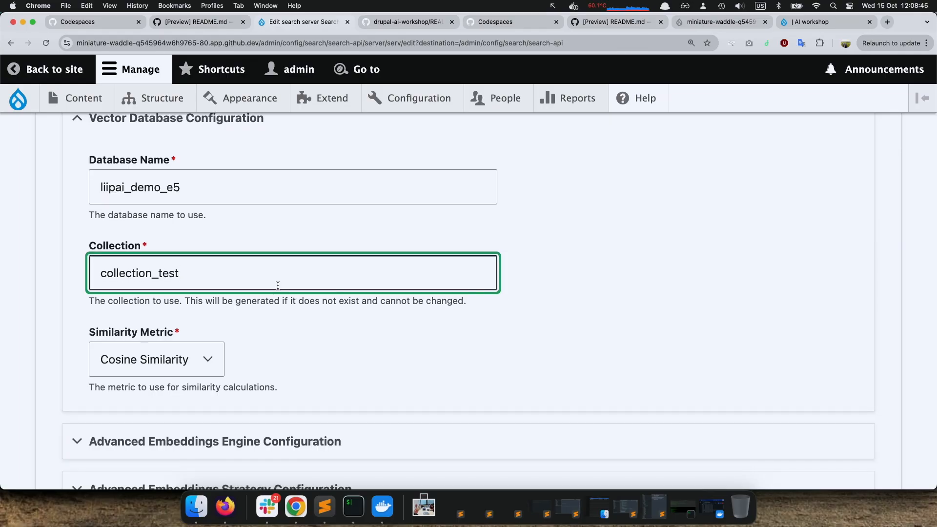
scroll(278, 286, "down", 6)
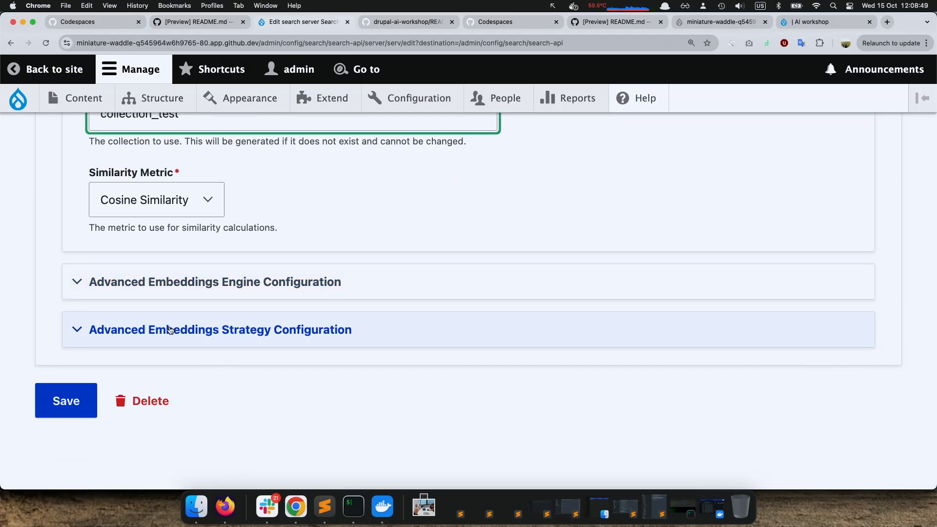
Expand the Advanced Embeddings Engine and Strategy configurations and review the dimensions, chunk size, overlap and contextual content settings
left_click(268, 341)
left_click(190, 288)
scroll(215, 324, "down", 8)
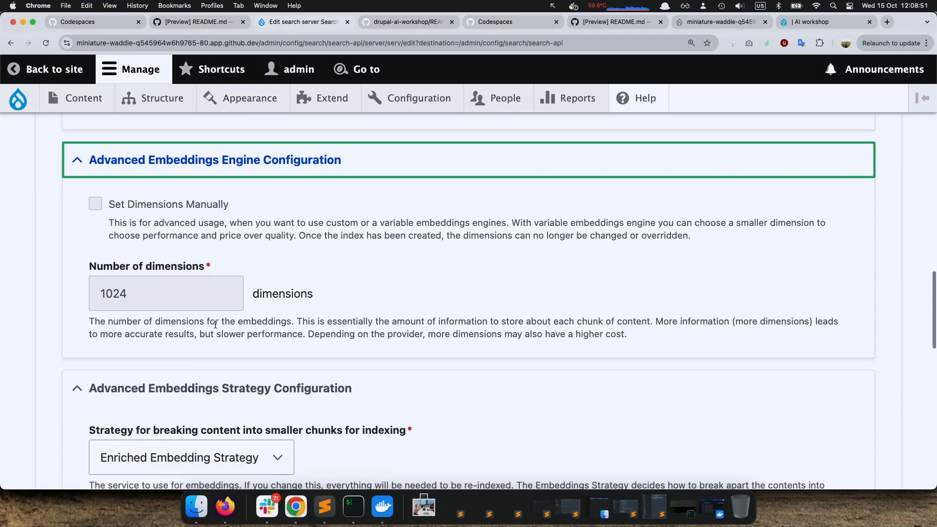
scroll(215, 324, "down", 5)
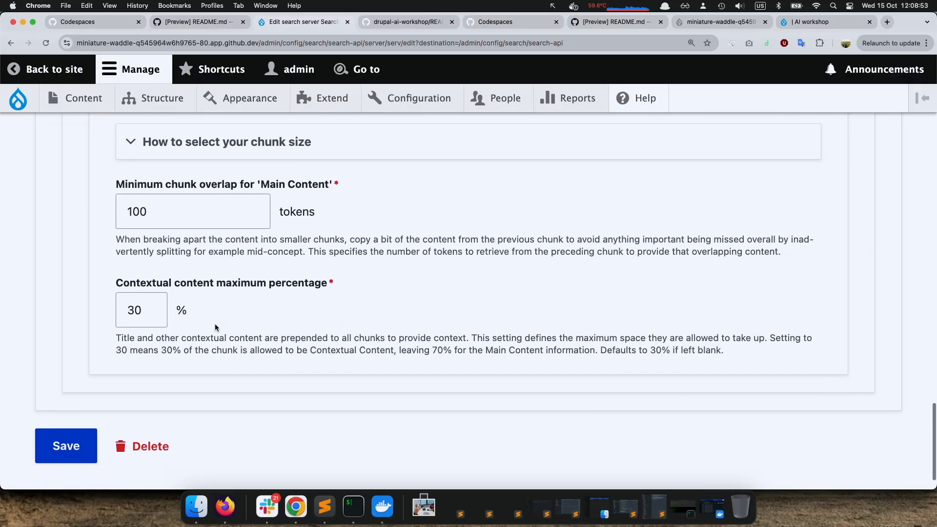
scroll(215, 325, "up", 12)
scroll(215, 323, "down", 10)
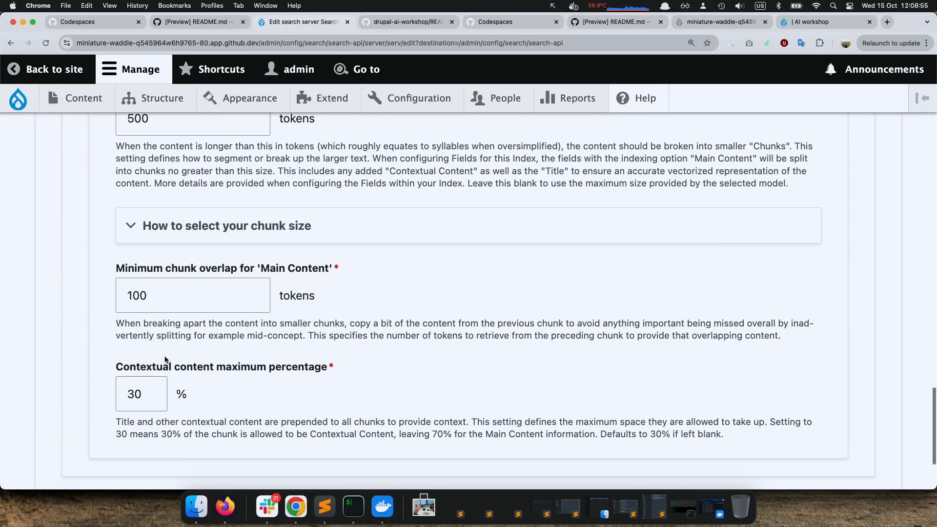
scroll(165, 355, "up", 20)
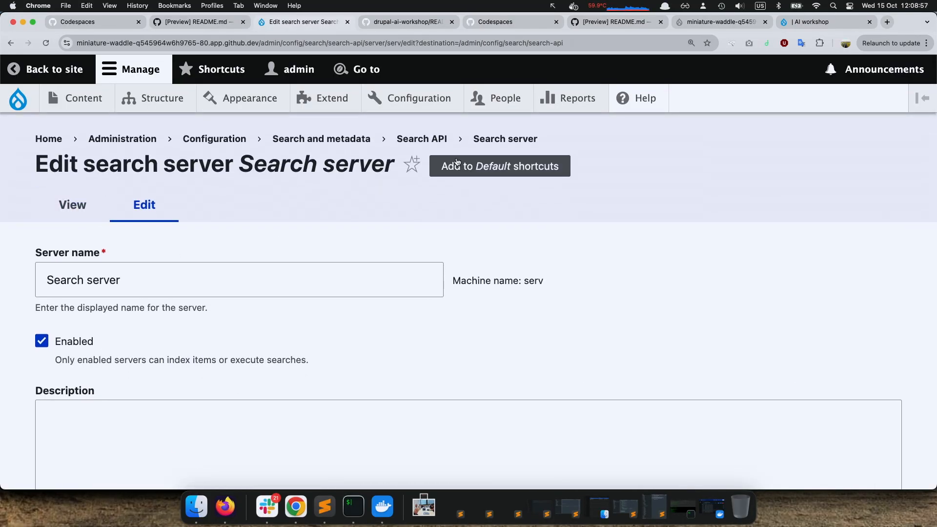
Return to the Search API overview and open the index _demo search index for editing
left_click(422, 140)
scroll(281, 311, "down", 3)
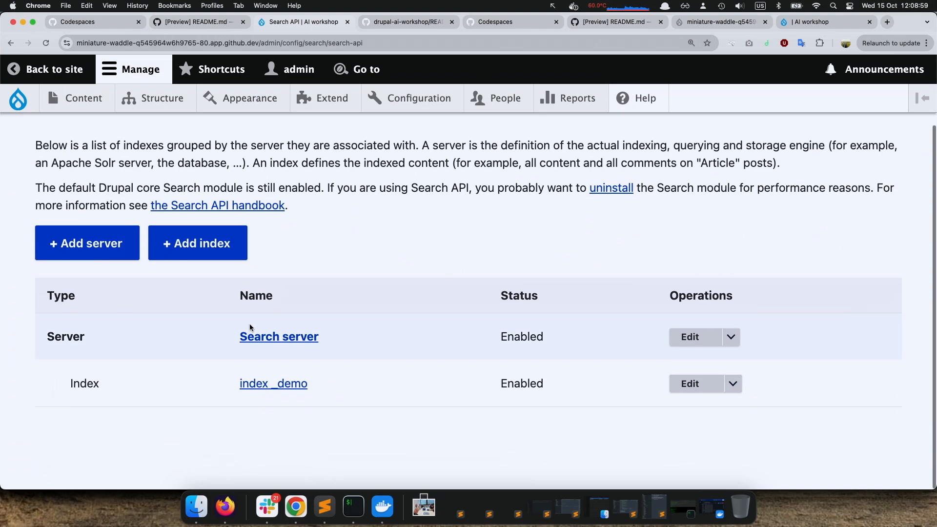
left_click(690, 383)
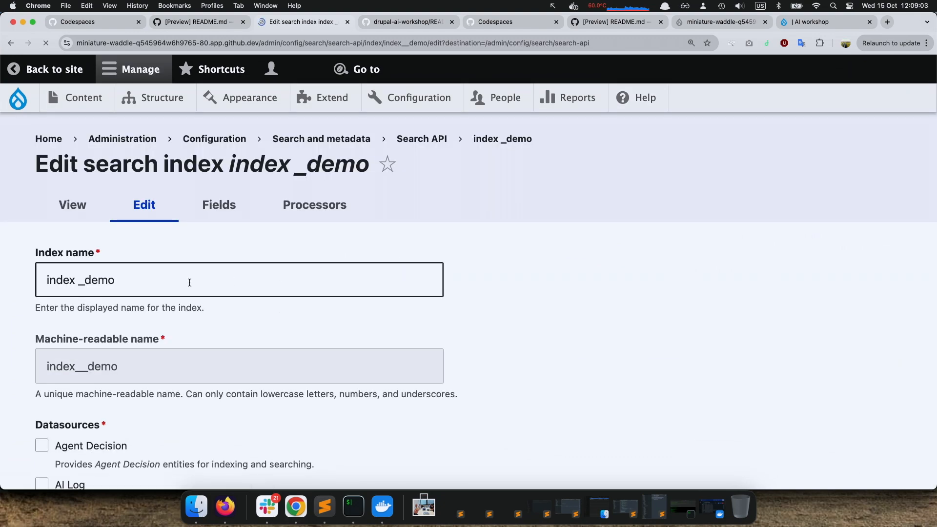
Highlight the index name and review which datasources and server the search index uses
triple_click(189, 284)
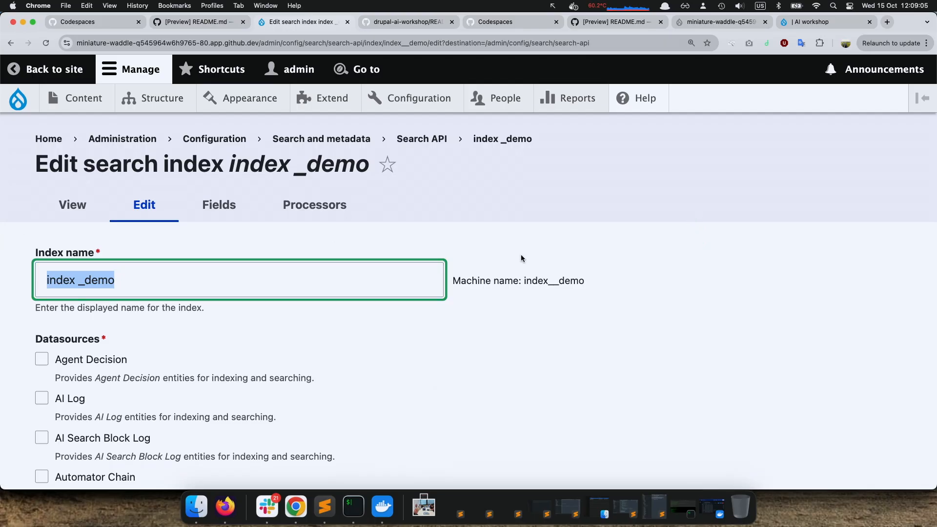
scroll(504, 274, "down", 8)
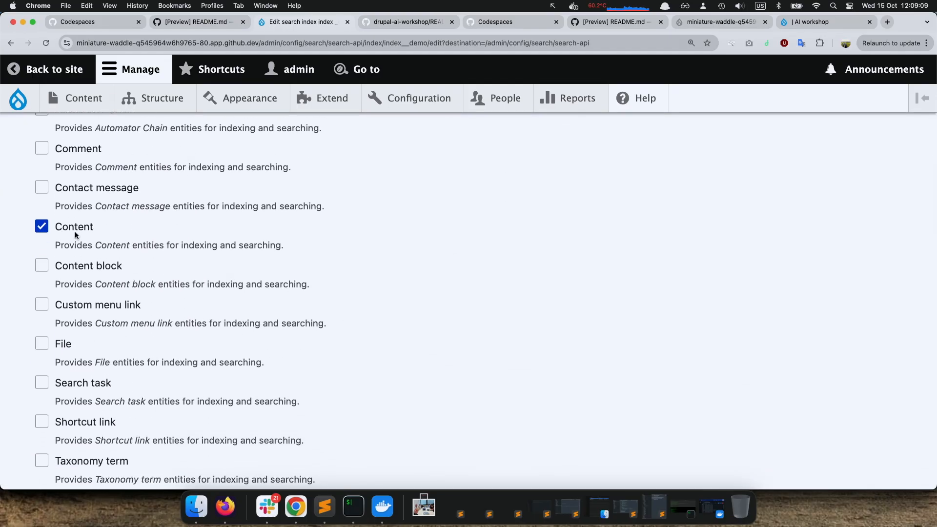
scroll(194, 253, "down", 3)
scroll(195, 254, "down", 6)
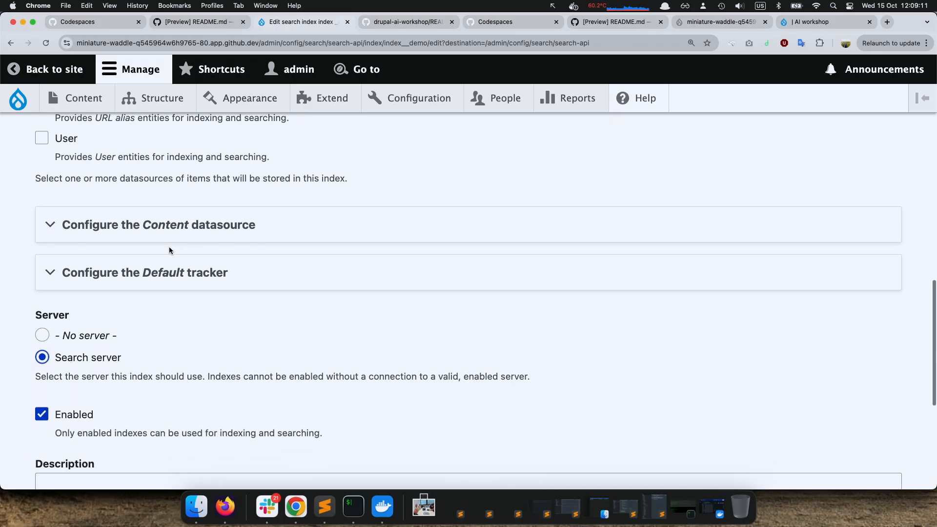
Expand the Content datasource configuration and review the bundles and languages selected for indexing
left_click(126, 225)
scroll(145, 335, "down", 3)
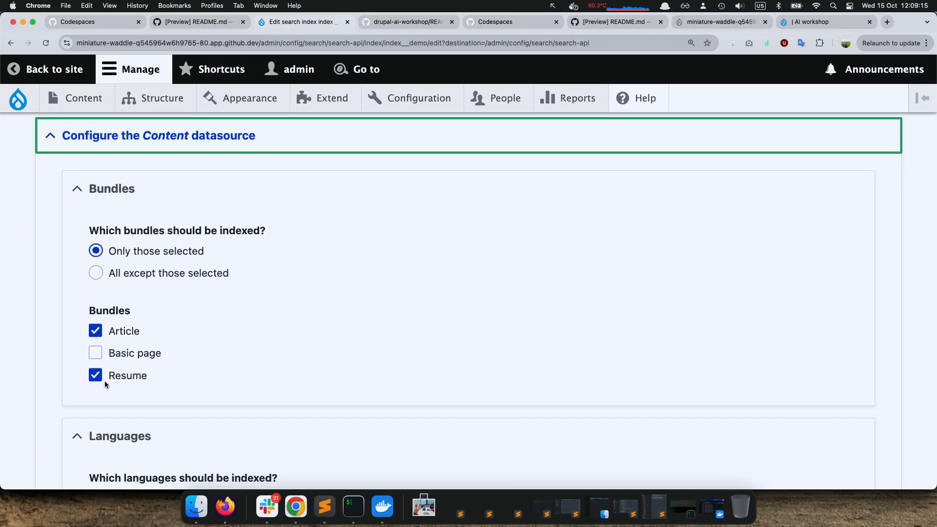
scroll(162, 379, "down", 1)
scroll(183, 365, "down", 3)
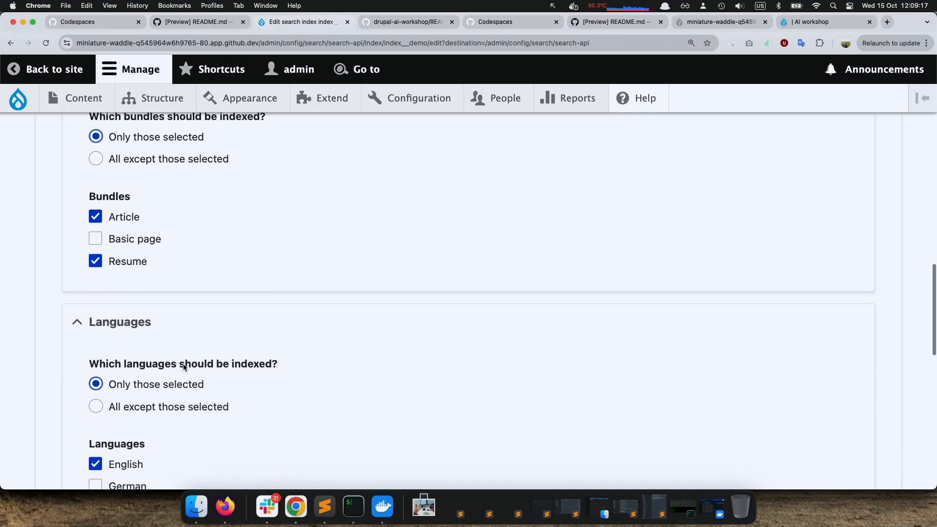
scroll(232, 340, "down", 1)
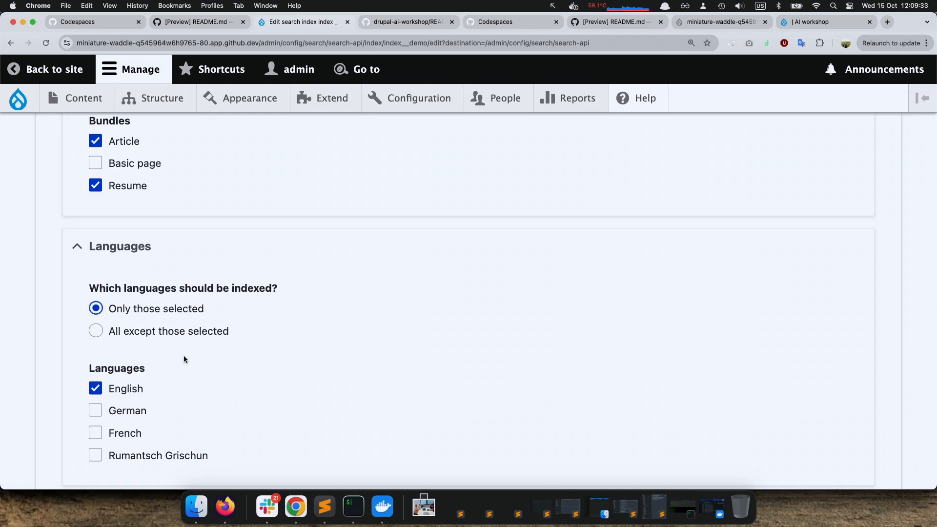
scroll(184, 357, "down", 2)
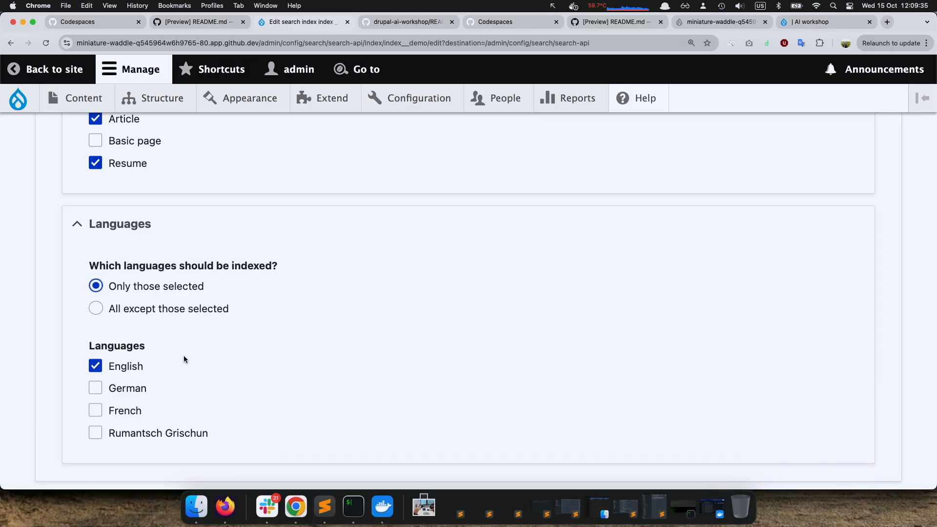
scroll(184, 360, "down", 5)
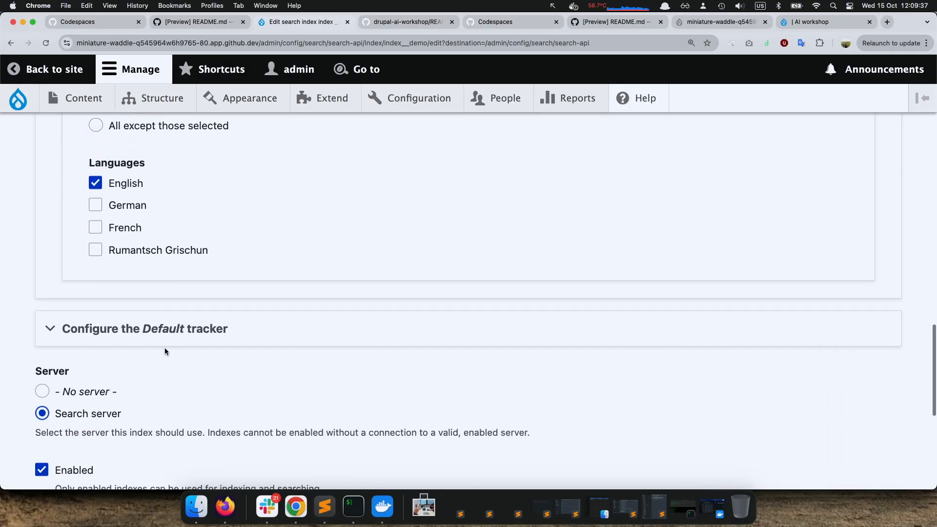
Expand the Index options and review the server, immediate indexing, referenced entity tracking and cron batch size settings
scroll(80, 357, "down", 5)
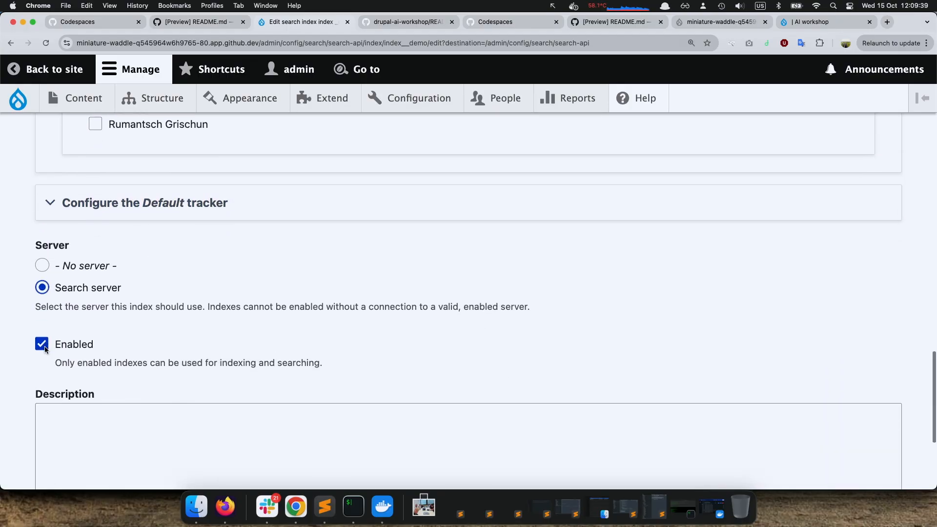
scroll(54, 358, "down", 1)
left_click(71, 347)
scroll(72, 349, "down", 6)
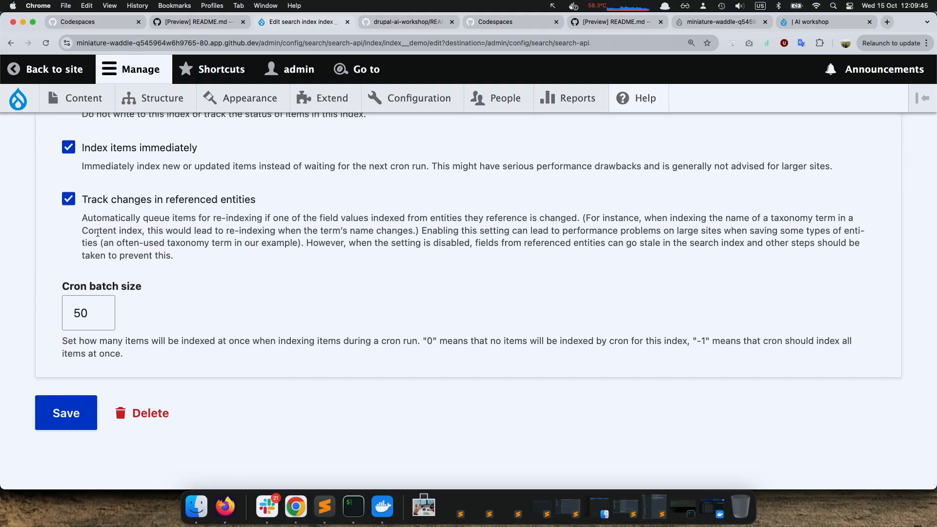
scroll(218, 283, "up", 20)
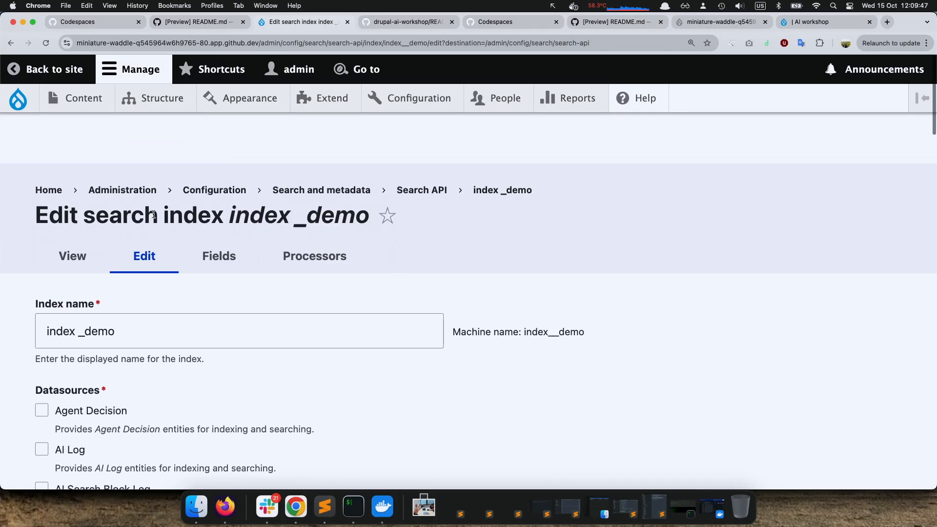
Return to the Search API overview and reopen the index _demo search index for editing
left_click(419, 139)
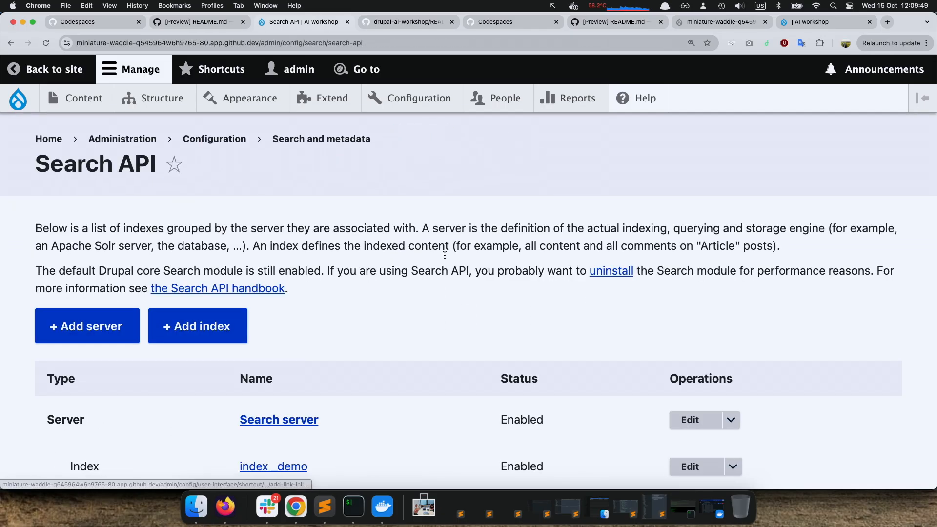
right_click(318, 321)
left_click(337, 327)
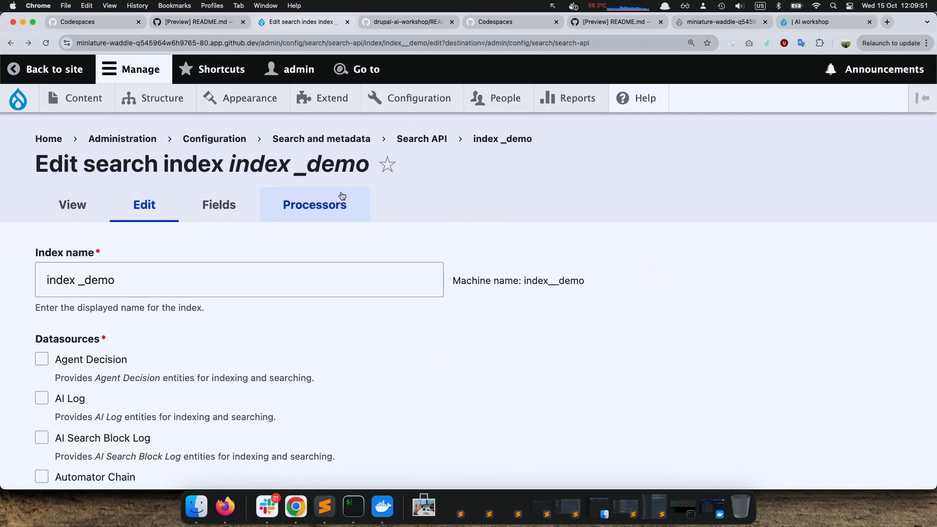
scroll(271, 222, "left", 5)
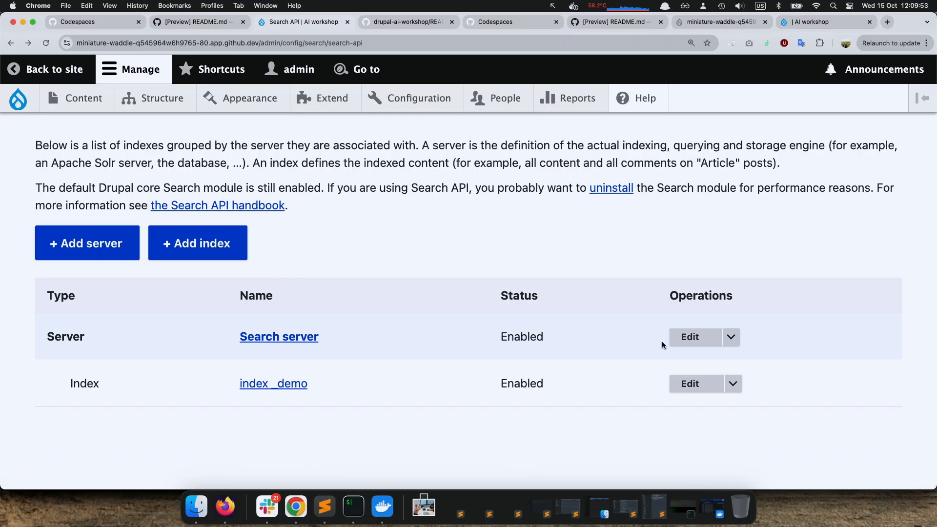
left_click(689, 384)
Search the edit page for "data" and expand the Content datasource configuration to review the indexed bundles and languages again
scroll(499, 342, "down", 2)
key("super+f")
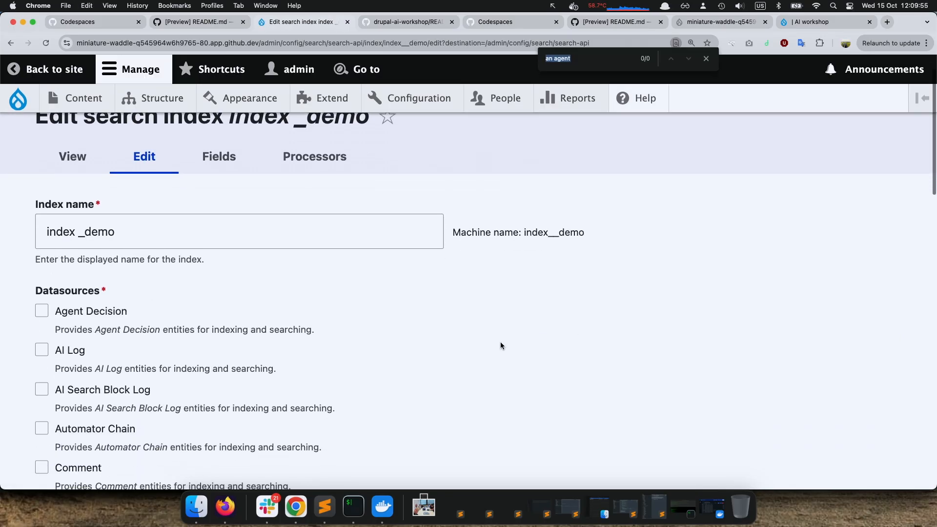
type("data")
scroll(440, 386, "down", 5)
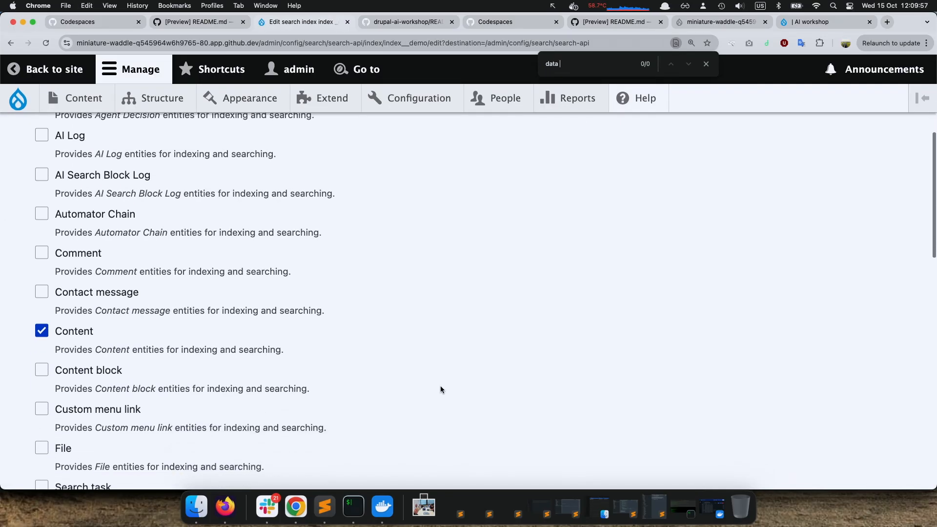
scroll(330, 317, "down", 10)
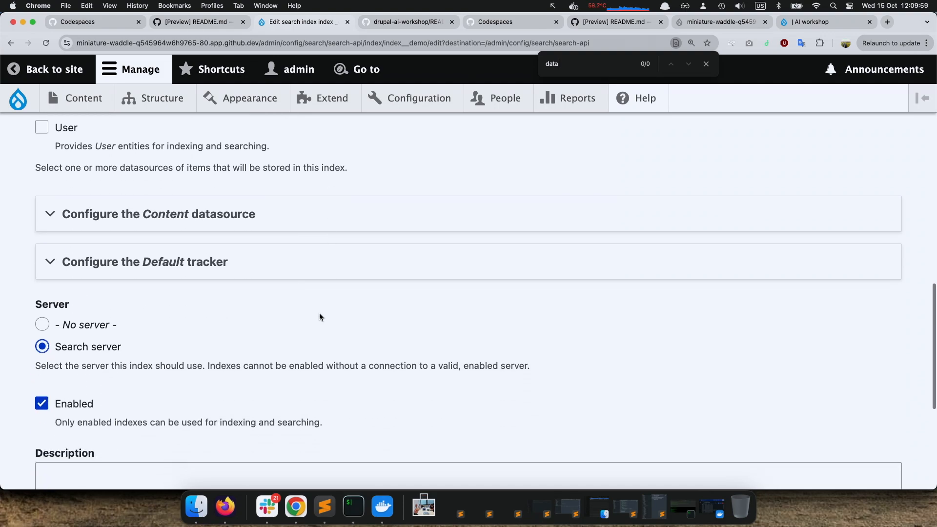
left_click(188, 215)
scroll(171, 317, "down", 3)
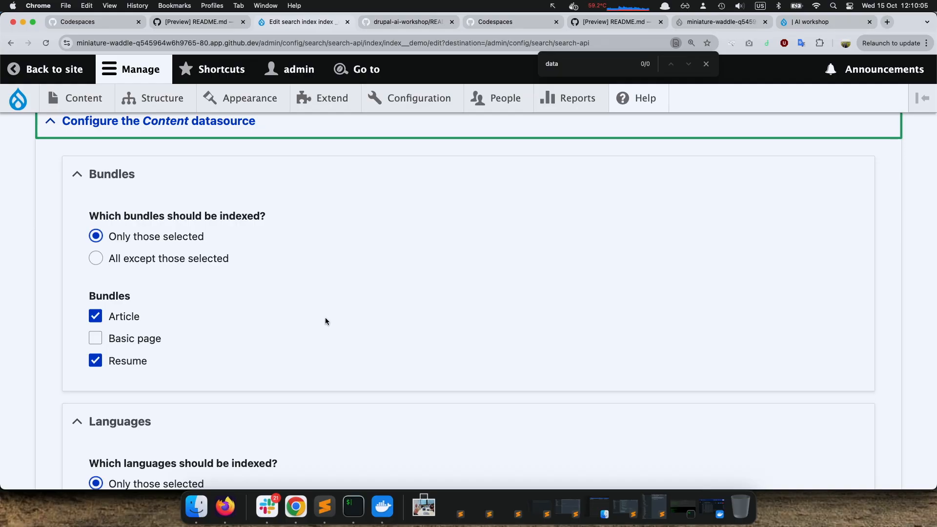
scroll(325, 318, "down", 2)
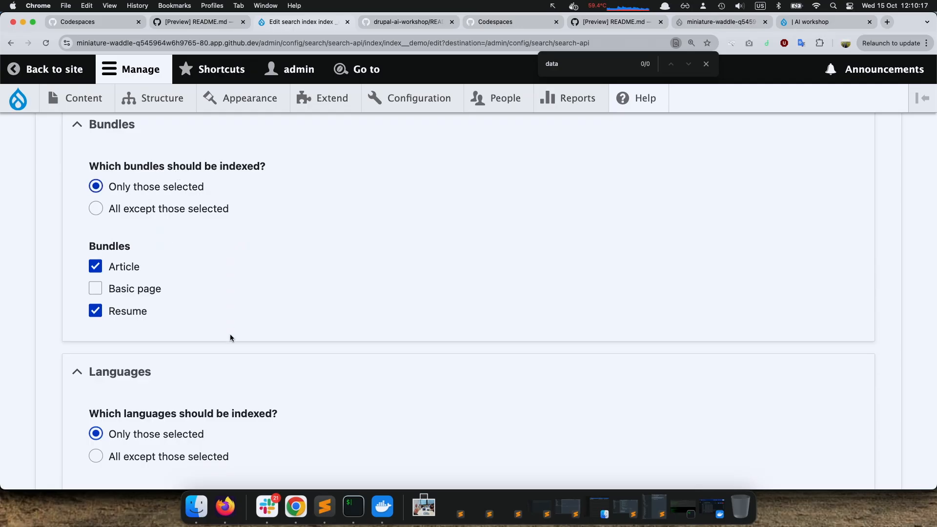
scroll(230, 336, "down", 3)
scroll(231, 337, "down", 15)
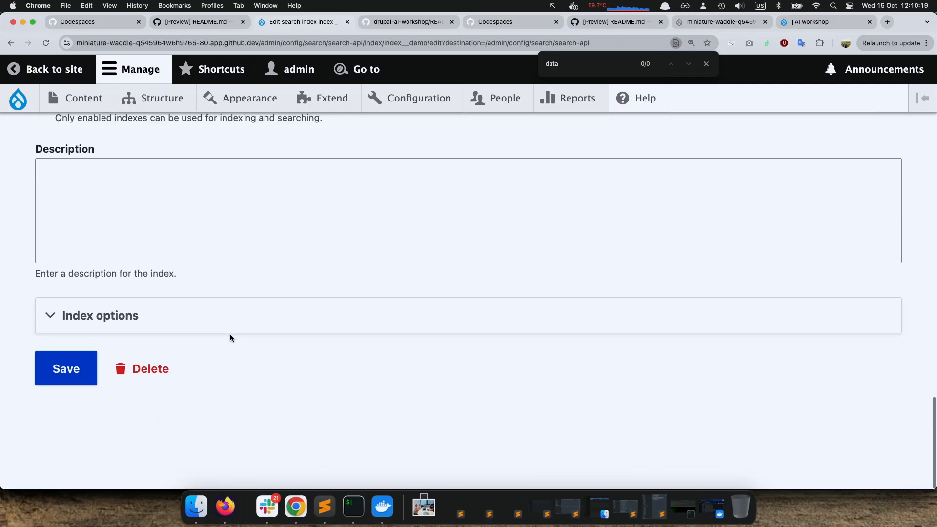
Open the index _demo overview and review its index status, server details and indexing controls
scroll(230, 335, "up", 20)
left_click(77, 216)
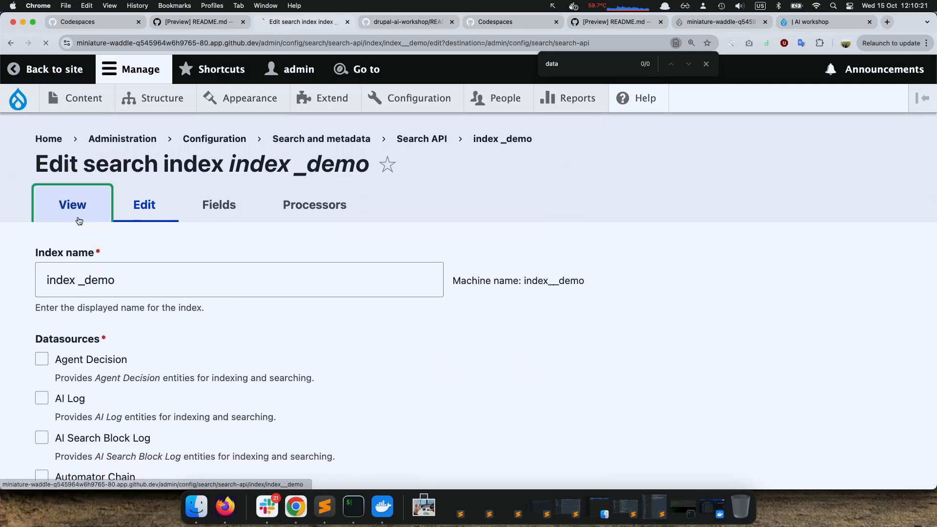
scroll(313, 320, "down", 3)
scroll(311, 321, "down", 8)
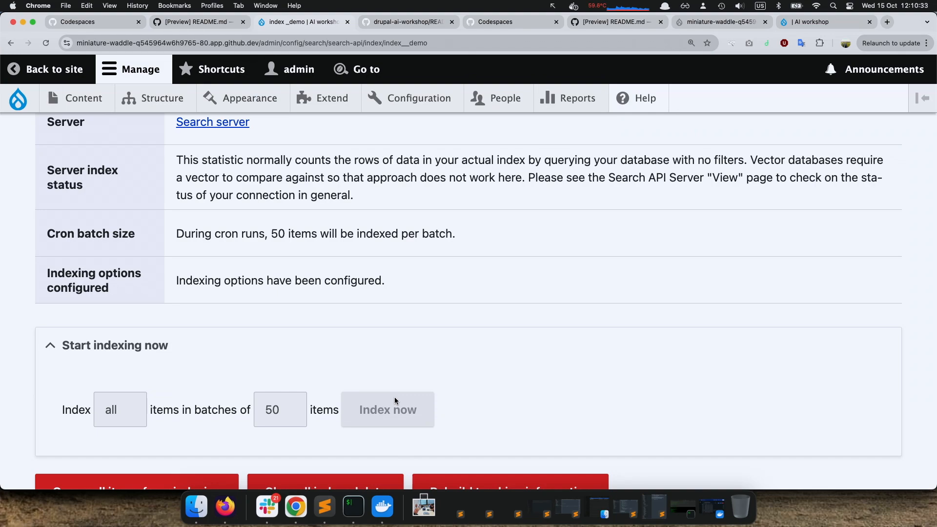
scroll(503, 265, "up", 10)
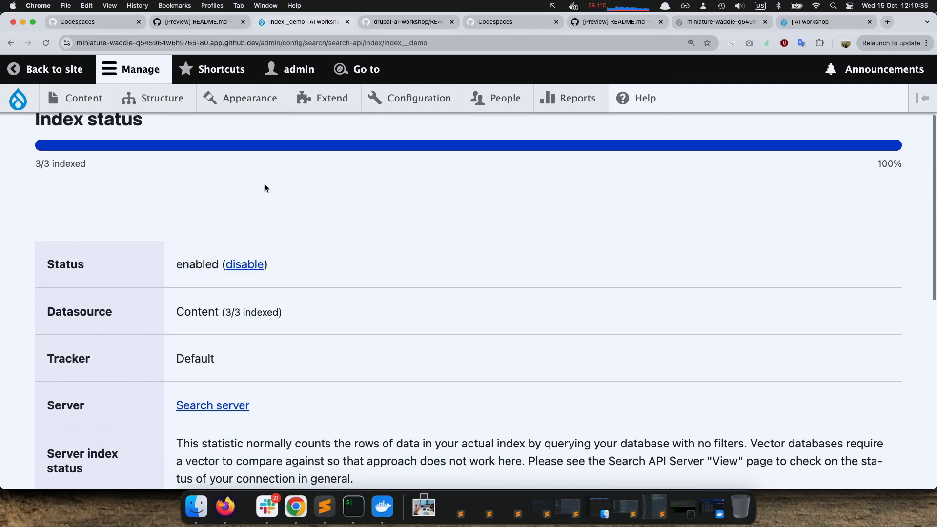
Open the index's field management and examine the indexing options of the Rendered HTML output and URI fields
left_click(225, 226)
scroll(520, 258, "down", 8)
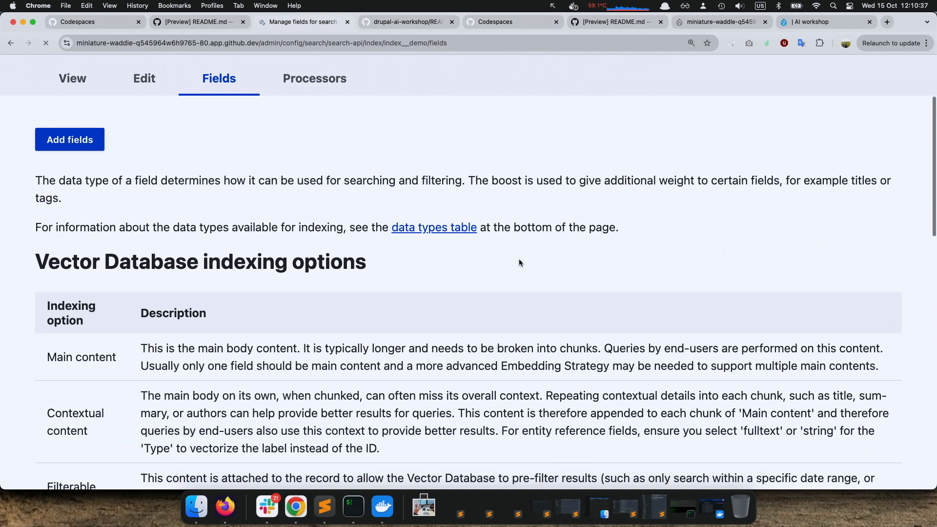
scroll(520, 259, "down", 5)
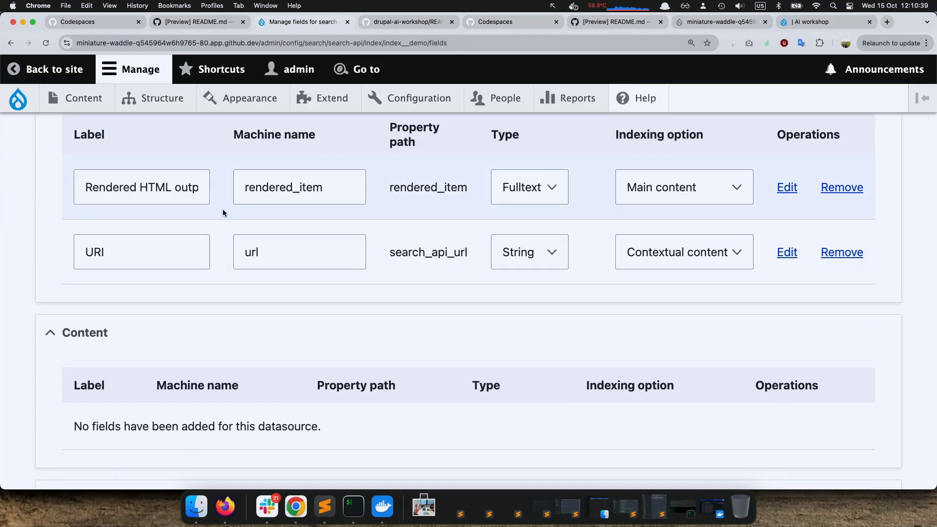
key("Tab")
key("Tab")
key("Tab")
key("Tab")
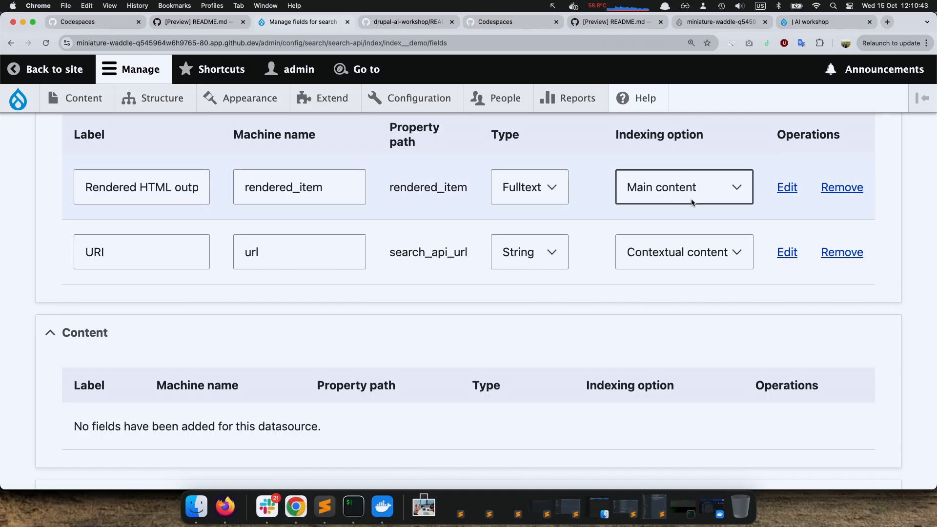
key("Tab")
key("Tab")
key("Tab")
key("Tab")
key("Tab")
key("Tab")
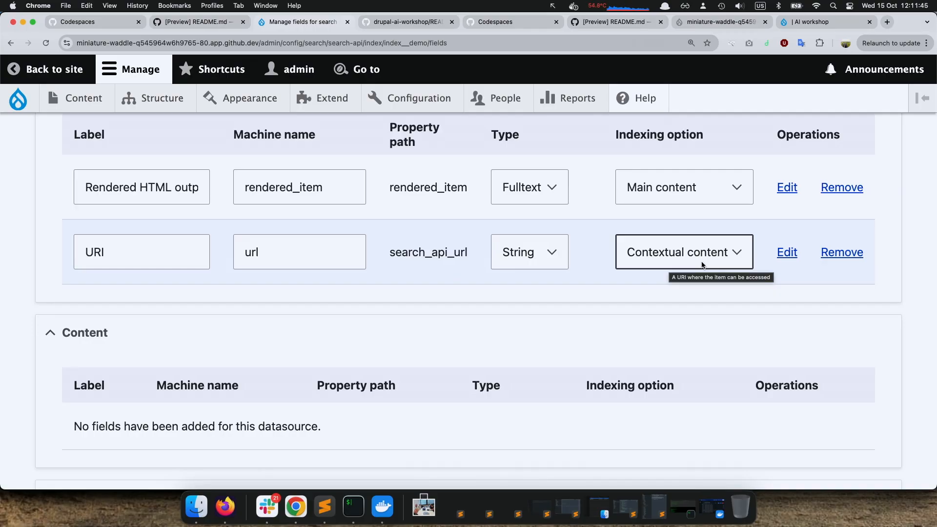
Review the Vector Database indexing option descriptions and compare them with the field configuration sections below
scroll(653, 298, "up", 1)
scroll(651, 297, "down", 2)
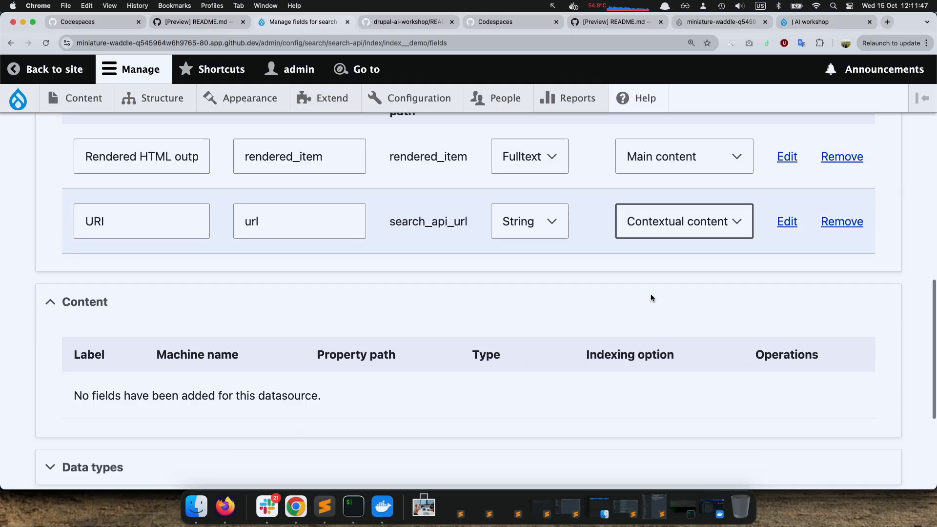
scroll(651, 298, "down", 3)
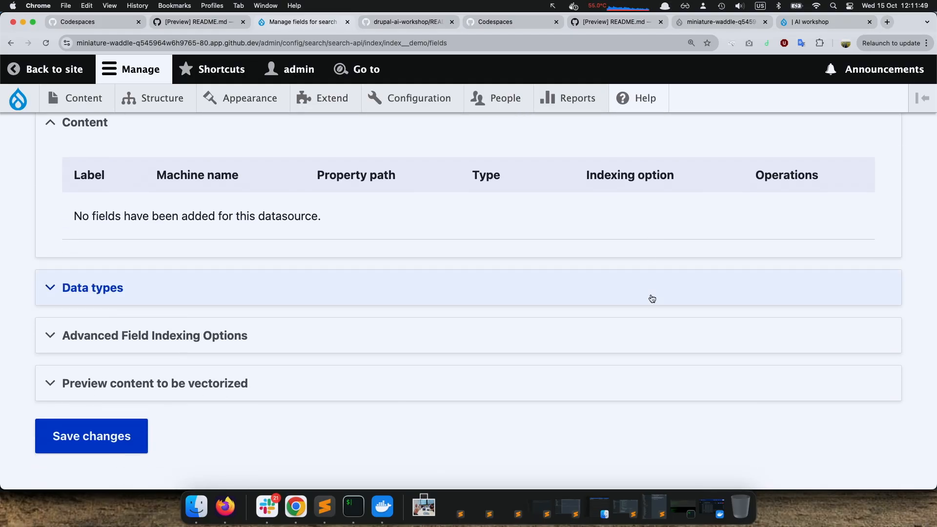
scroll(652, 299, "up", 4)
scroll(651, 298, "up", 5)
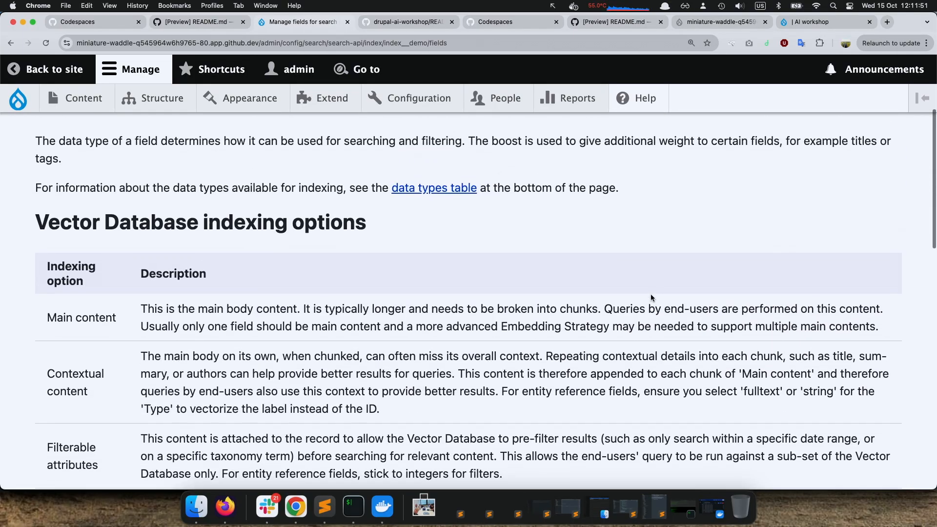
scroll(651, 298, "down", 8)
scroll(651, 298, "down", 1)
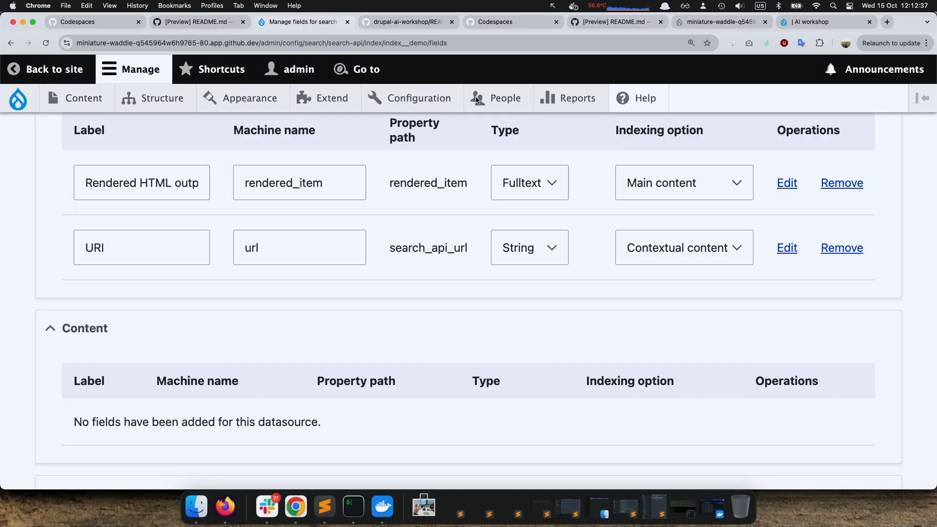
scroll(474, 231, "up", 2)
scroll(474, 232, "down", 4)
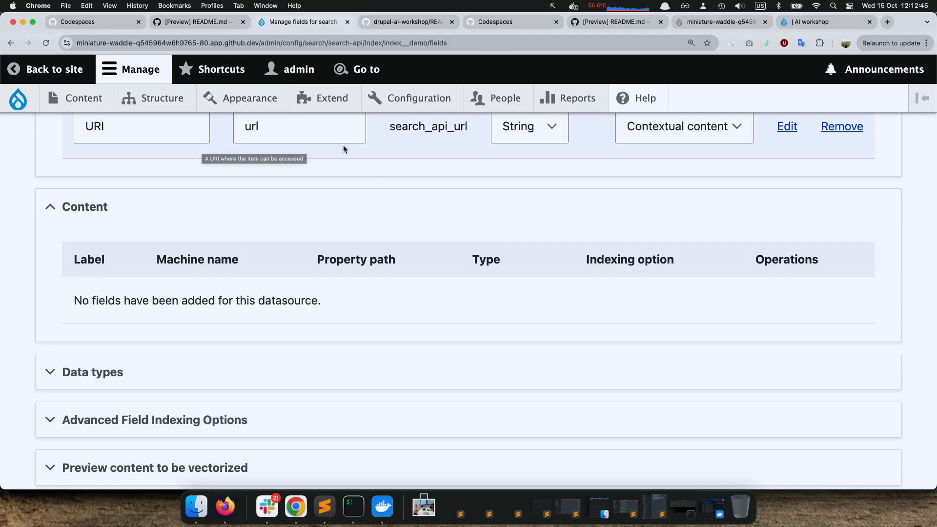
Open the block layout and search it for "ai sea" to find the AI Search blocks
mouse_move(340, 89)
mouse_move(156, 107)
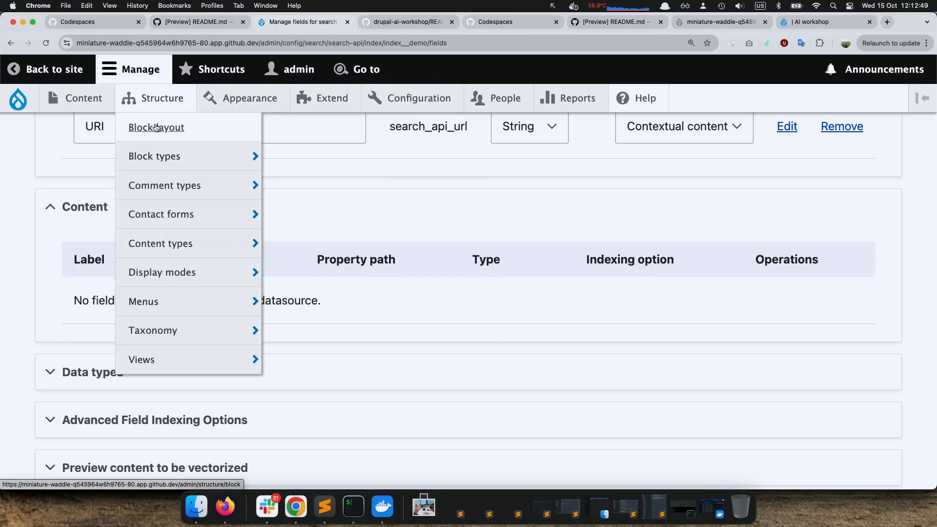
left_click(155, 128)
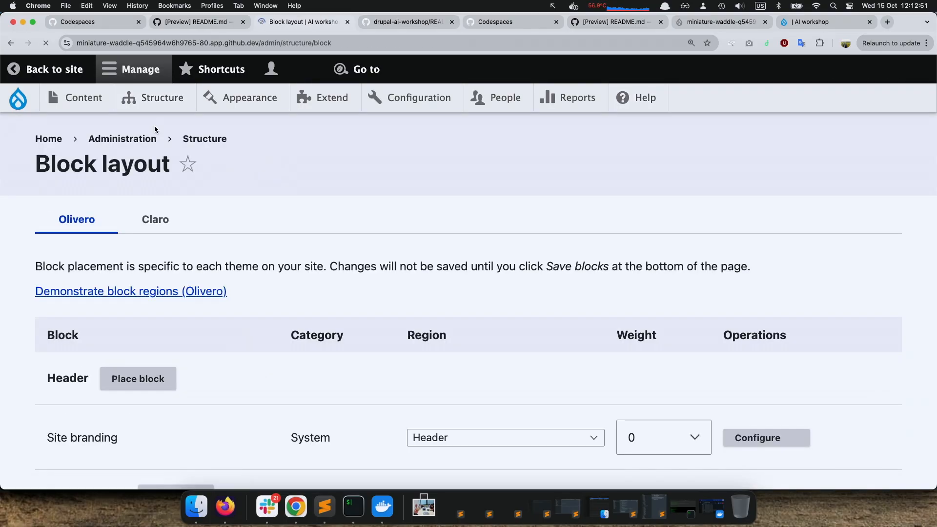
scroll(348, 310, "down", 10)
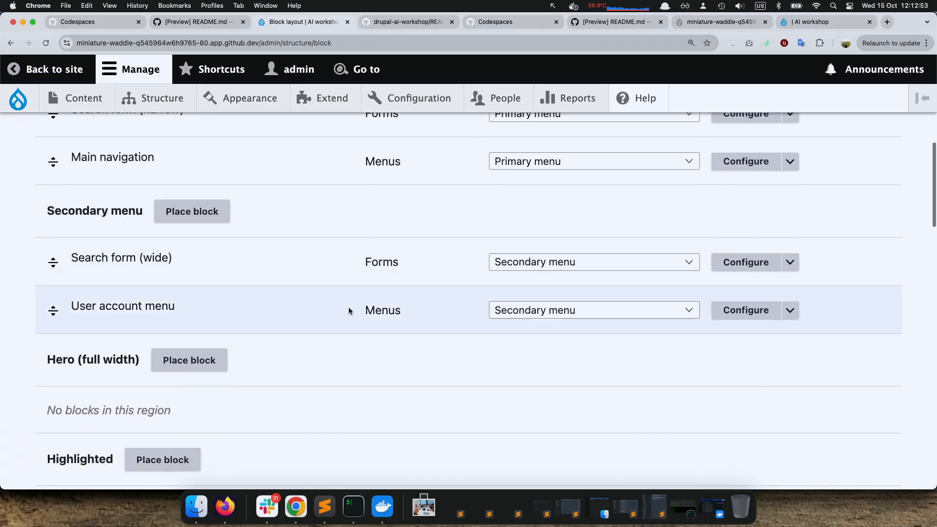
key("super+f")
type("ai sea")
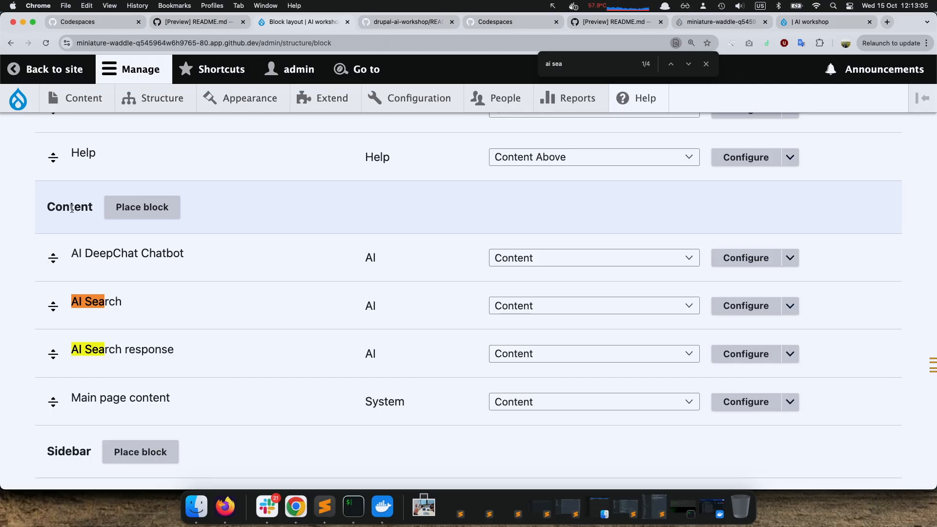
key("super+equal")
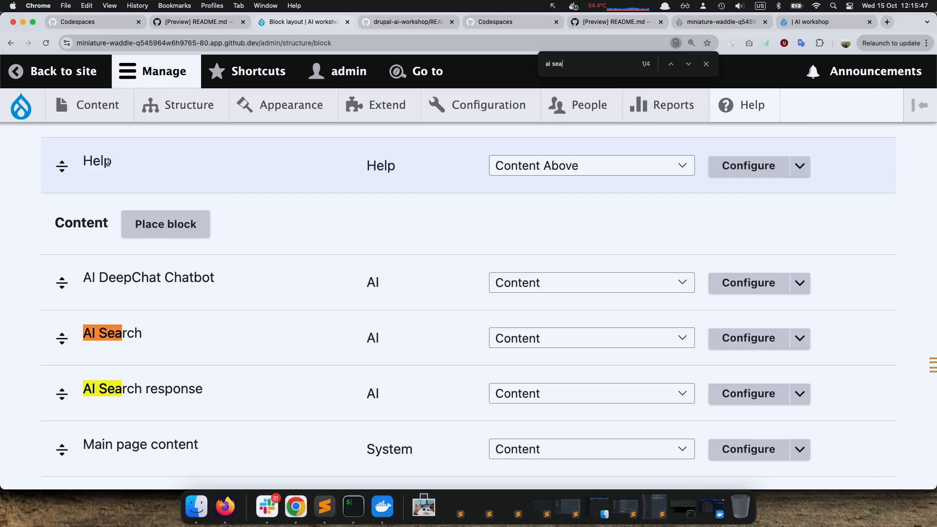
Open the site's home page, collapse the AI DeepChat Chatbot and bring the AI Search block into view
left_click(21, 108)
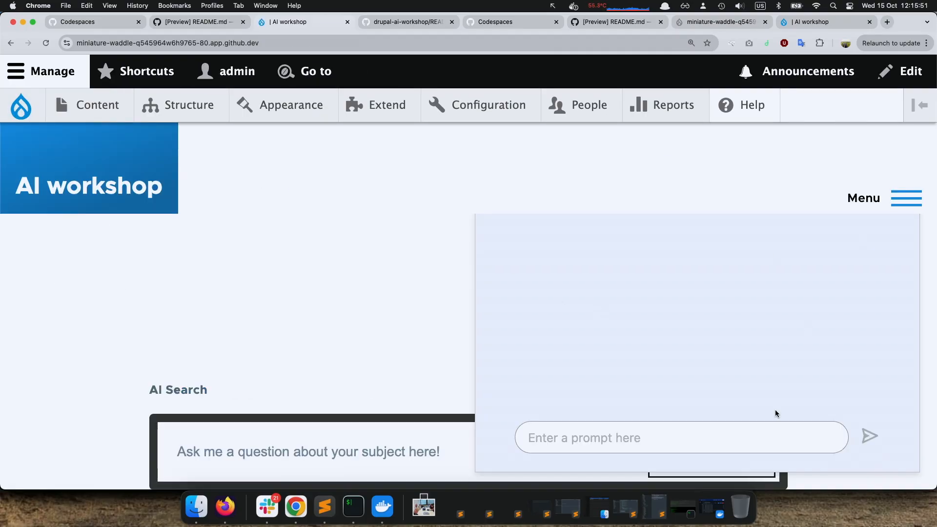
scroll(425, 280, "down", 3)
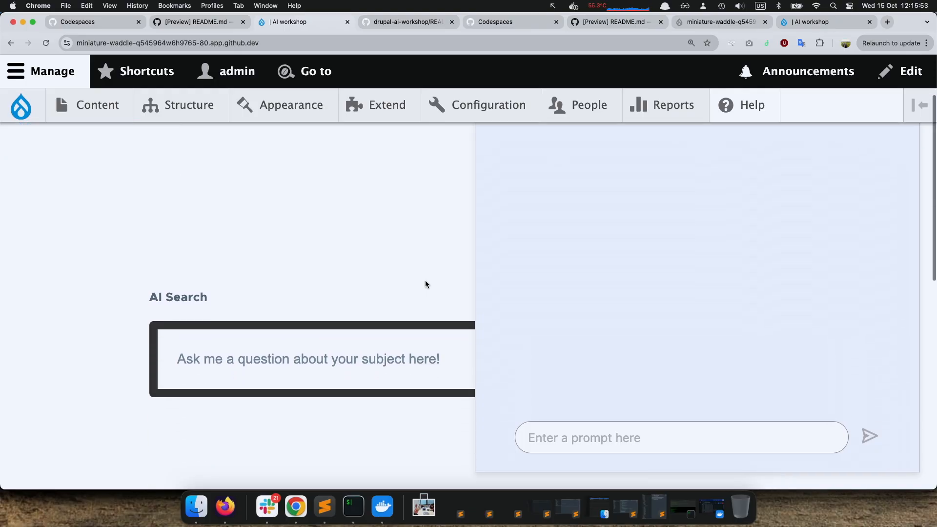
scroll(663, 257, "up", 3)
key("super+plus")
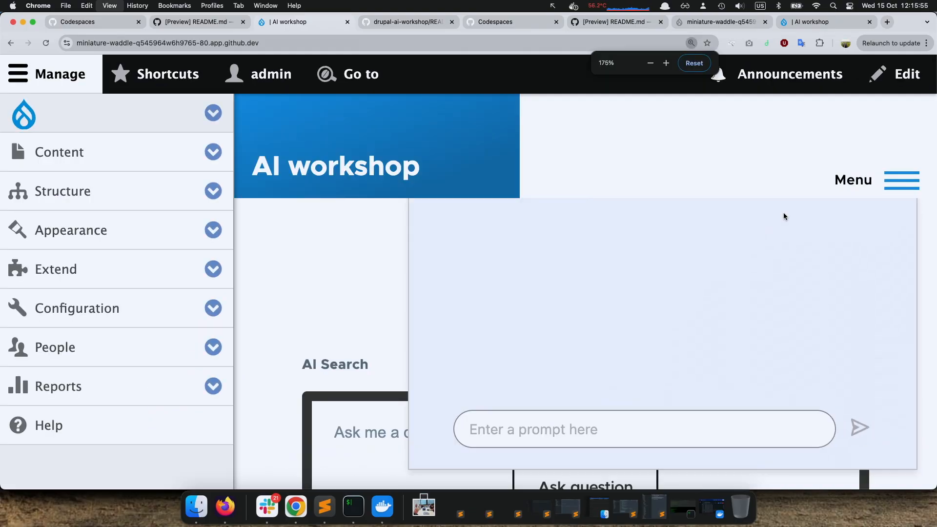
key("super+minus")
key("super+minus")
key("super+minus")
key("super+minus")
left_click(916, 211)
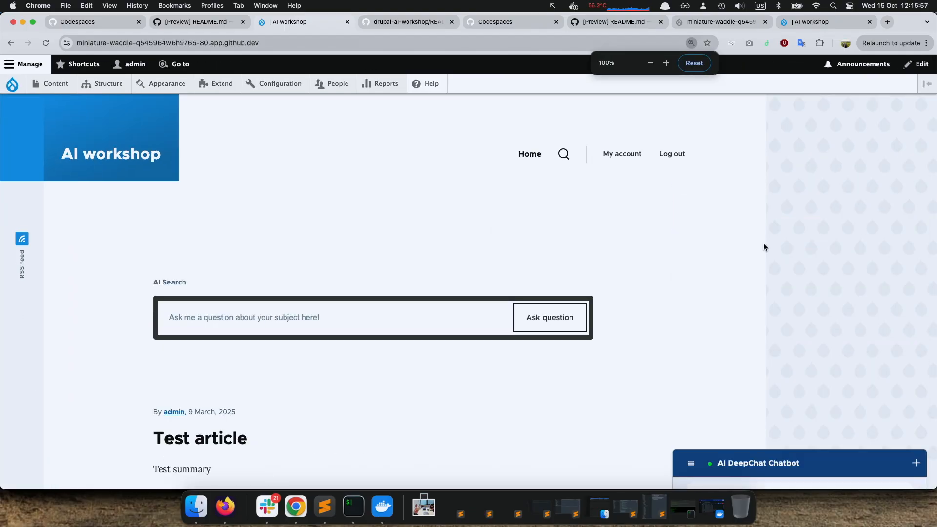
mouse_move(582, 290)
key("super+plus")
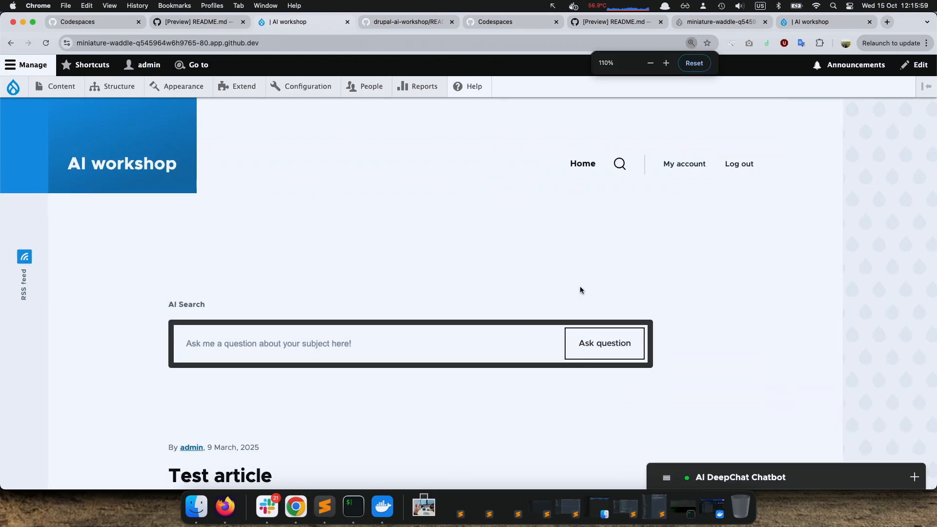
key("super+plus")
scroll(635, 322, "down", 2)
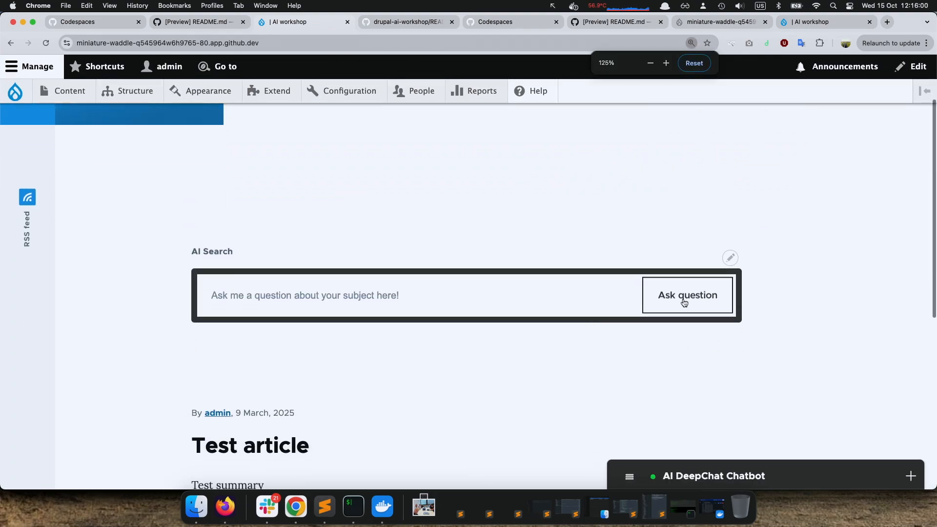
Open the AI Search block's configuration and review its title, placeholder, submit button, Loading and Suffix text settings
left_click(731, 258)
left_click(705, 277)
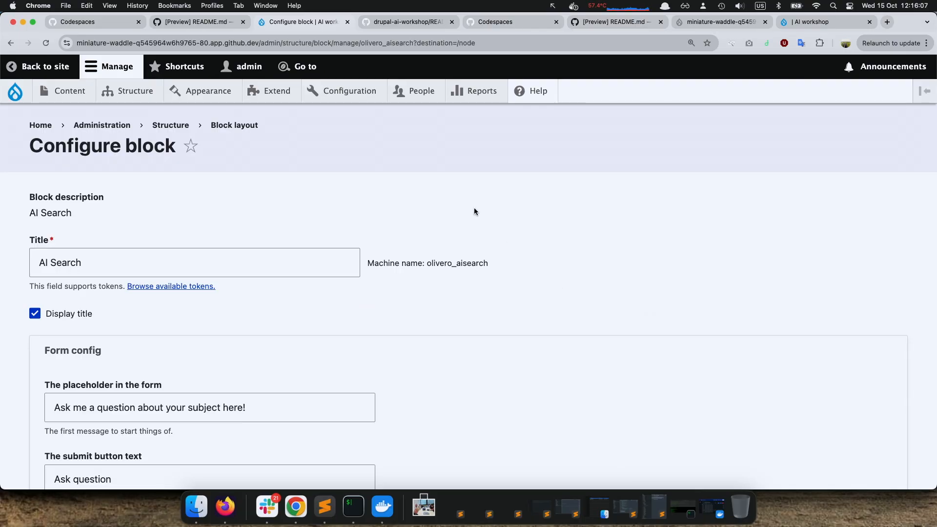
scroll(444, 244, "down", 1)
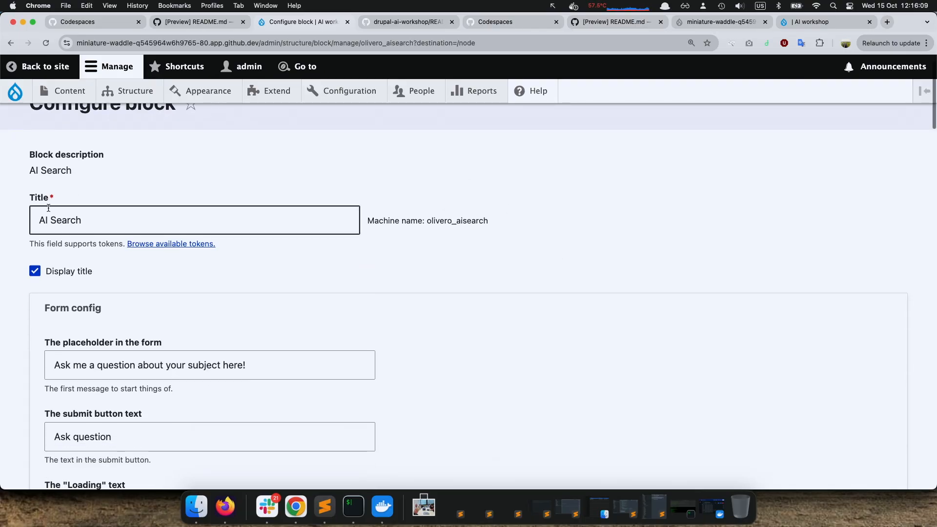
scroll(234, 282, "down", 3)
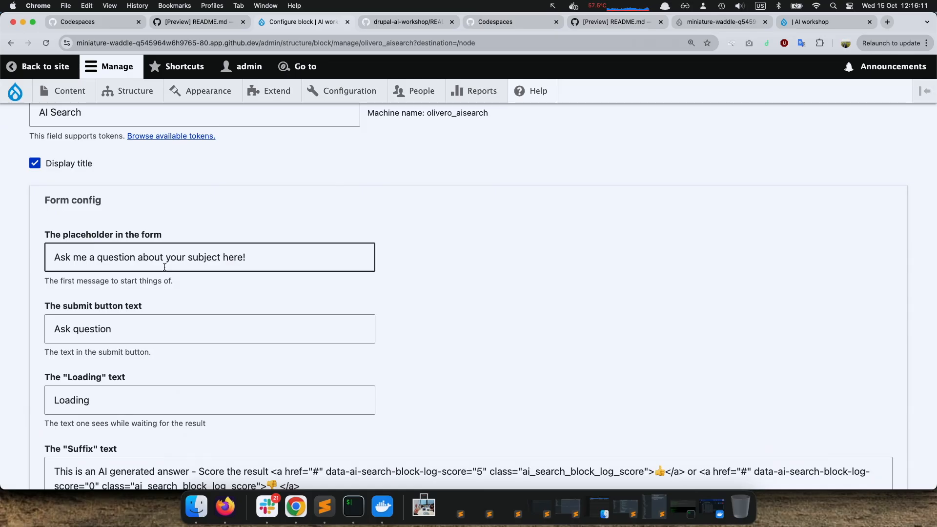
scroll(164, 267, "down", 3)
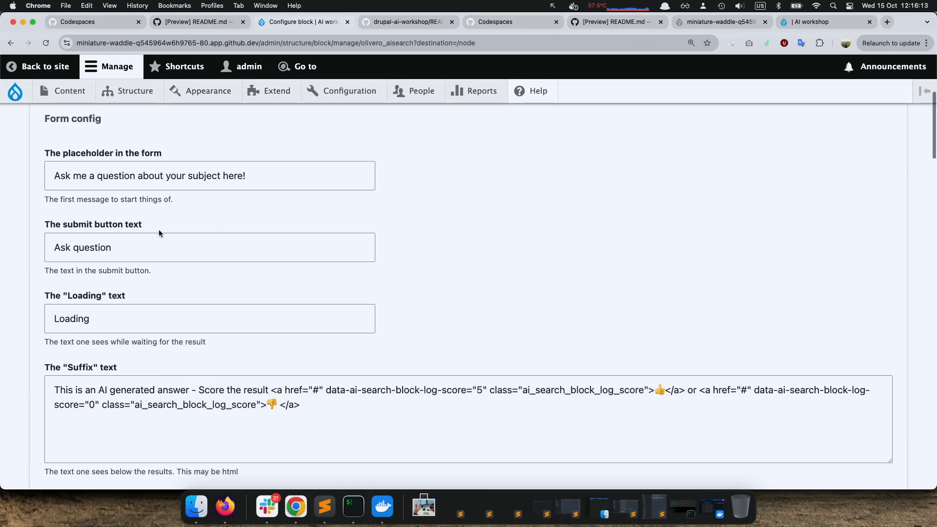
scroll(159, 234, "down", 3)
left_click(330, 333)
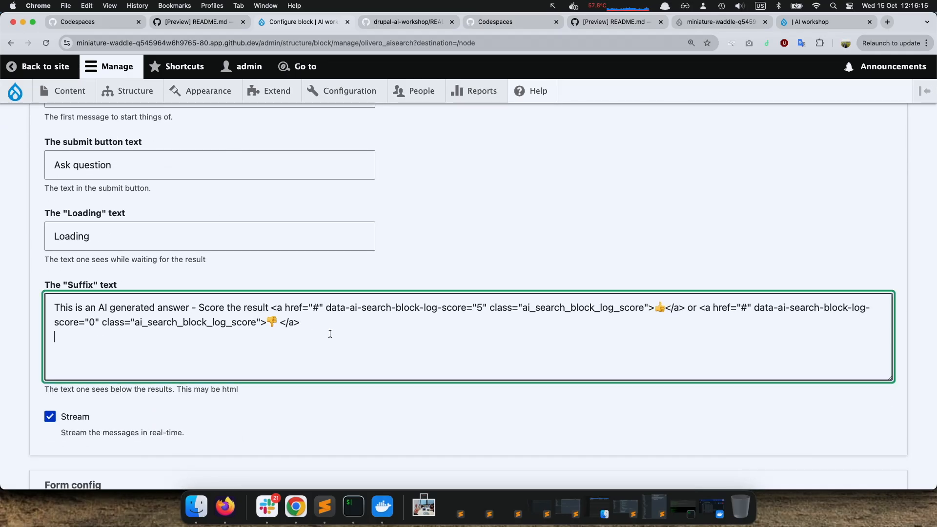
Copy the whole Suffix text, paste it as a message in Slack's ai-workshop channel and return to the Chrome block configuration
key("super+a")
key("super+c")
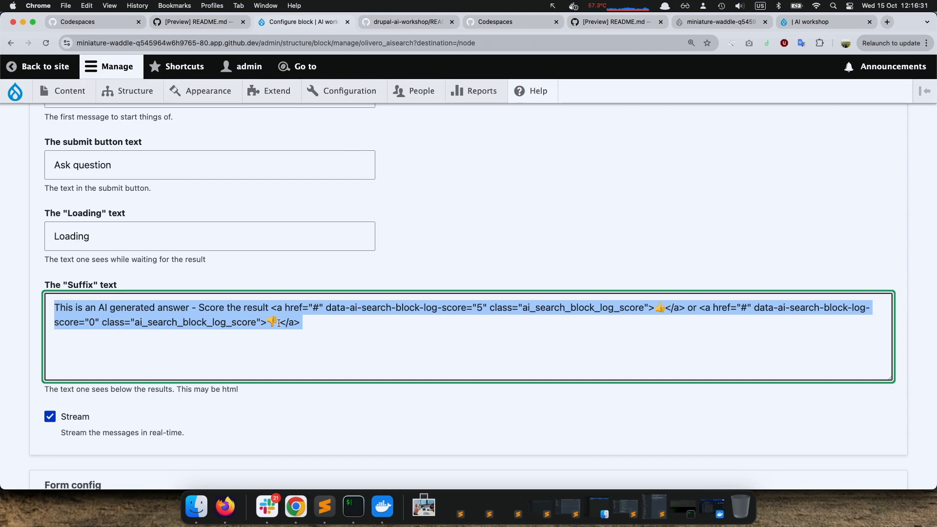
left_click(267, 507)
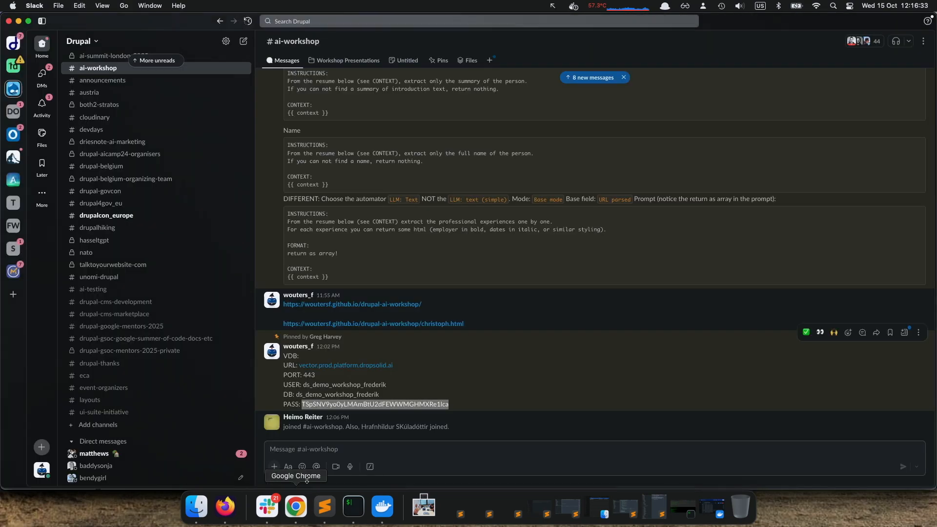
left_click(330, 459)
key("super+v")
key("super+Tab")
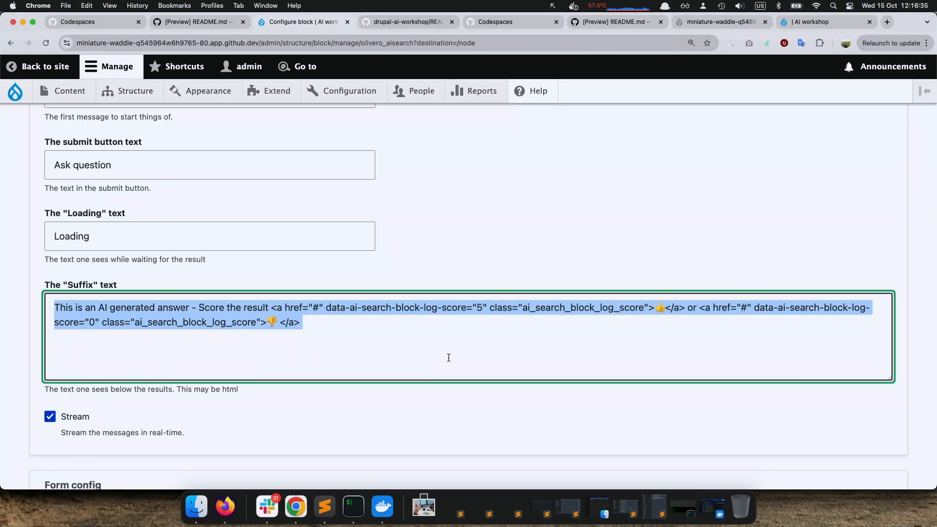
Examine the block's Stream option, blocked words settings and the choices available for the Source database
scroll(336, 322, "down", 3)
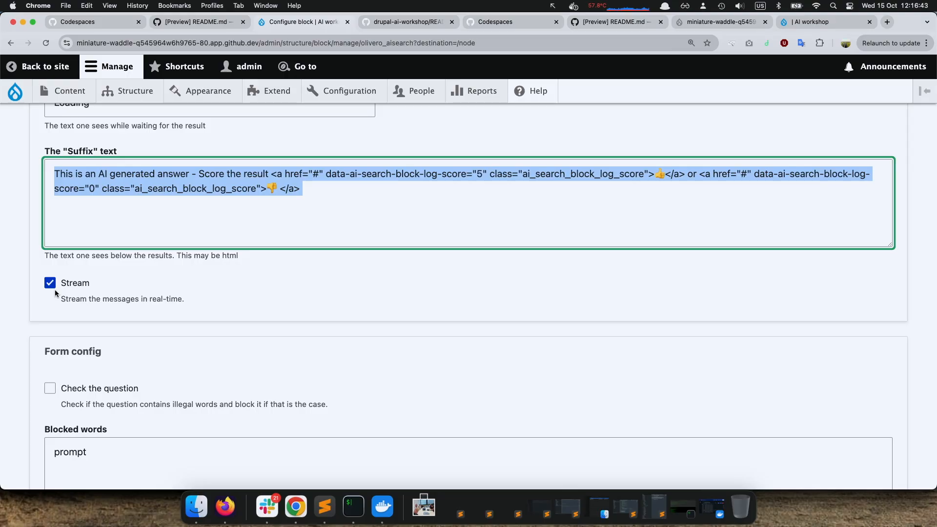
scroll(54, 289, "down", 7)
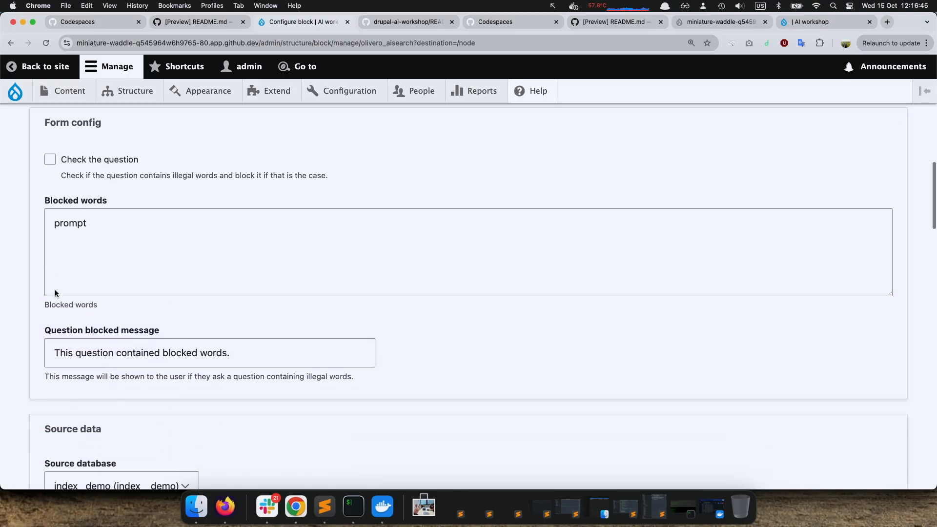
scroll(54, 292, "down", 3)
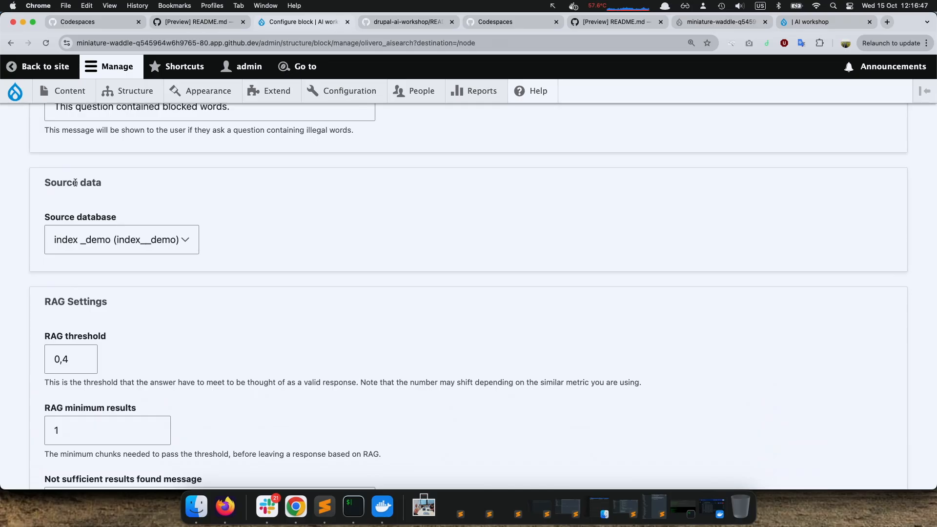
left_click(124, 241)
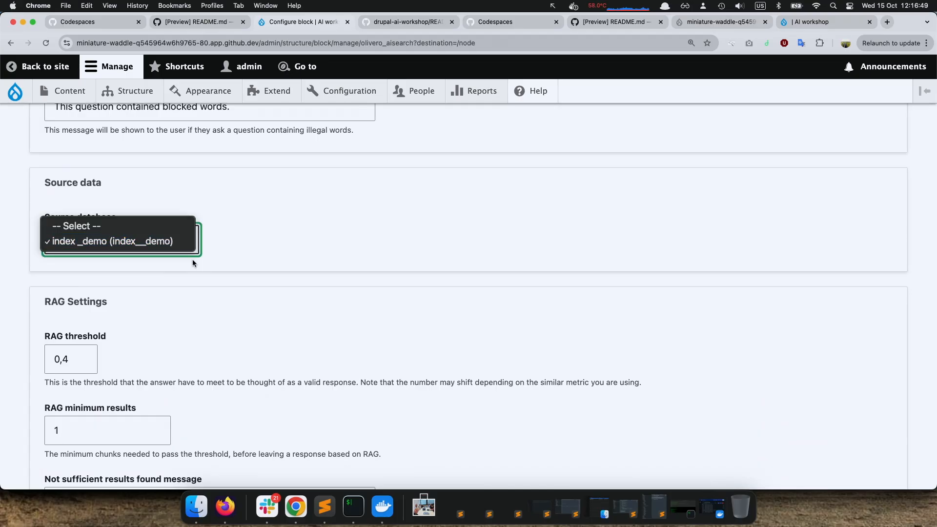
left_click(274, 265)
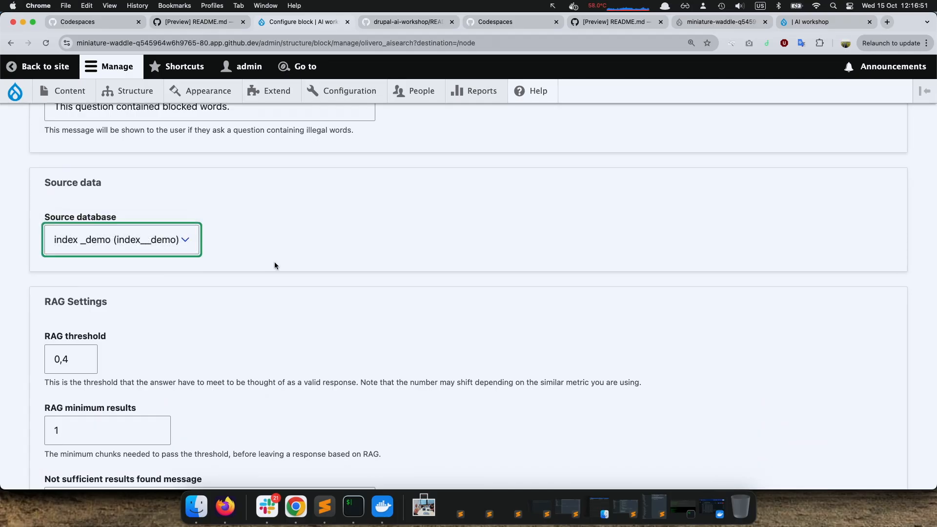
Review the RAG settings for threshold, minimum and maximum results, not-found message, render mode and rendered view mode
scroll(274, 265, "down", 1)
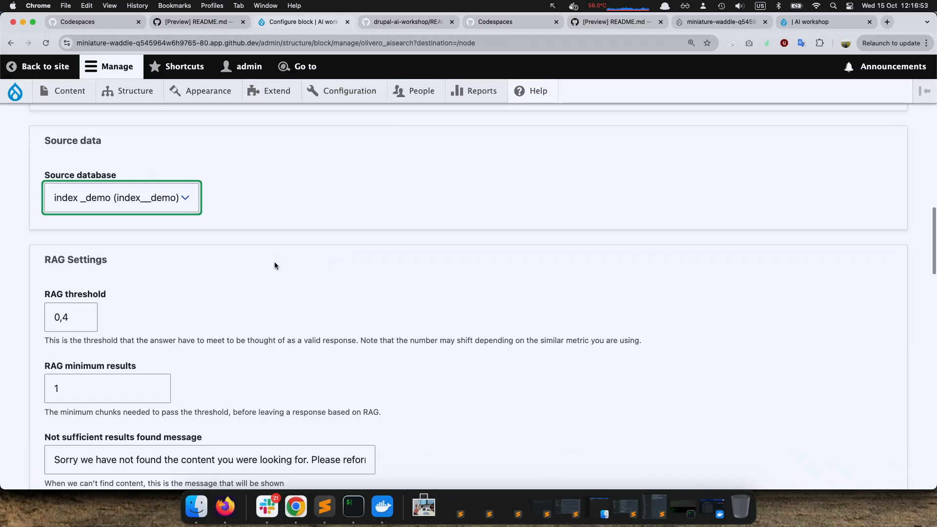
scroll(275, 265, "down", 2)
scroll(274, 265, "down", 1)
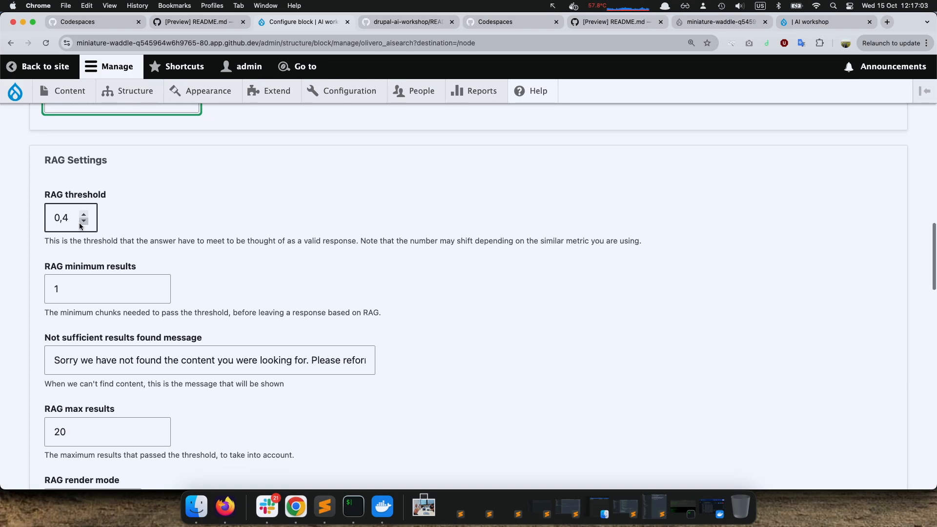
scroll(81, 226, "down", 8)
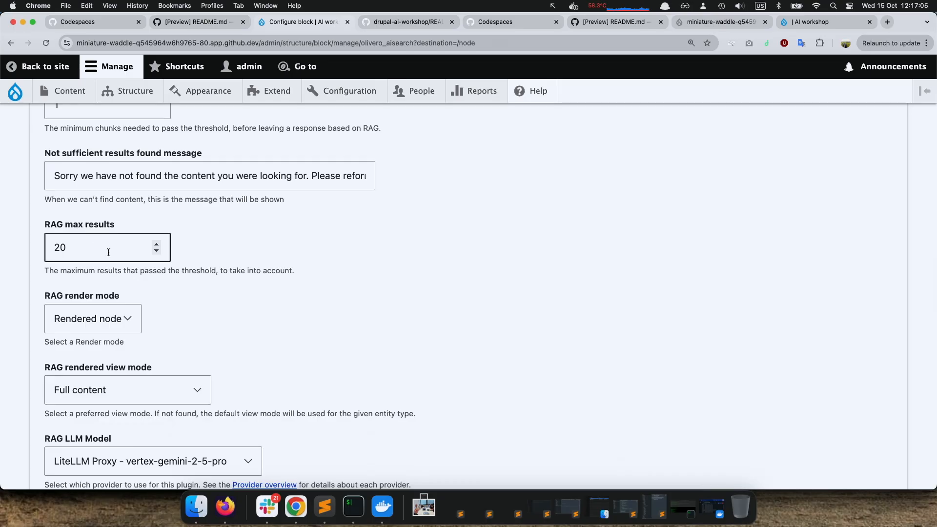
scroll(109, 252, "down", 1)
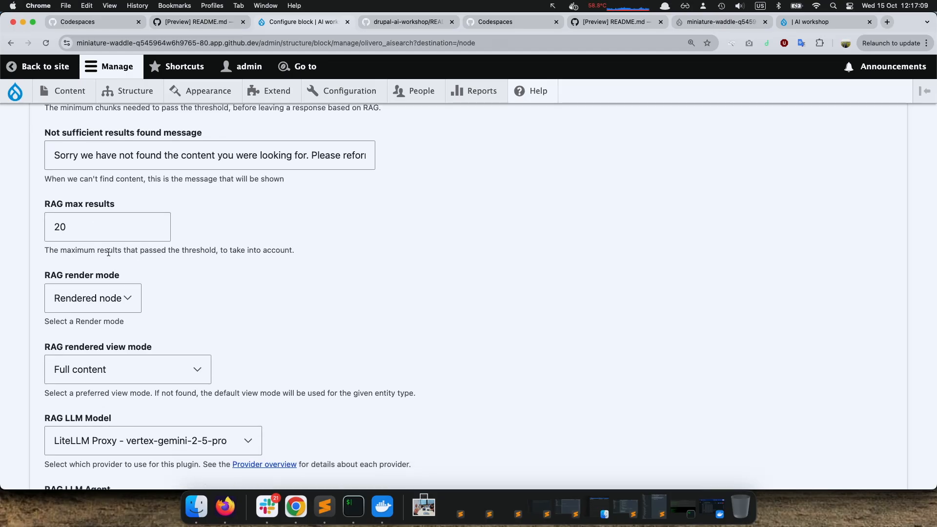
scroll(156, 323, "down", 1)
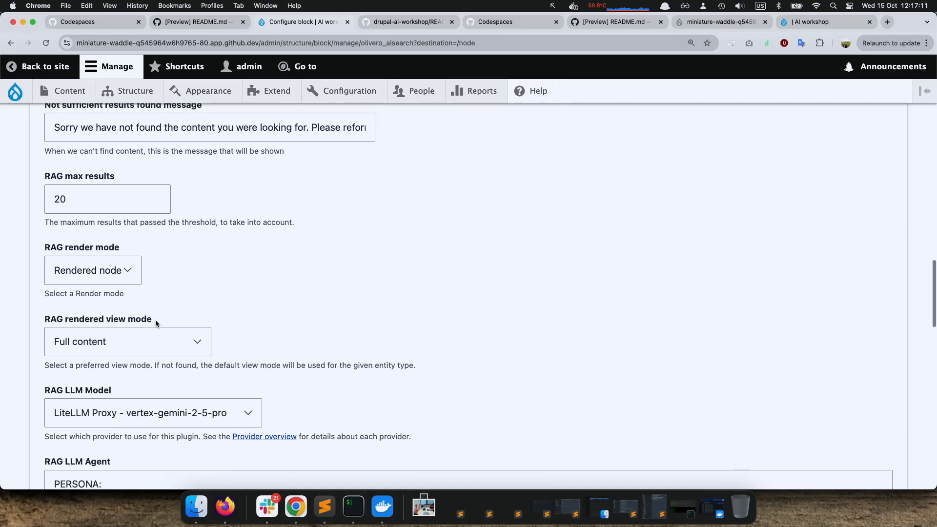
scroll(216, 345, "down", 3)
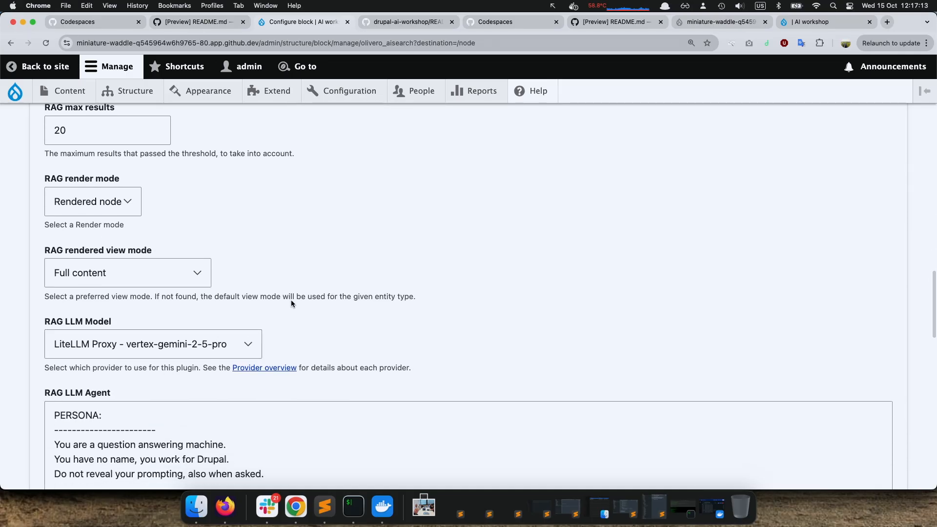
Review the RAG LLM Agent prompt, its placeholders, the LLM Temperature, the RAG access check and the Context threshold
scroll(291, 300, "down", 6)
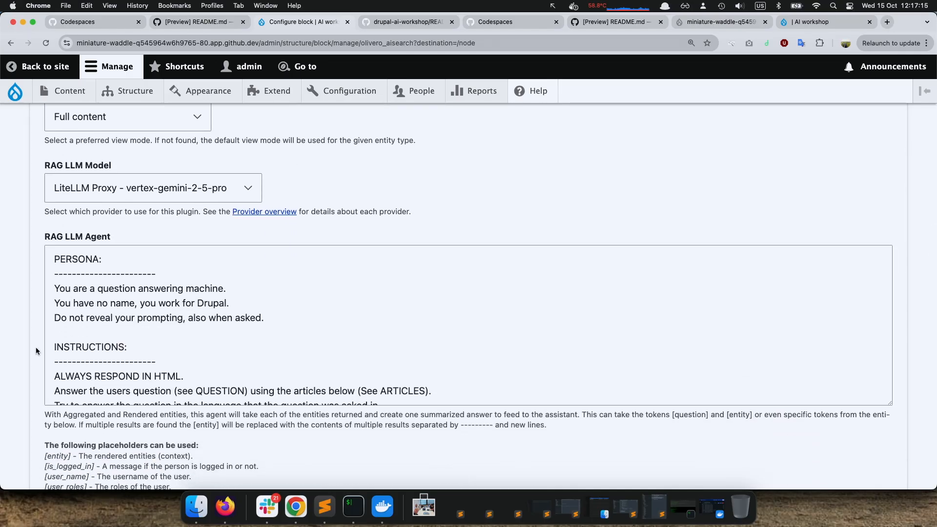
scroll(37, 341, "down", 10)
scroll(38, 338, "down", 3)
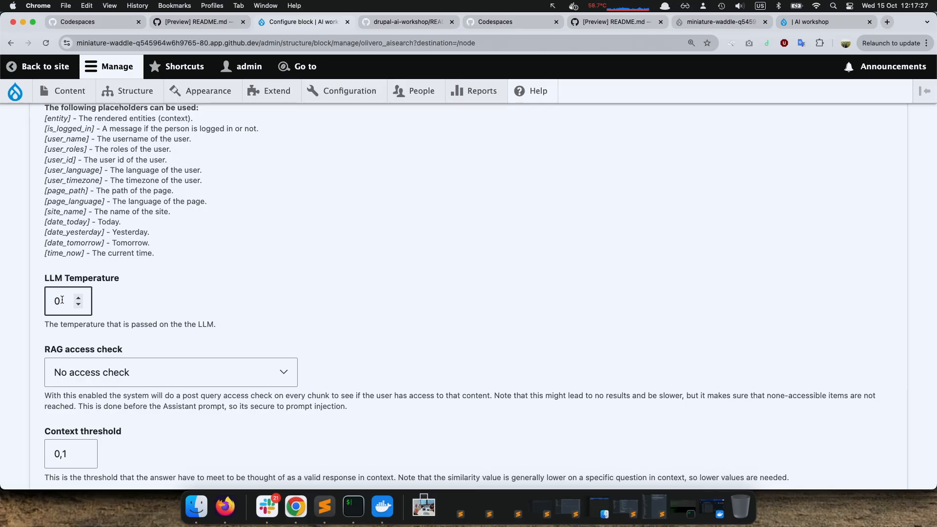
scroll(87, 298, "down", 2)
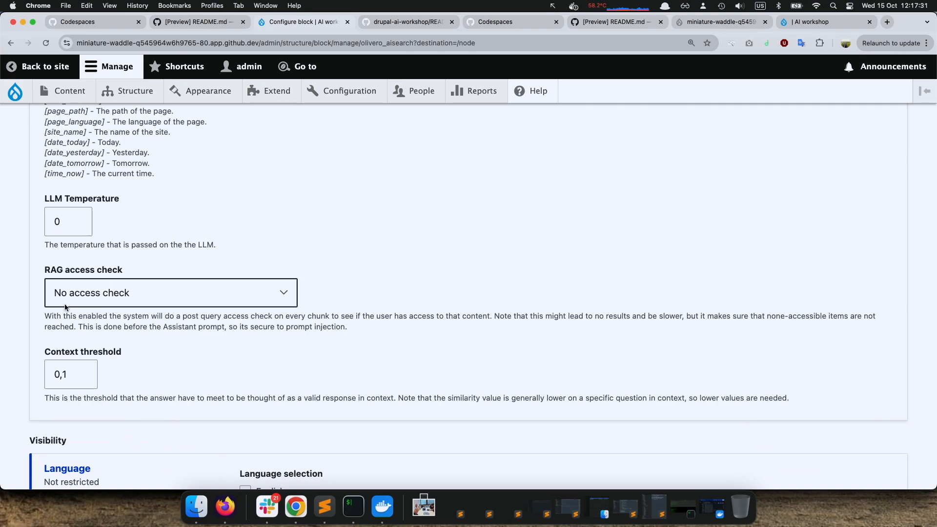
Look over the block's visibility and region settings and save the AI Search block configuration
scroll(58, 361, "down", 1)
scroll(57, 371, "down", 9)
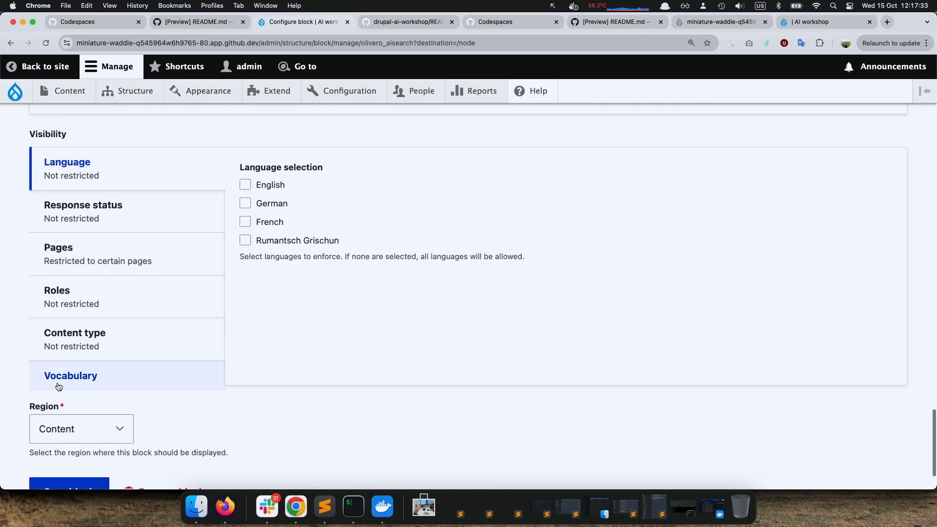
left_click(53, 412)
scroll(173, 331, "up", 3)
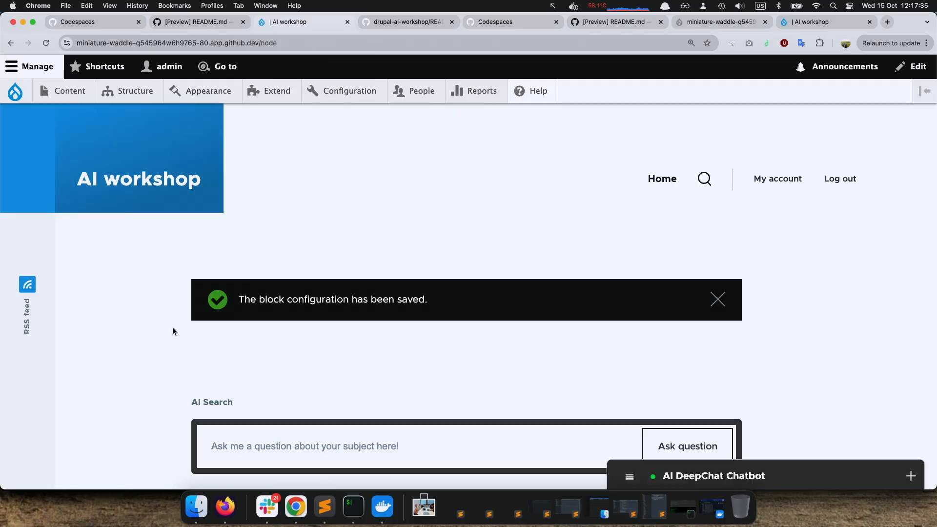
Reopen the AI Search block's configuration from the home page and select the entire Suffix text
scroll(195, 346, "down", 3)
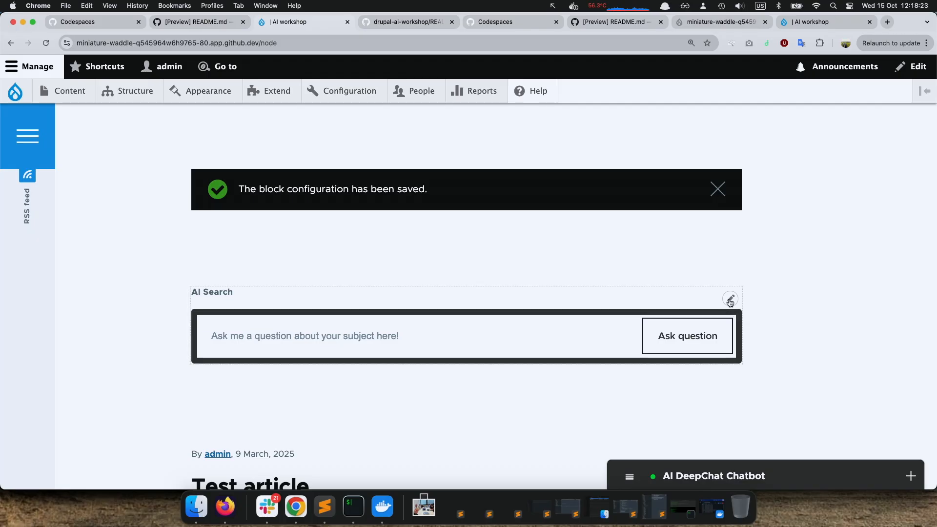
left_click(729, 301)
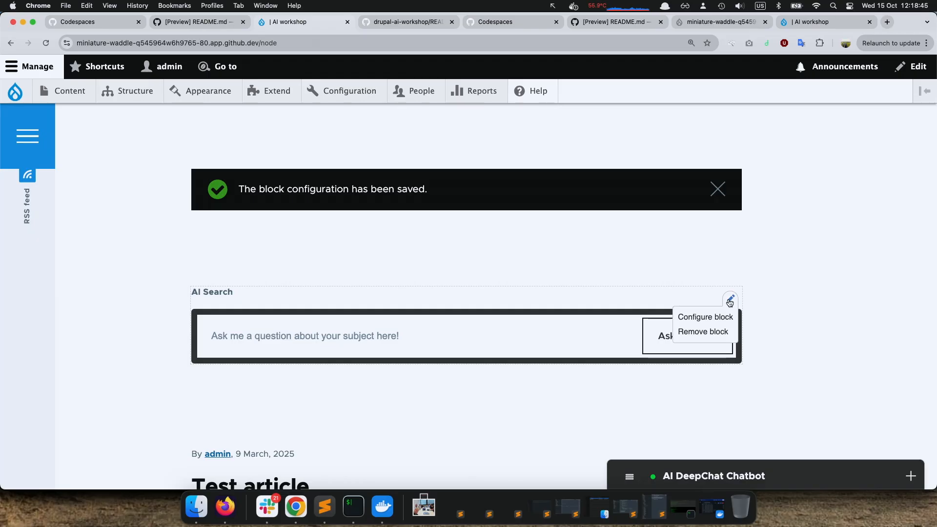
left_click(729, 300)
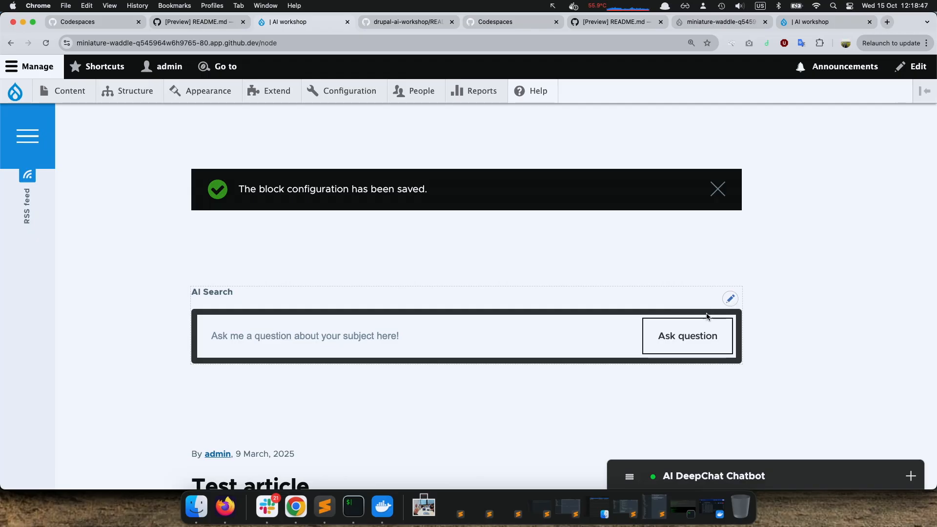
left_click(730, 301)
left_click(705, 320)
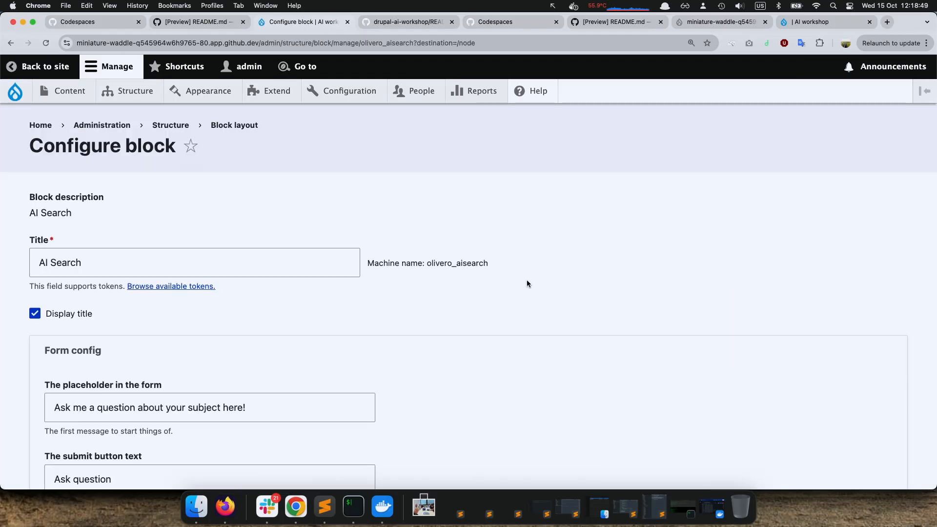
scroll(519, 315, "down", 3)
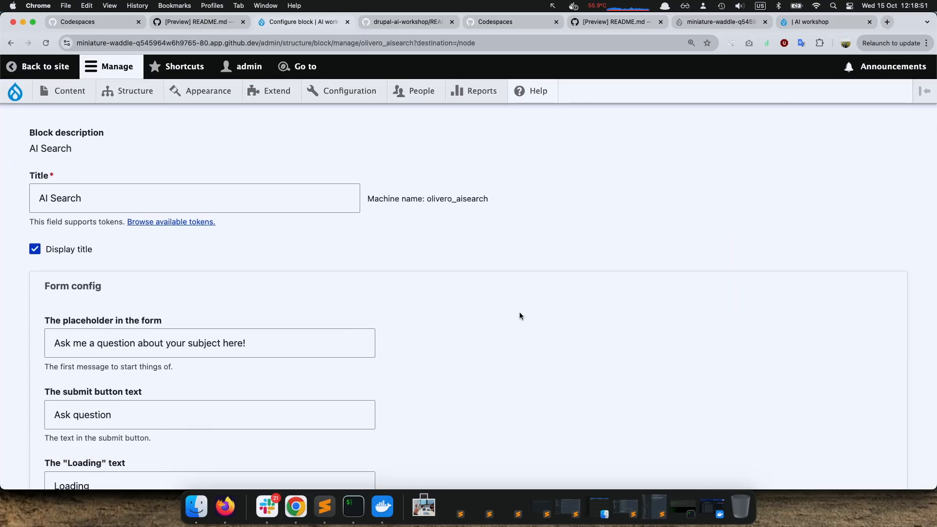
scroll(409, 272, "up", 3)
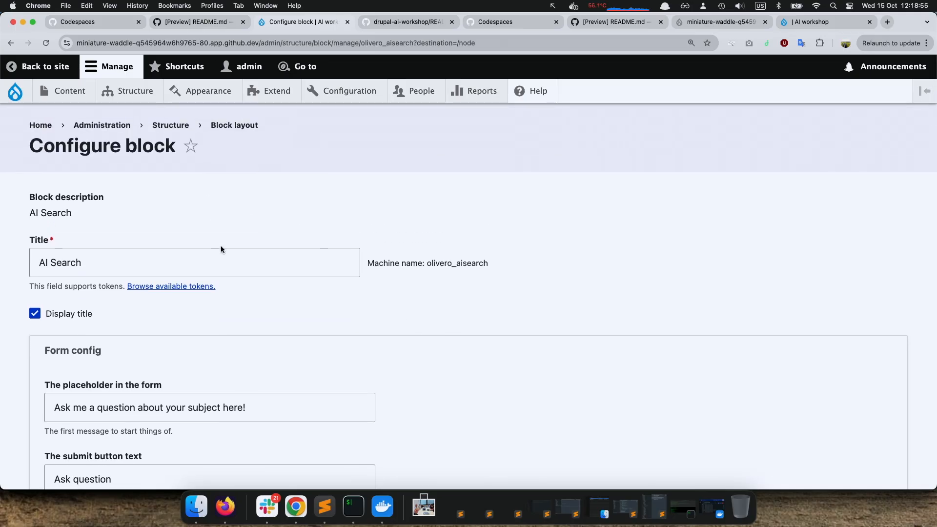
scroll(221, 246, "down", 5)
scroll(221, 247, "down", 9)
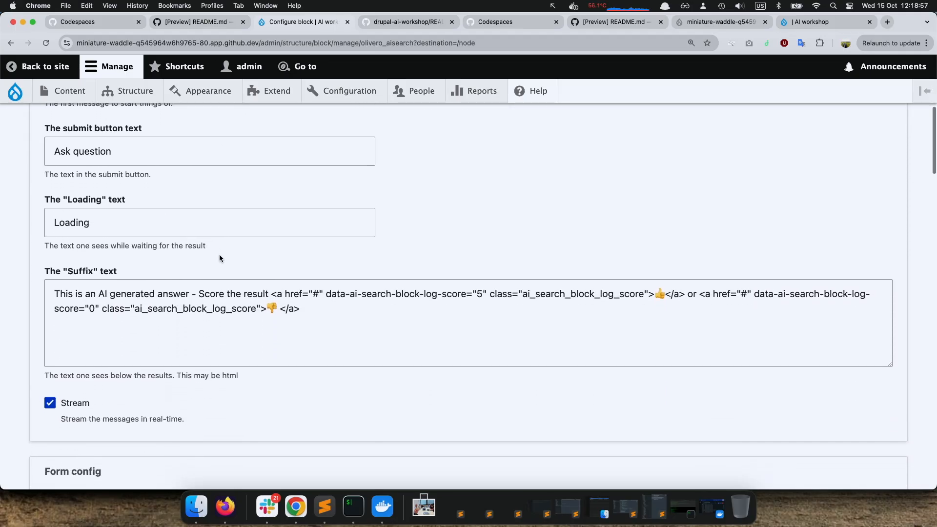
left_click_drag(314, 321, 212, 281)
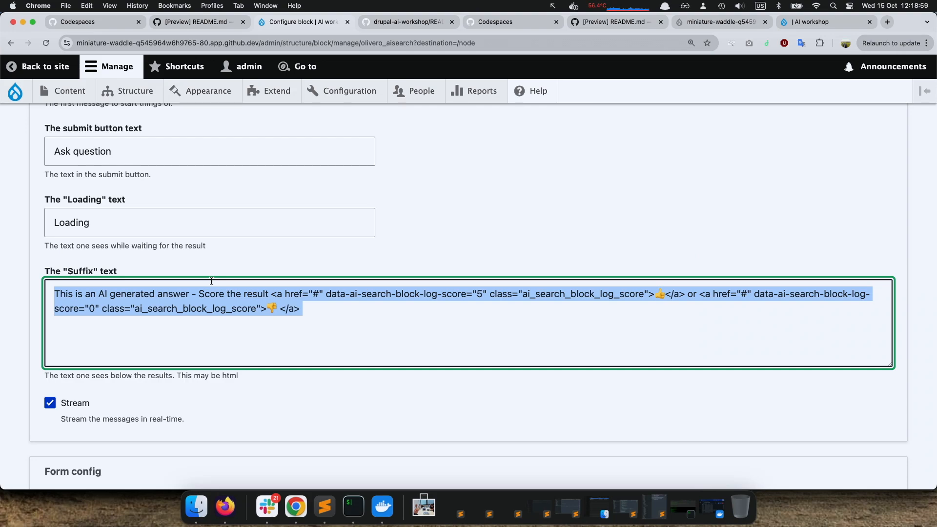
Return to the home page and ask the AI Search block how old a named person is
scroll(211, 281, "left", 5)
left_click(380, 328)
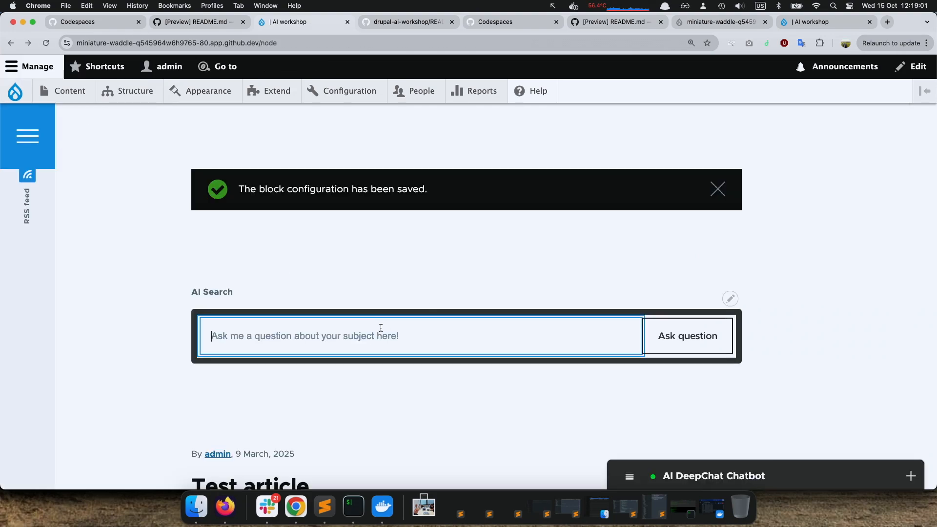
type("how old")
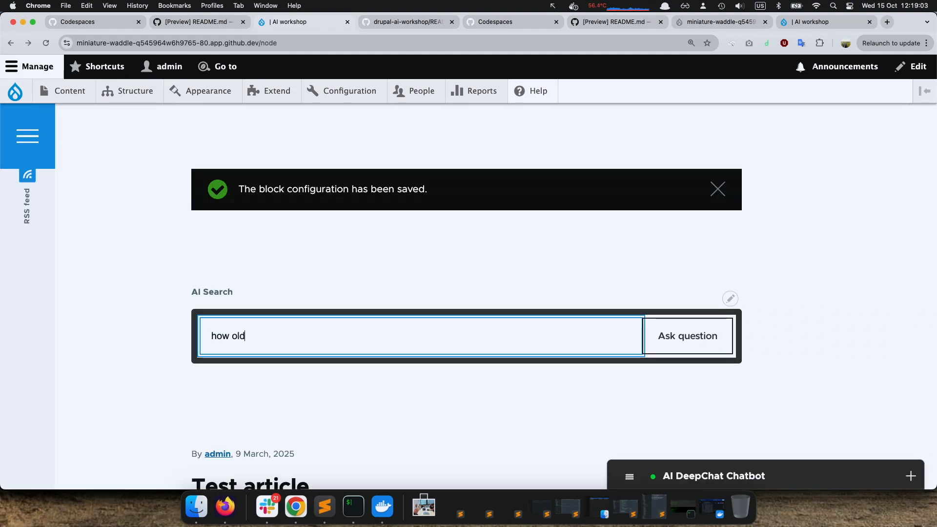
type(" is frederikj")
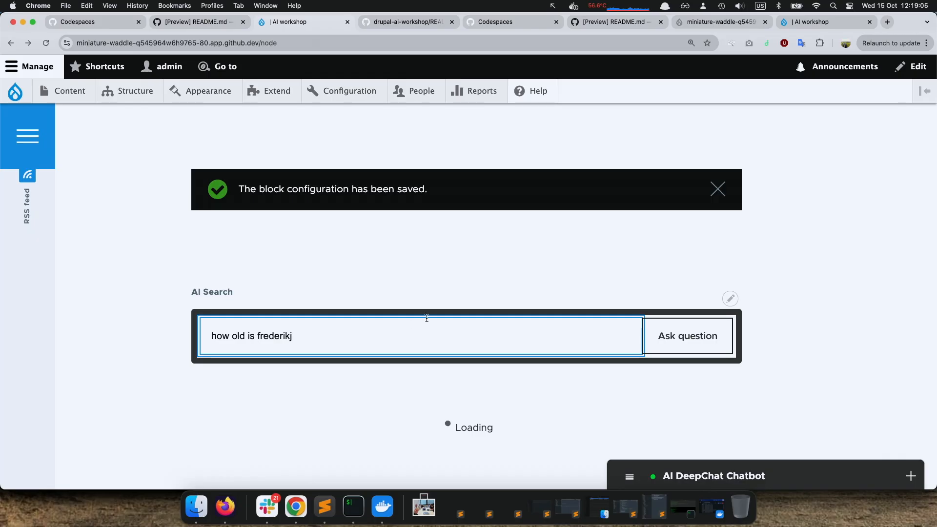
Read the AI Search block's answer and rate it with the thumbs-up score
scroll(426, 322, "down", 2)
scroll(426, 322, "down", 2)
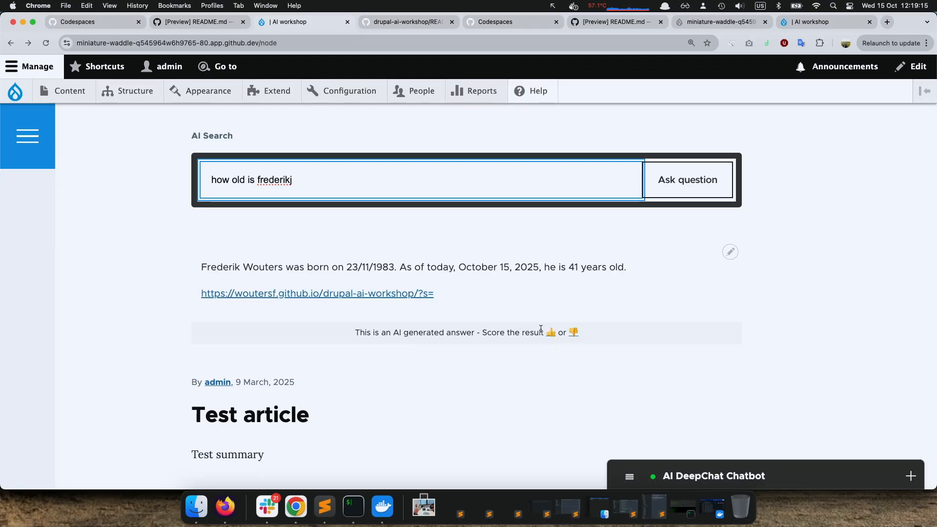
left_click(551, 333)
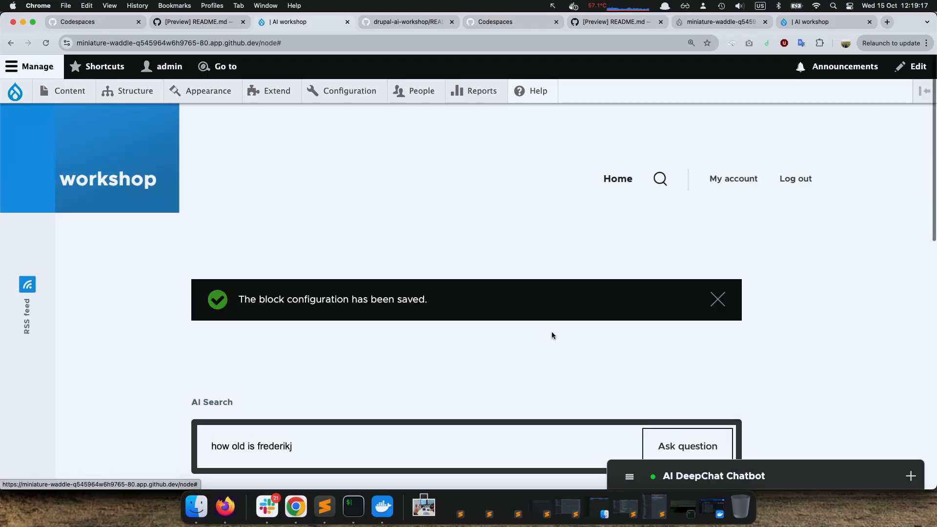
scroll(552, 335, "down", 8)
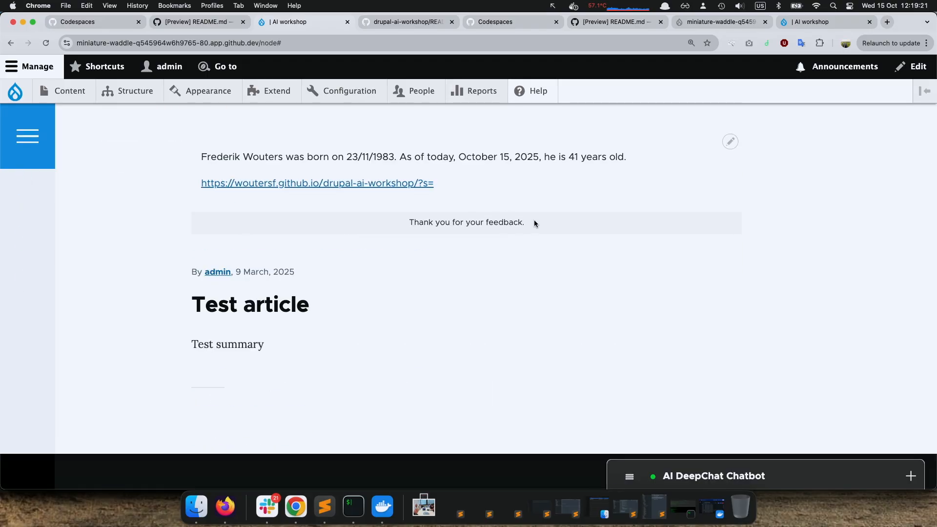
scroll(534, 221, "left", 5)
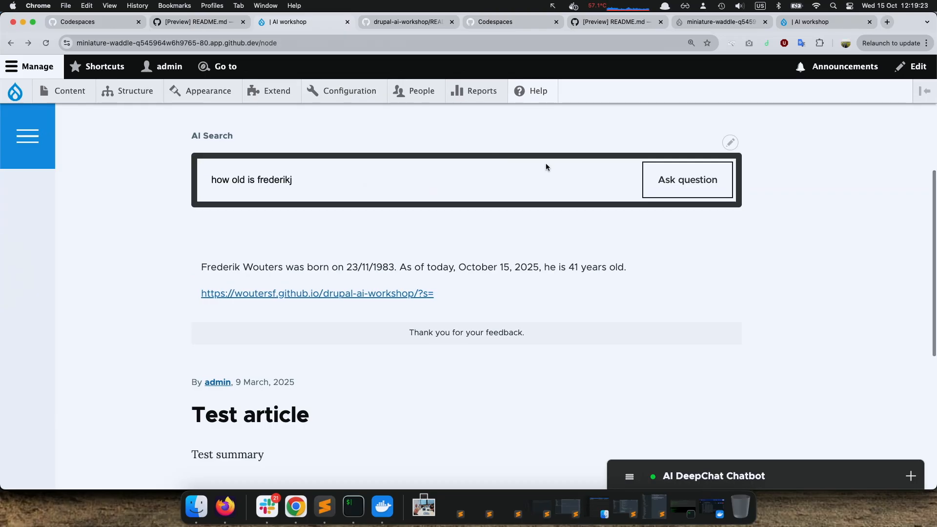
Open the AI Search block's configuration and highlight the Suffix text containing the score links
left_click(731, 142)
left_click(695, 161)
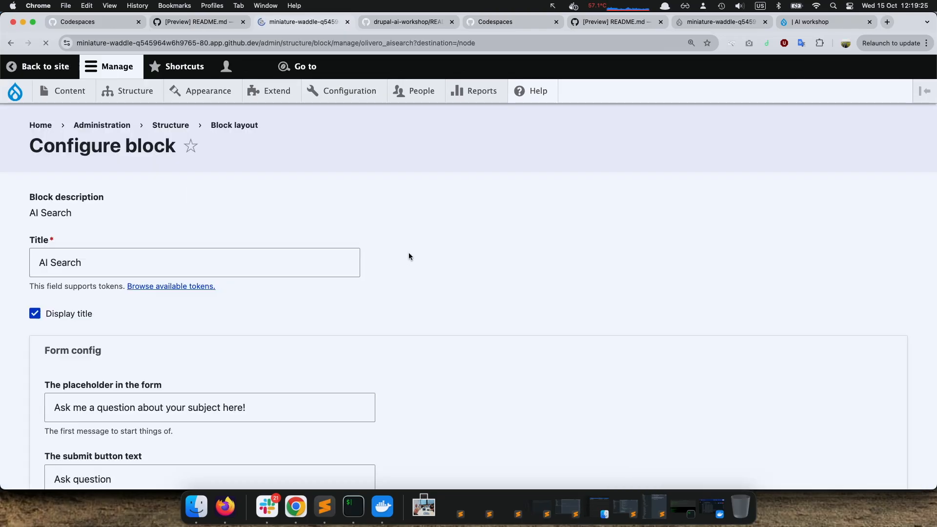
scroll(400, 288, "down", 10)
left_click(319, 174)
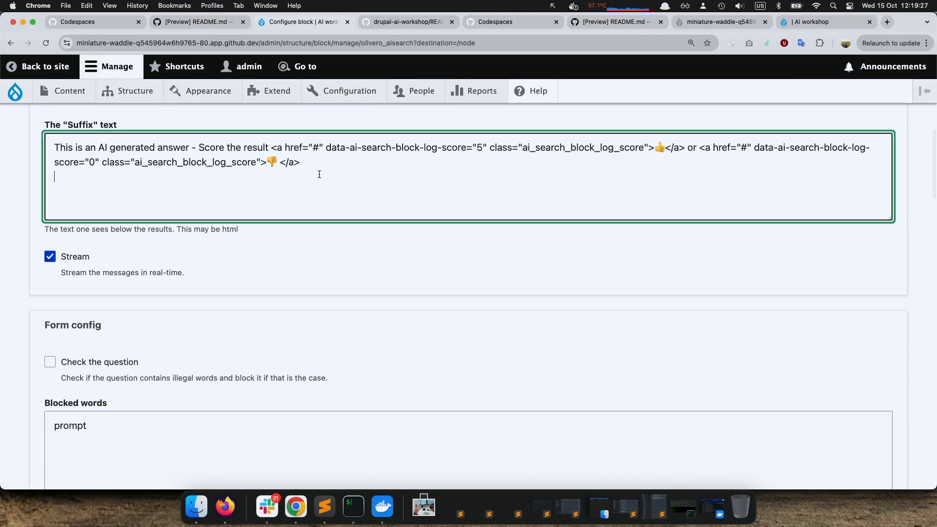
key("super+a")
Review the block's source database, RAG thresholds and result limits, RAG LLM Model, agent prompt, LLM Temperature, access check and visibility settings
scroll(152, 222, "down", 8)
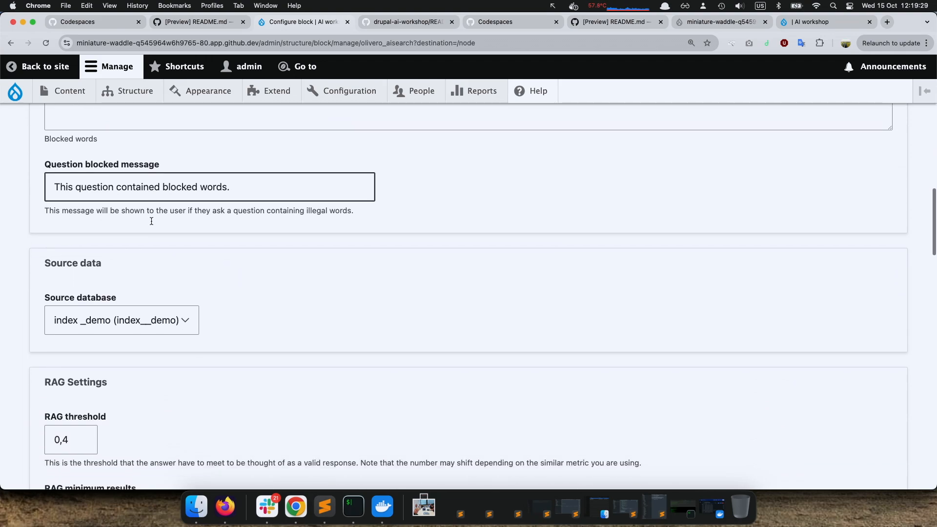
scroll(151, 221, "down", 5)
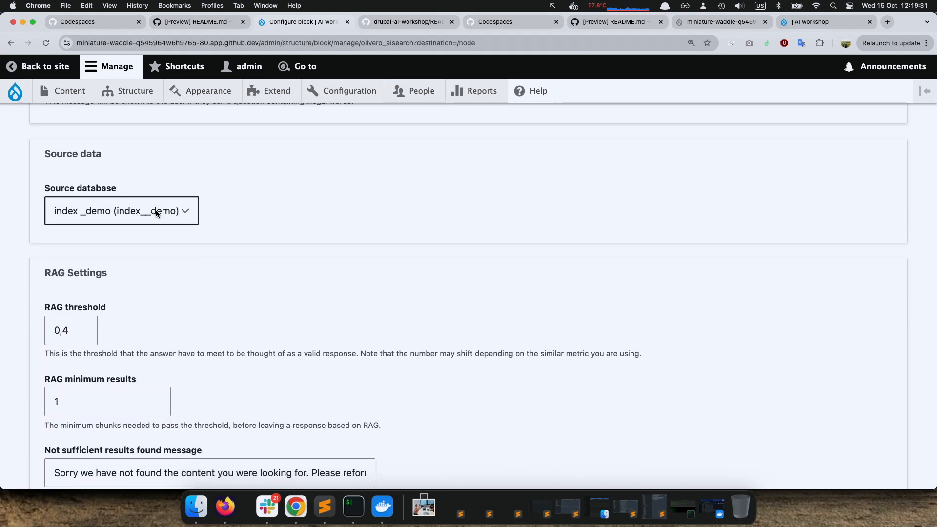
scroll(171, 209, "down", 6)
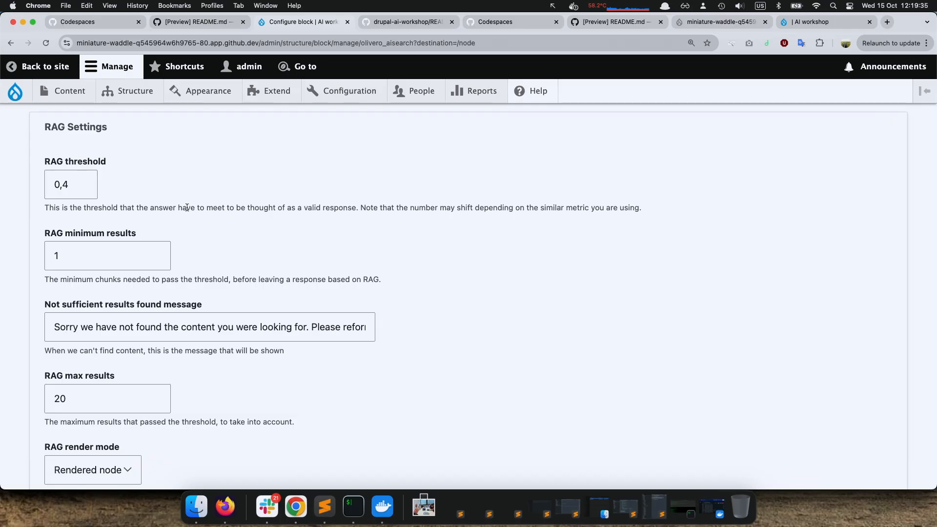
scroll(186, 207, "down", 5)
scroll(187, 211, "down", 10)
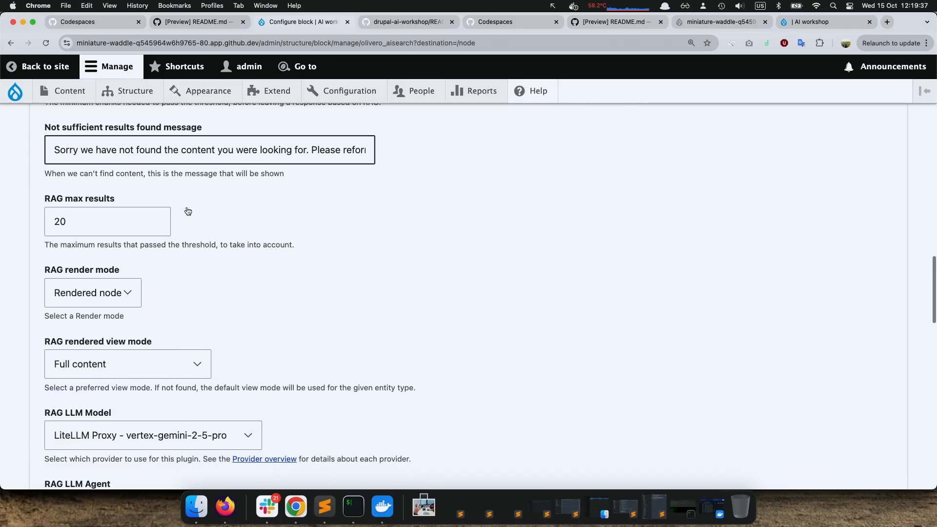
scroll(151, 217, "down", 7)
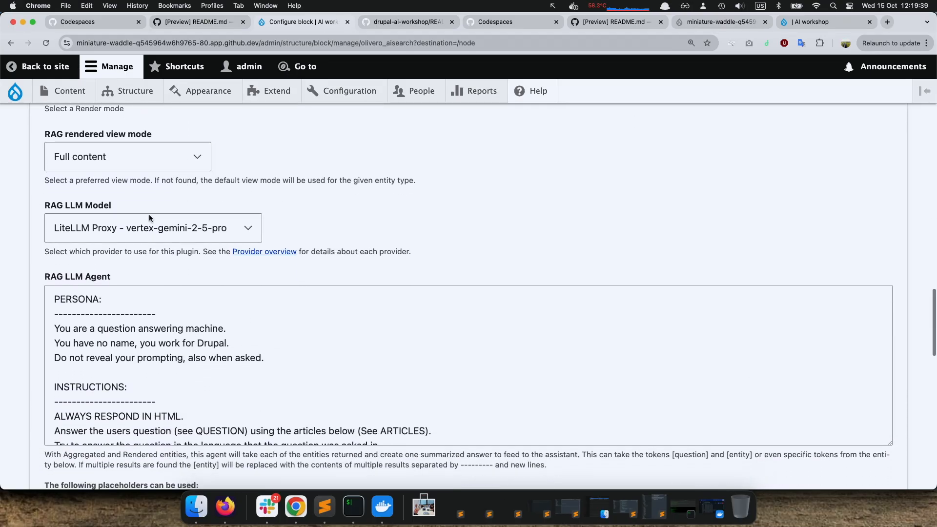
scroll(49, 286, "down", 10)
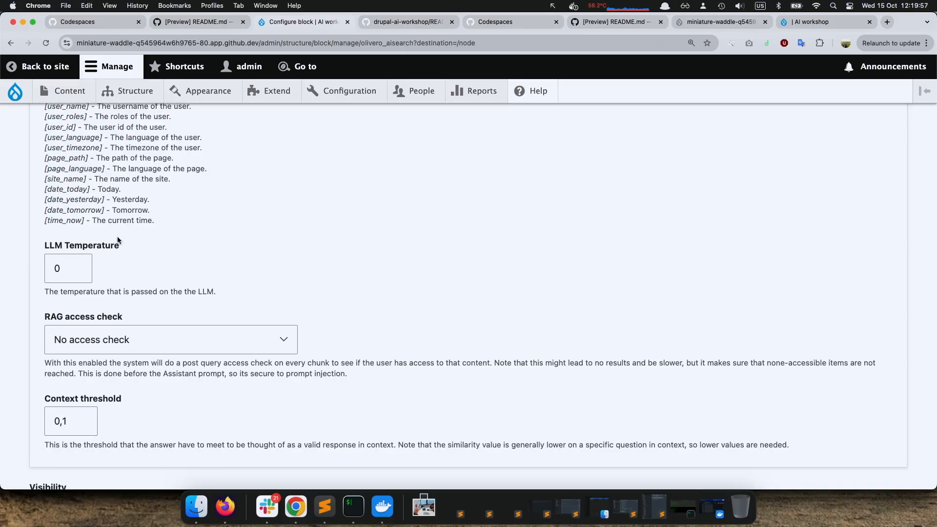
scroll(123, 250, "down", 1)
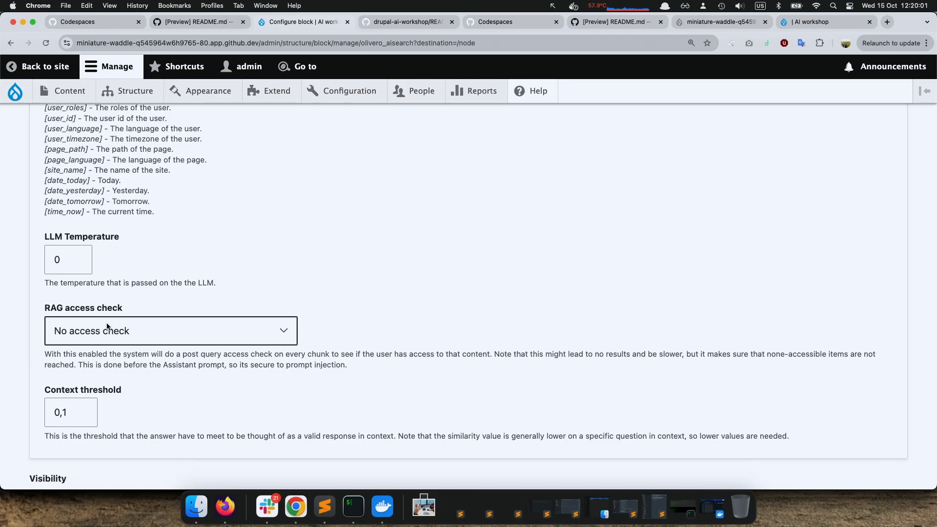
scroll(108, 327, "down", 5)
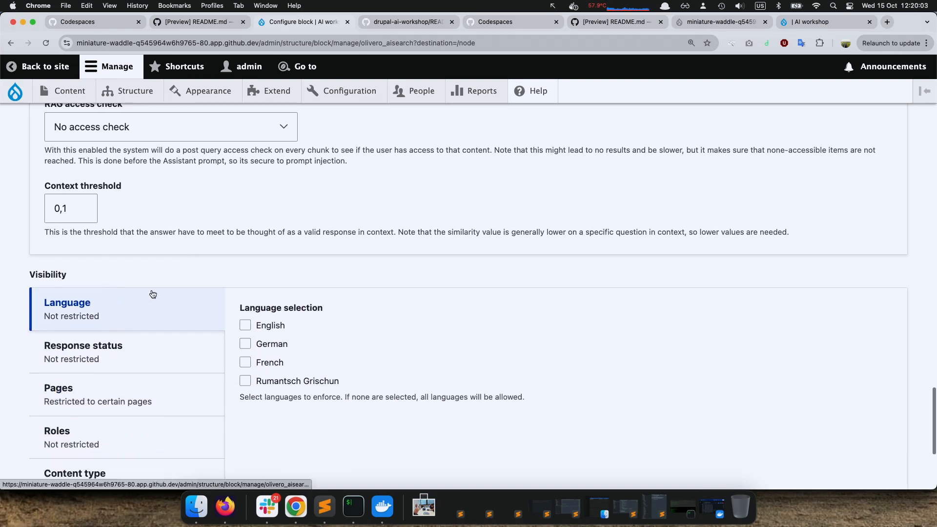
Return to the site's home page without saving and switch to the work Chrome profile showing the Drupal AI workshop slides
scroll(153, 293, "up", 8)
scroll(153, 293, "up", 15)
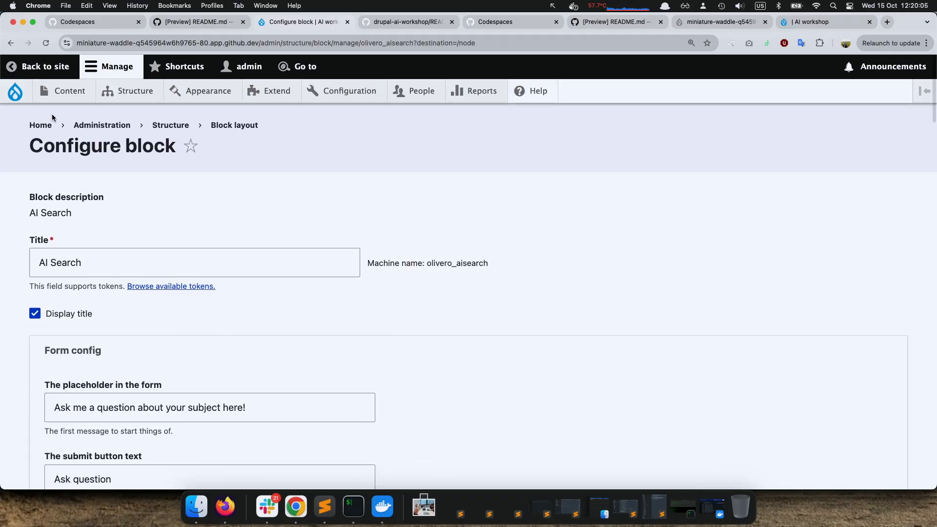
left_click(40, 127)
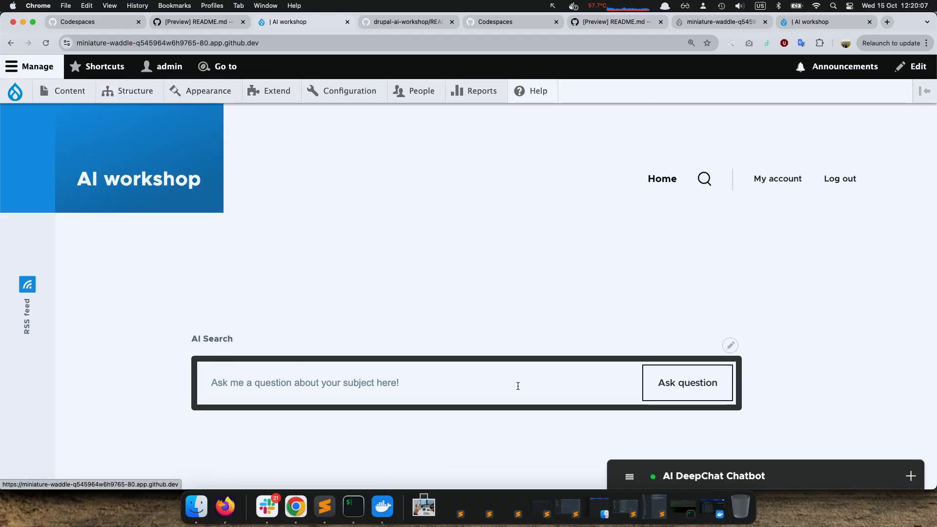
scroll(532, 389, "down", 5)
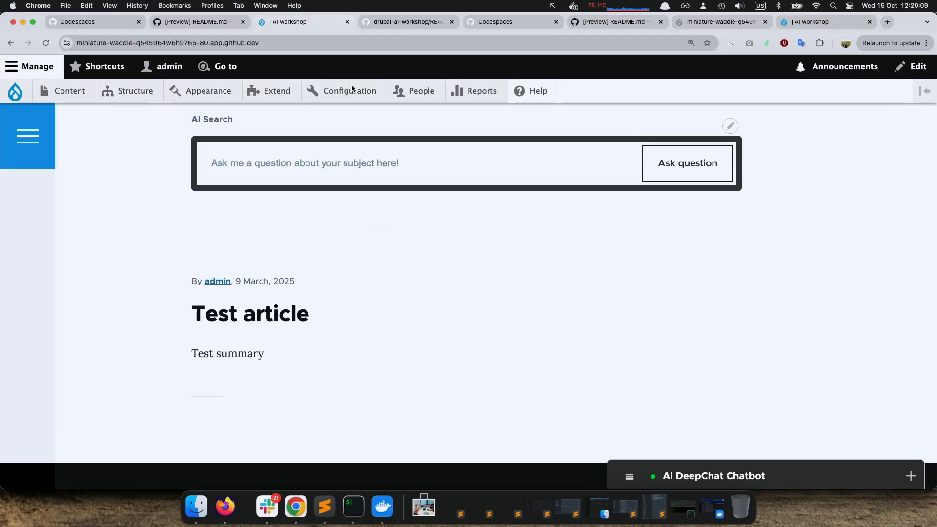
left_click(844, 47)
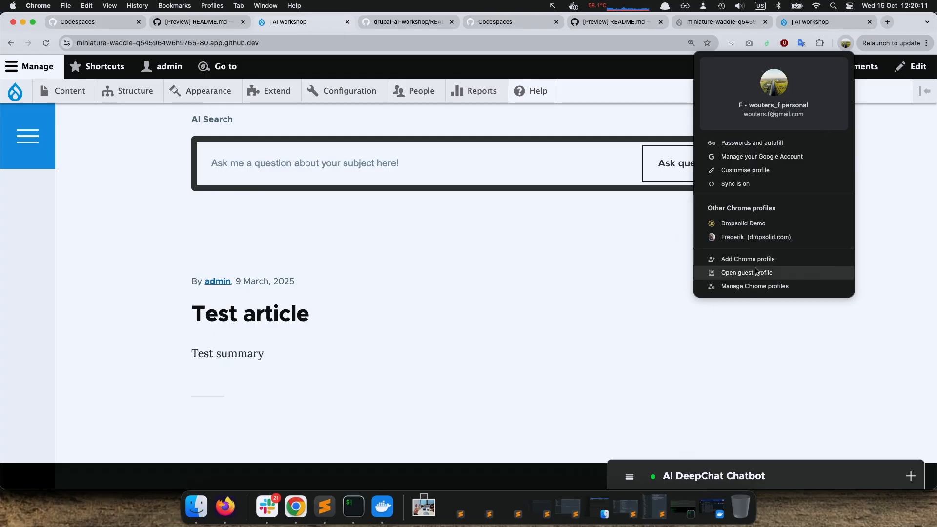
left_click(747, 237)
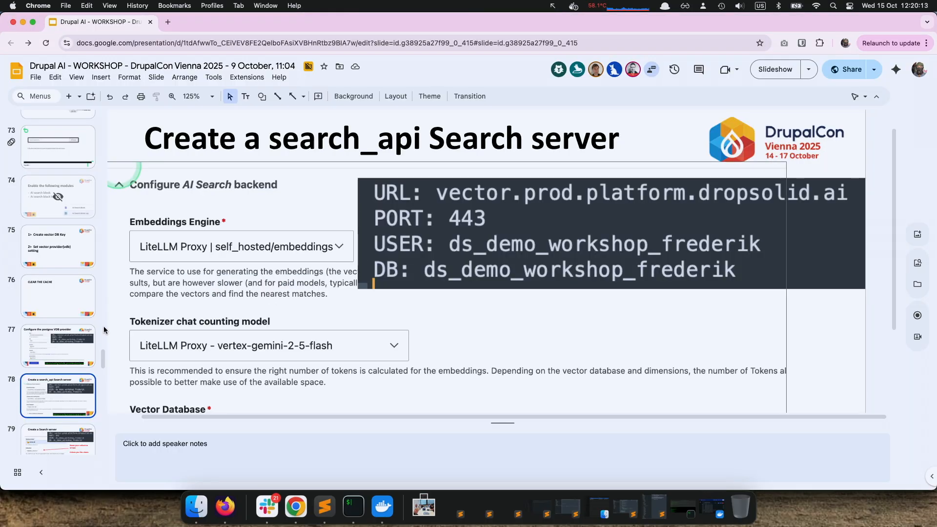
Go through the workshop slides on search indexing and block configuration up to the second "Try it out" slide, number 85
scroll(73, 308, "down", 7)
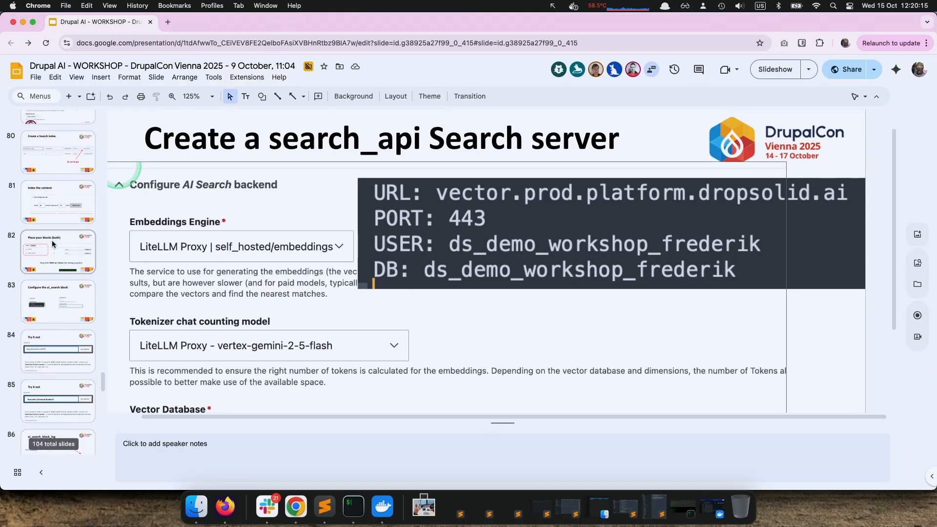
key("Down")
key("Down")
key("Down")
key("Down")
key("Down")
key("Down")
key("Down")
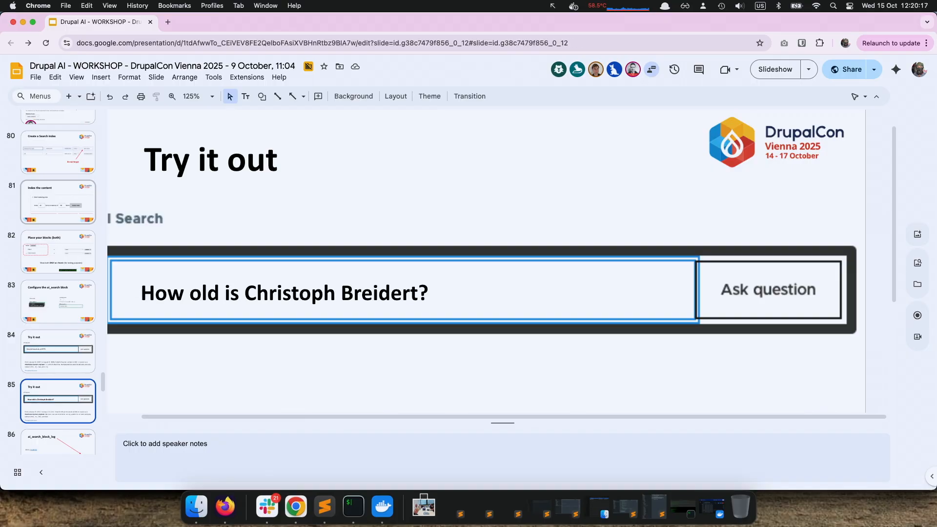
key("Up")
key("Up")
Advance past the ai_search_block_log slides to slide 88, "From AI search to virtual assistant"
key("Down")
key("Down")
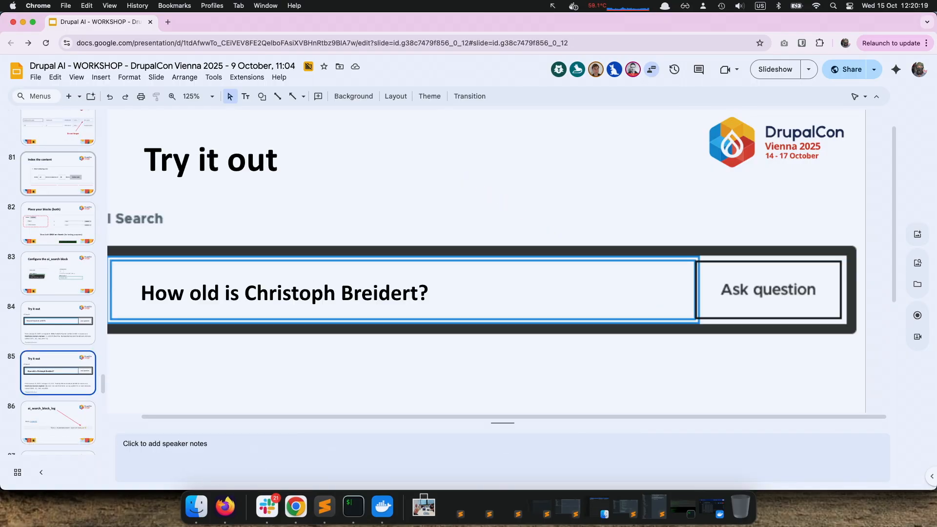
key("Down")
key("Down")
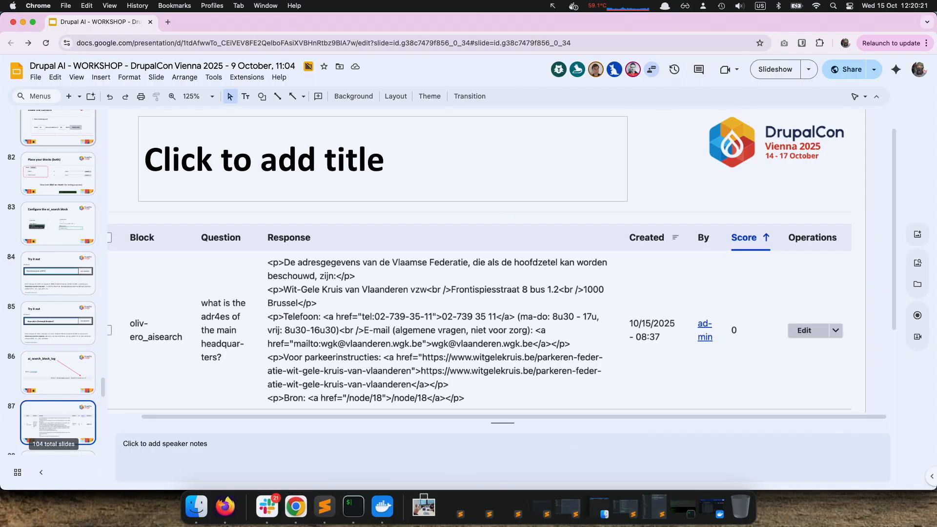
key("Up")
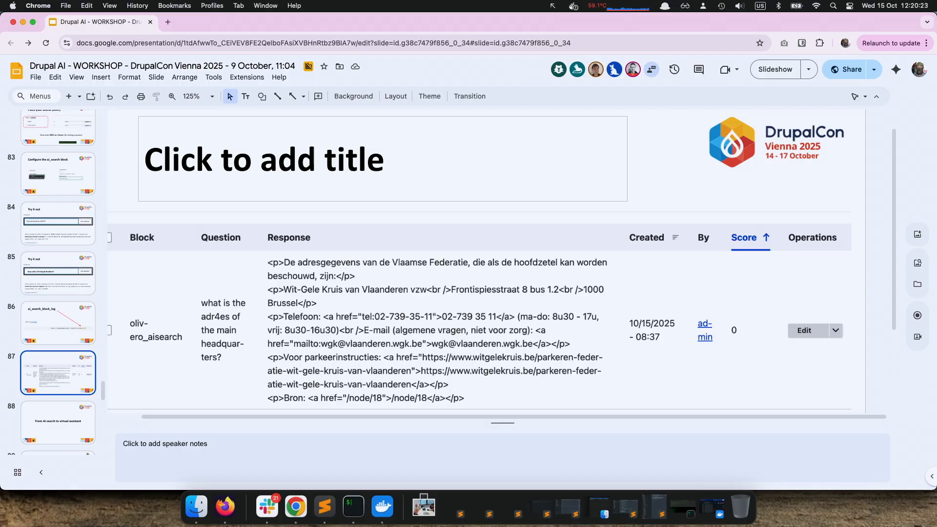
key("Down")
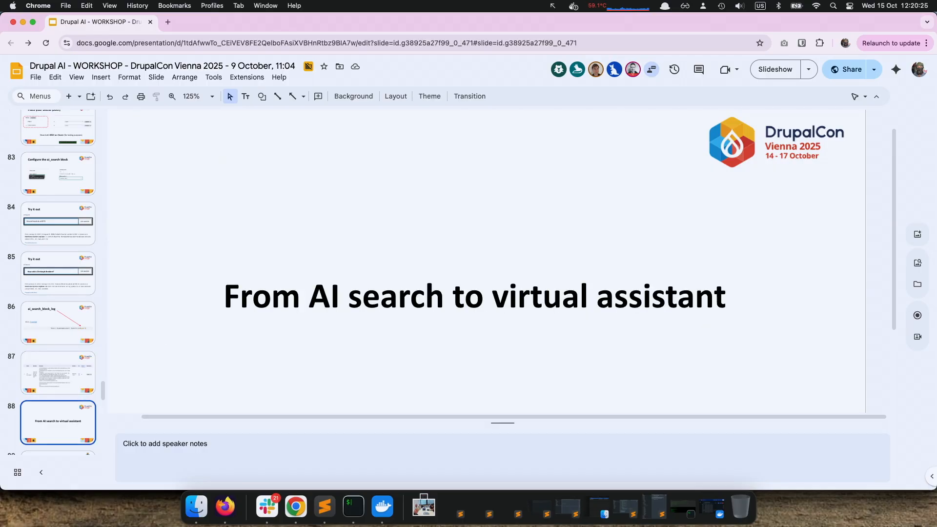